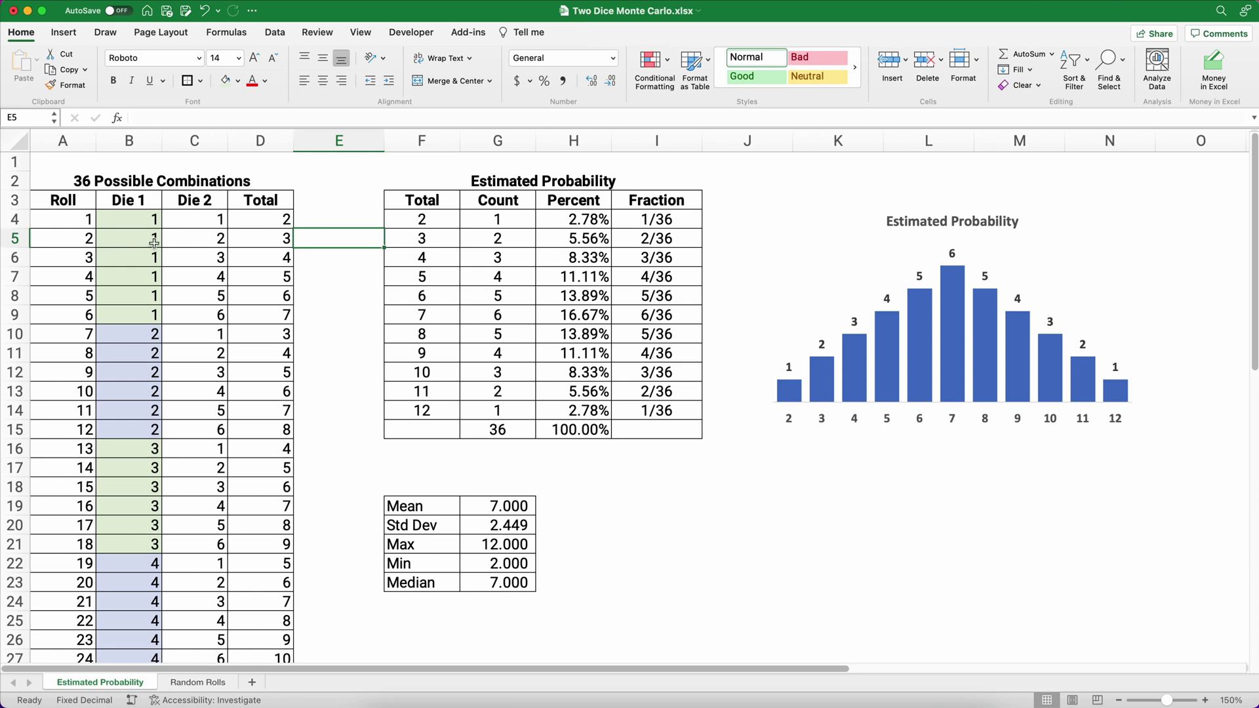
Select the Die 1 values for the first six rolls and scroll through the roll list
drag(139, 219, 122, 313)
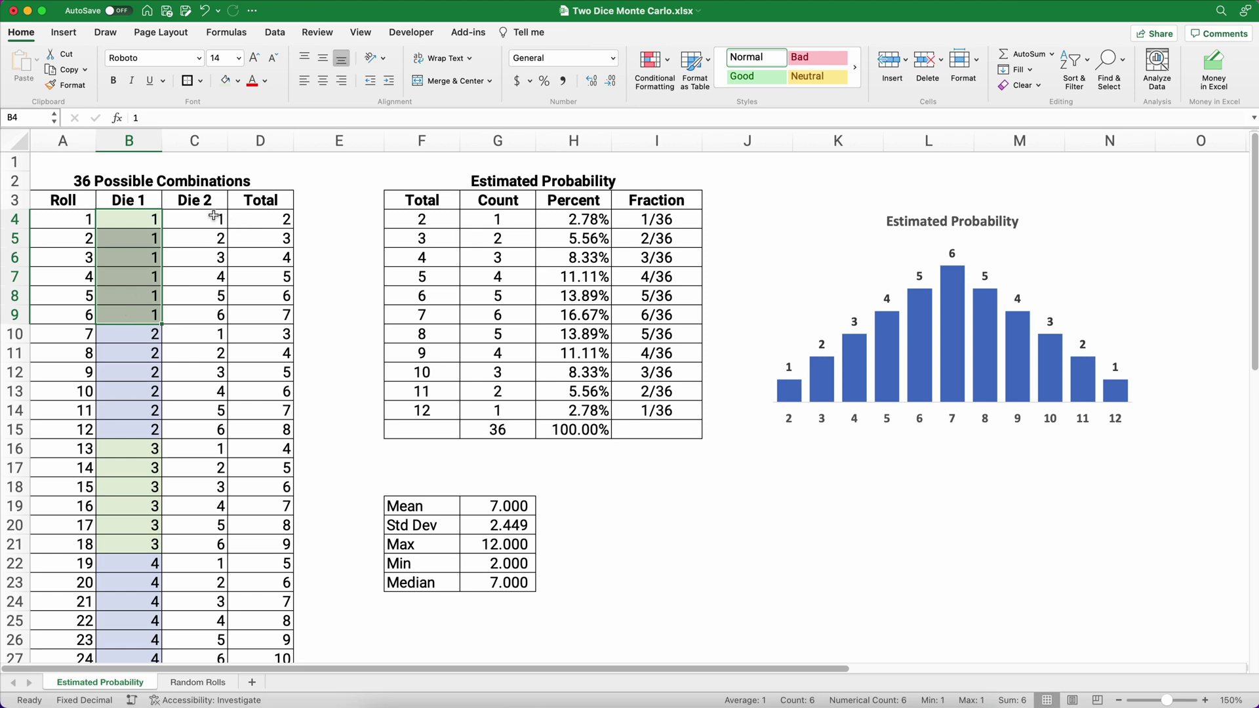
scroll(127, 258, down, 2)
scroll(125, 269, down, 8)
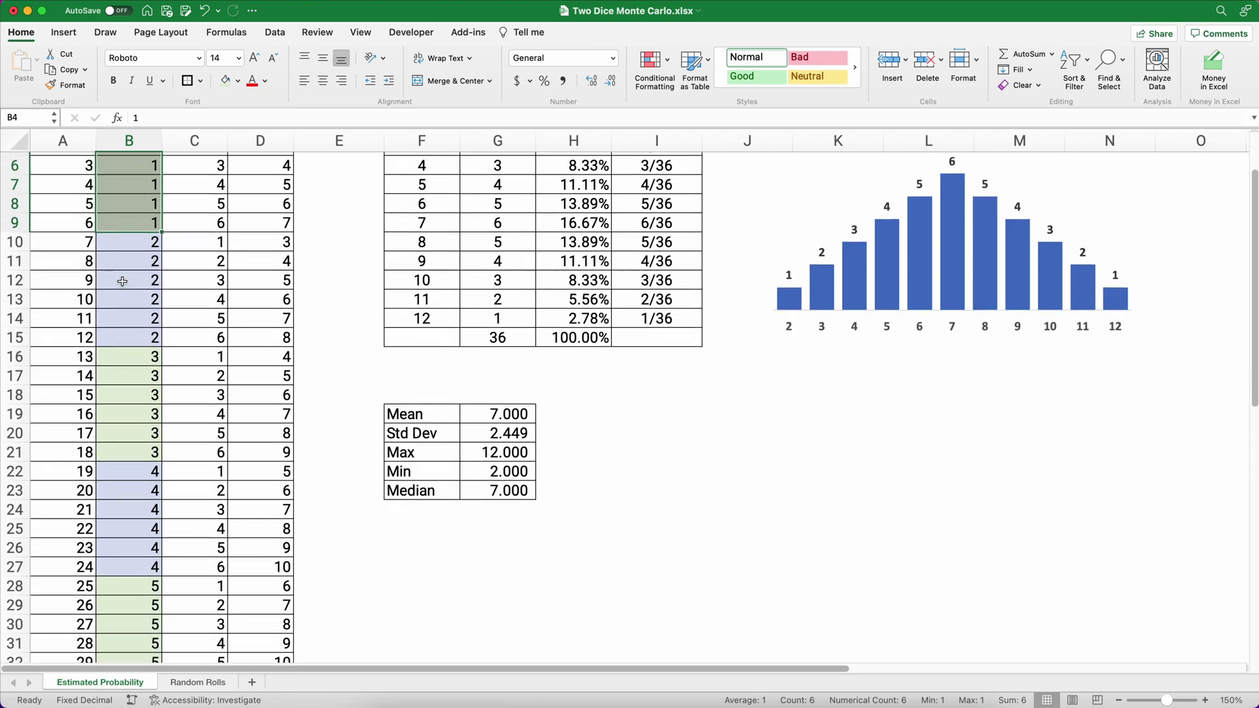
scroll(122, 282, down, 5)
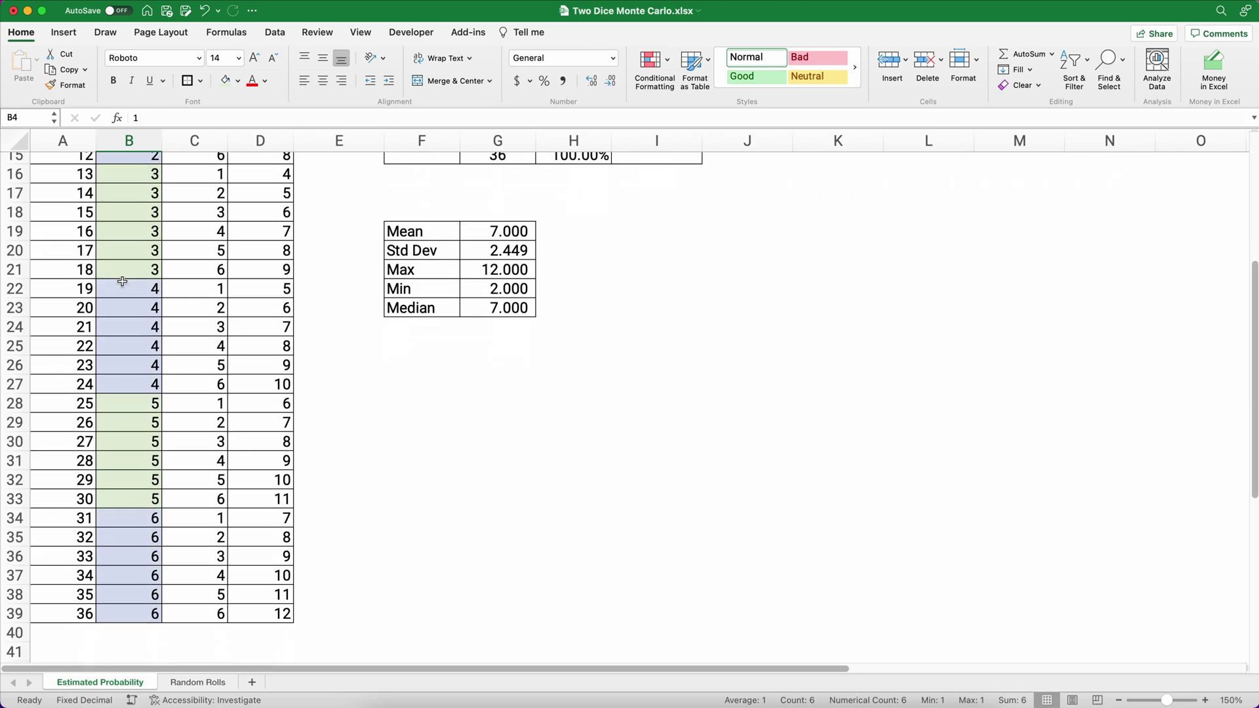
scroll(121, 283, up, 15)
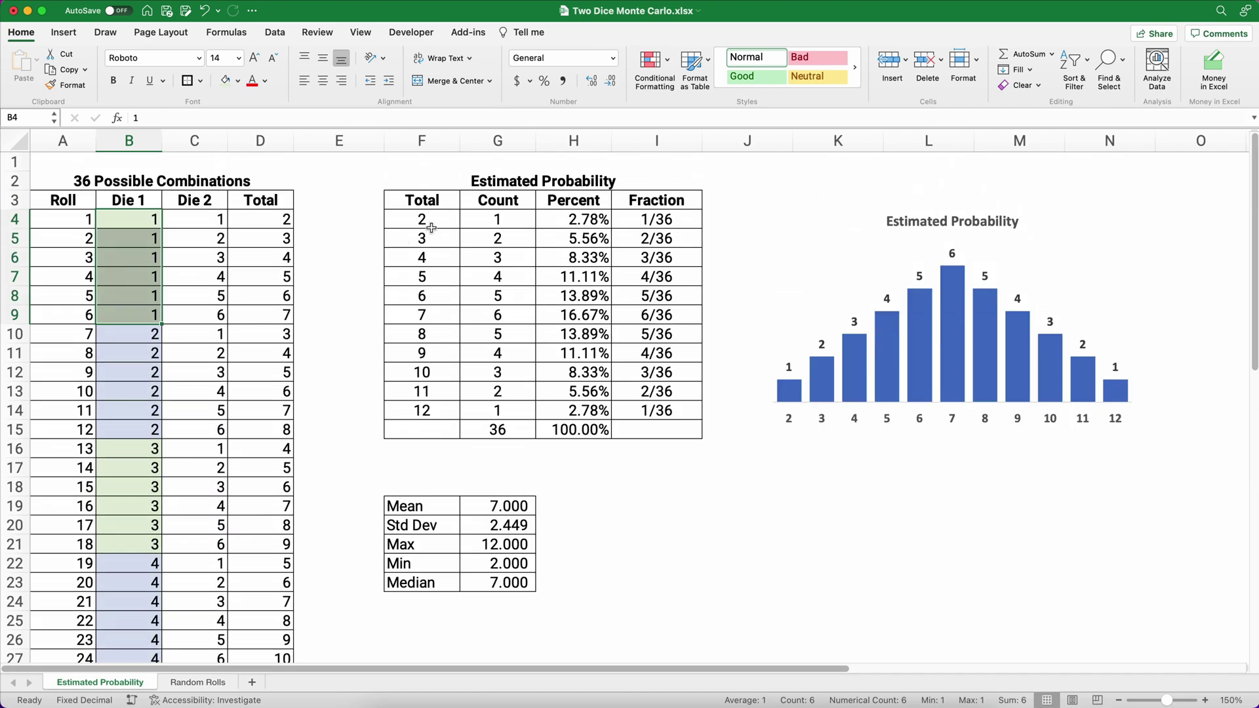
Select the Count, Percent and Fraction results, inspect the 16.67% formula, then select the Mean–Median statistics
drag(476, 215, 642, 409)
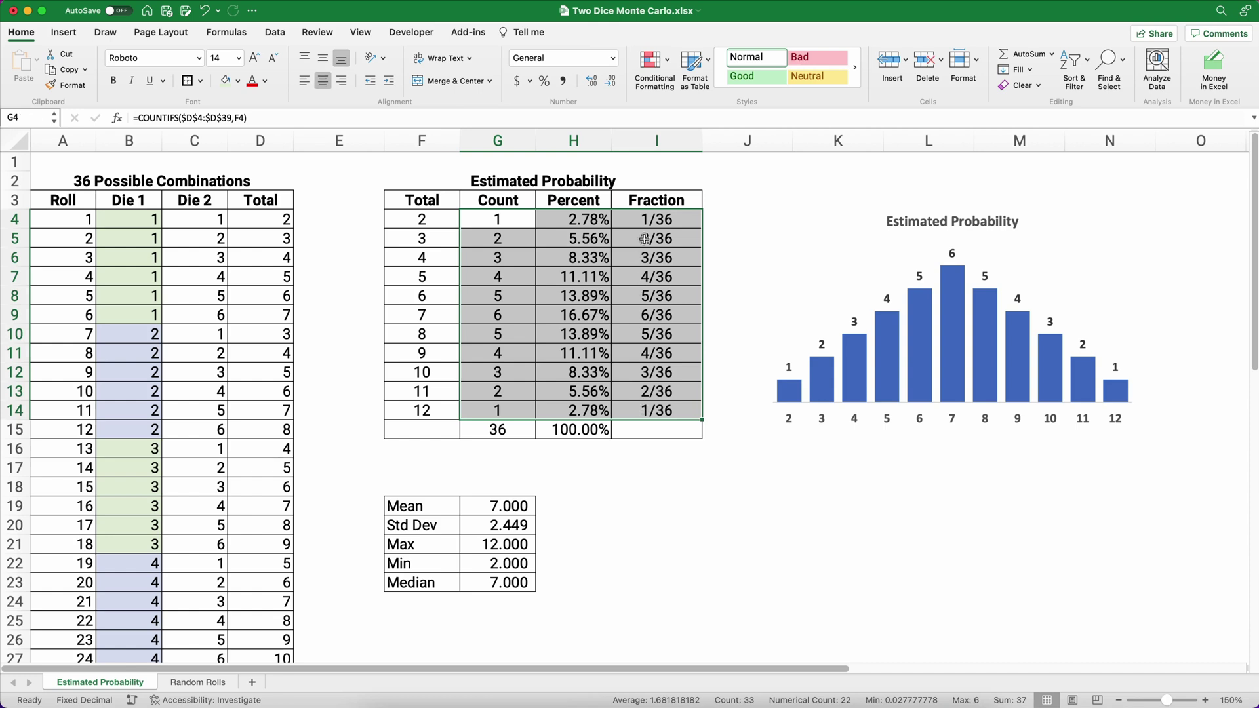
click(574, 316)
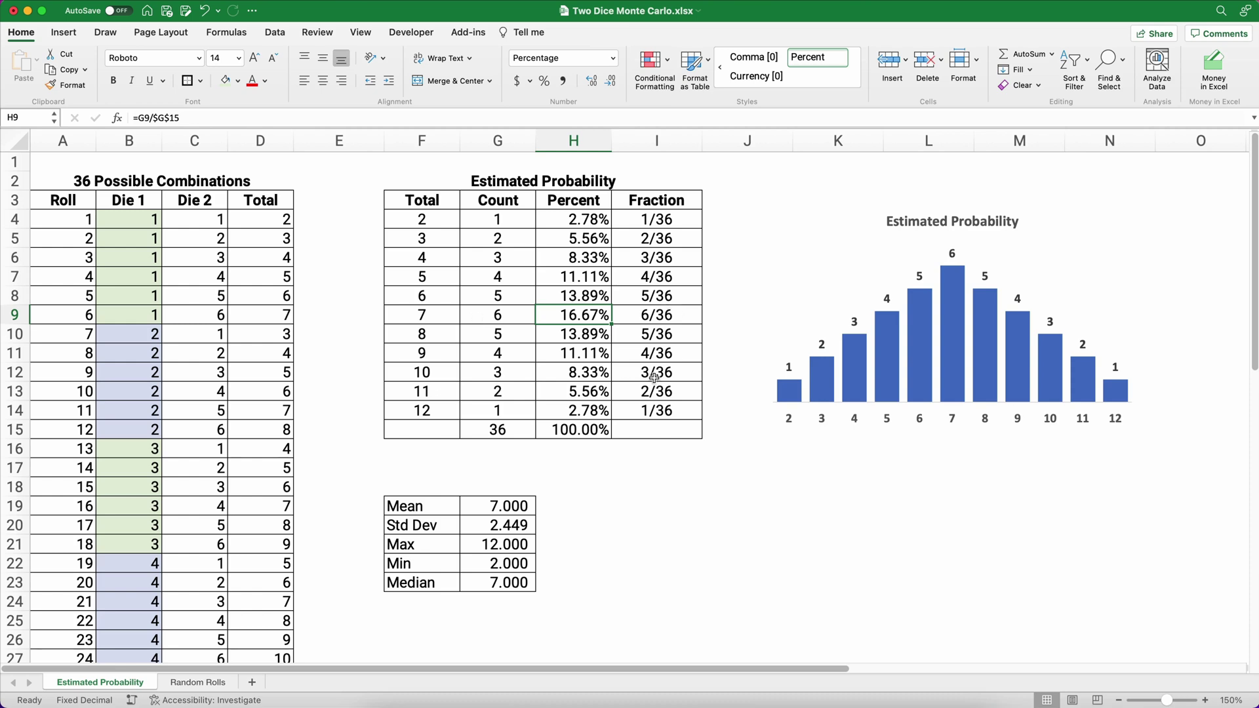
drag(500, 505, 495, 574)
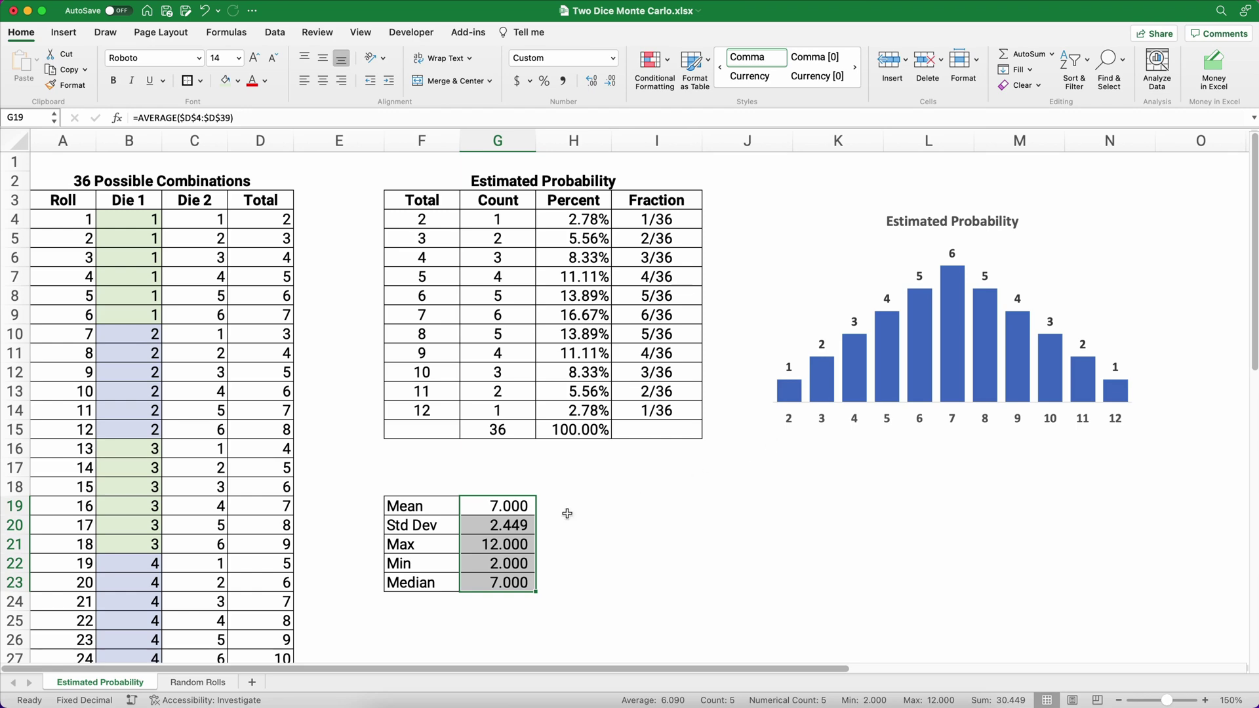
Switch to the blank Random Rolls sheet and point out the Monte Carlo Simulation title
click(207, 682)
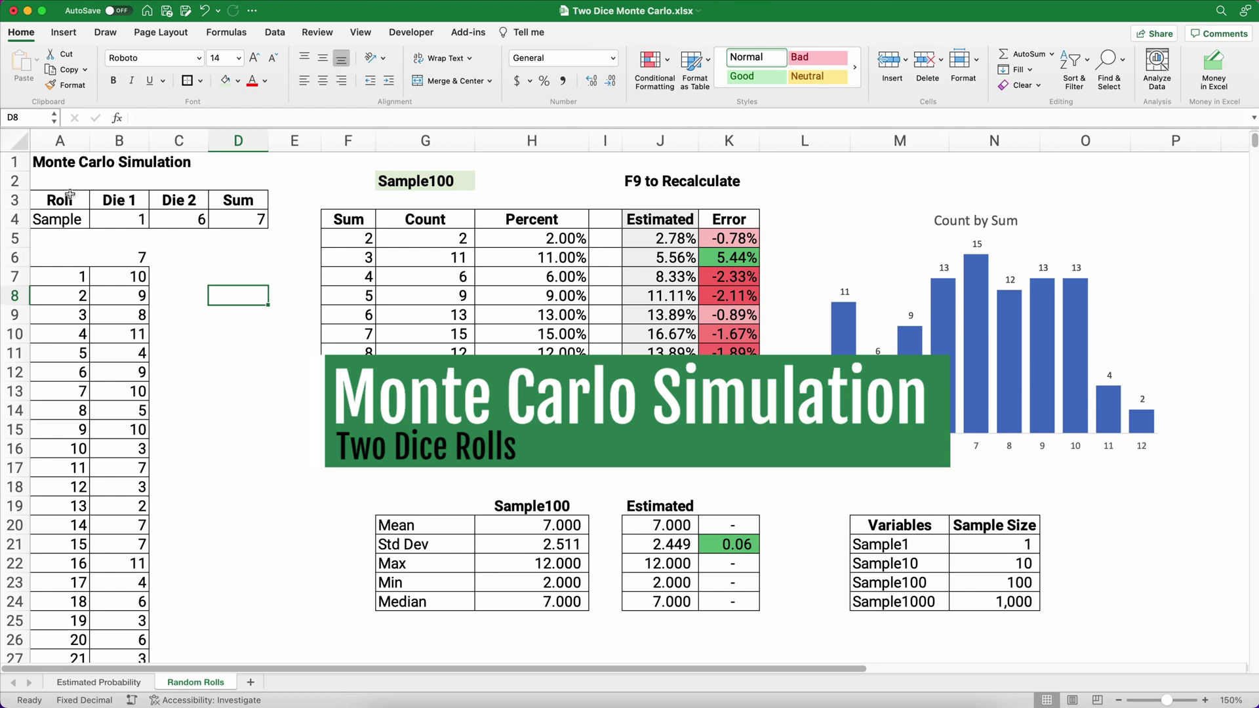
click(62, 166)
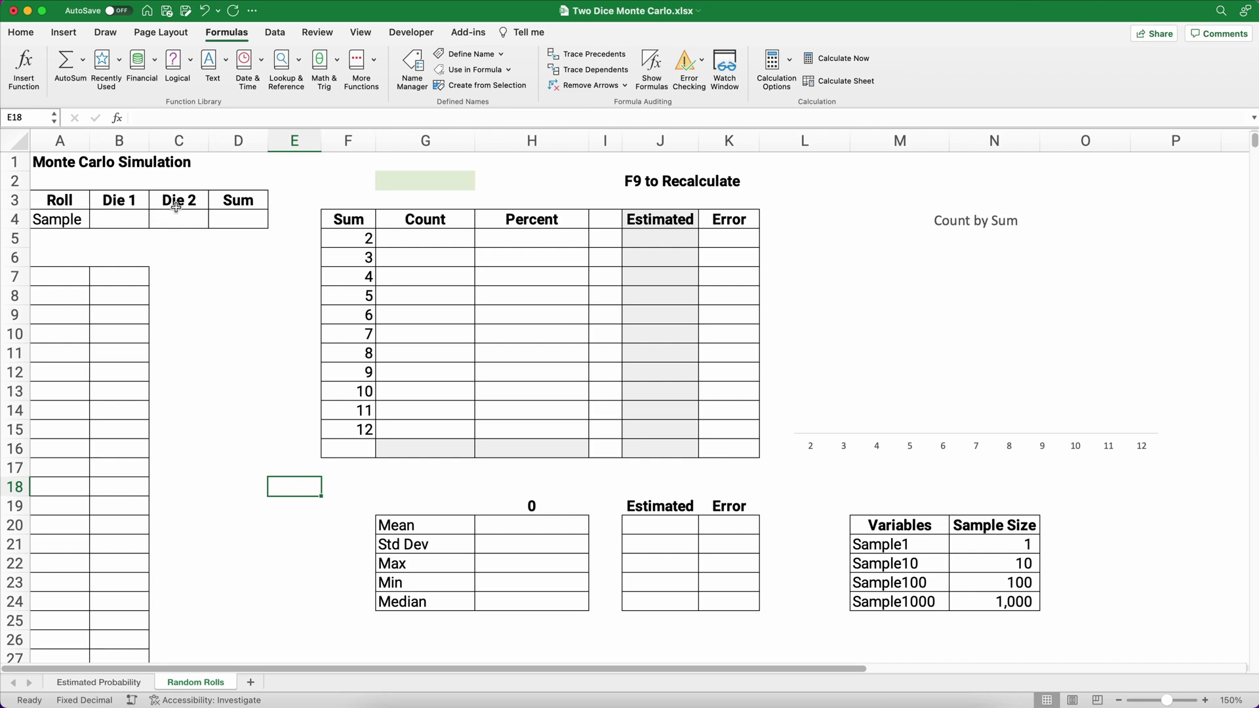
Enter =RANDBETWEEN(1,6) in Die 1 sample cell B4 using Formula Builder
click(117, 217)
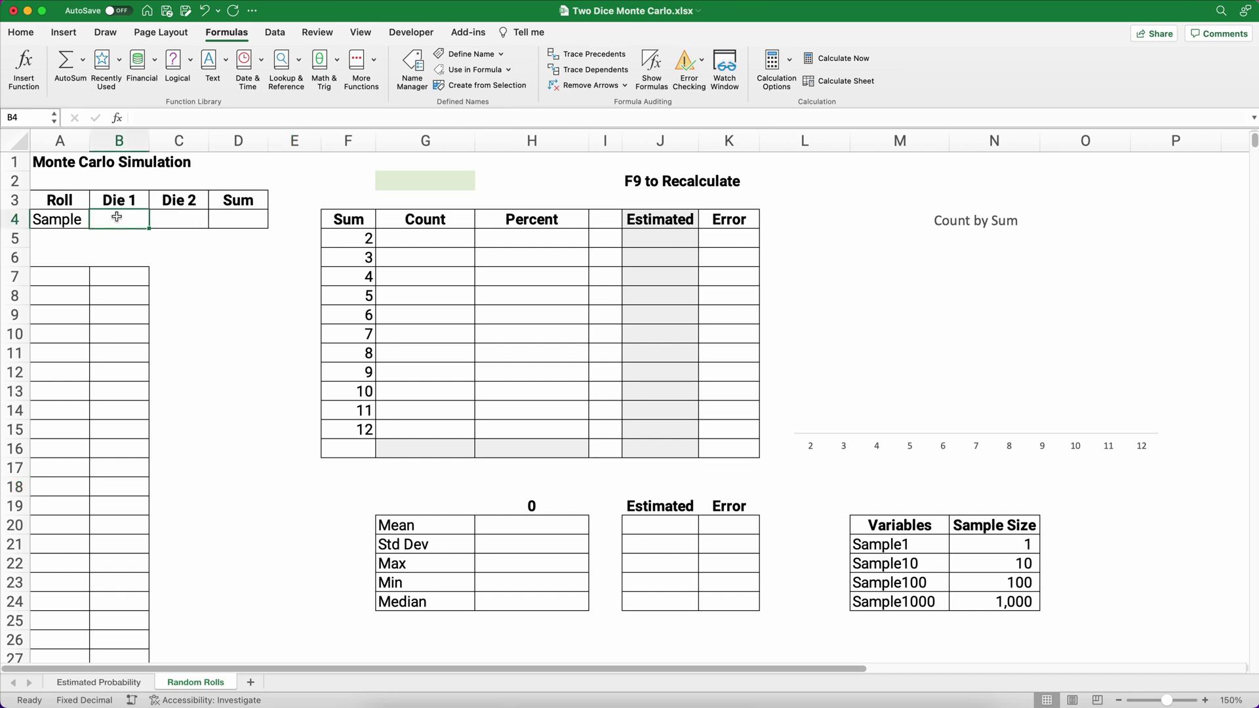
click(117, 122)
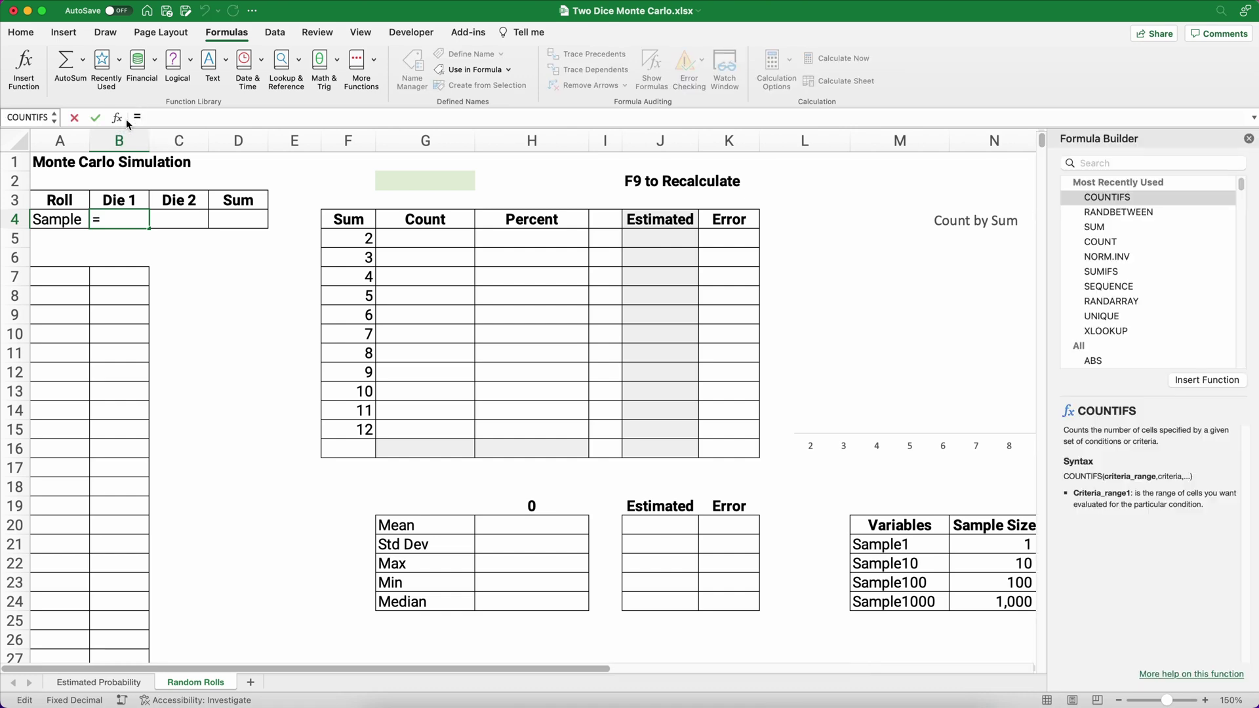
click(1114, 212)
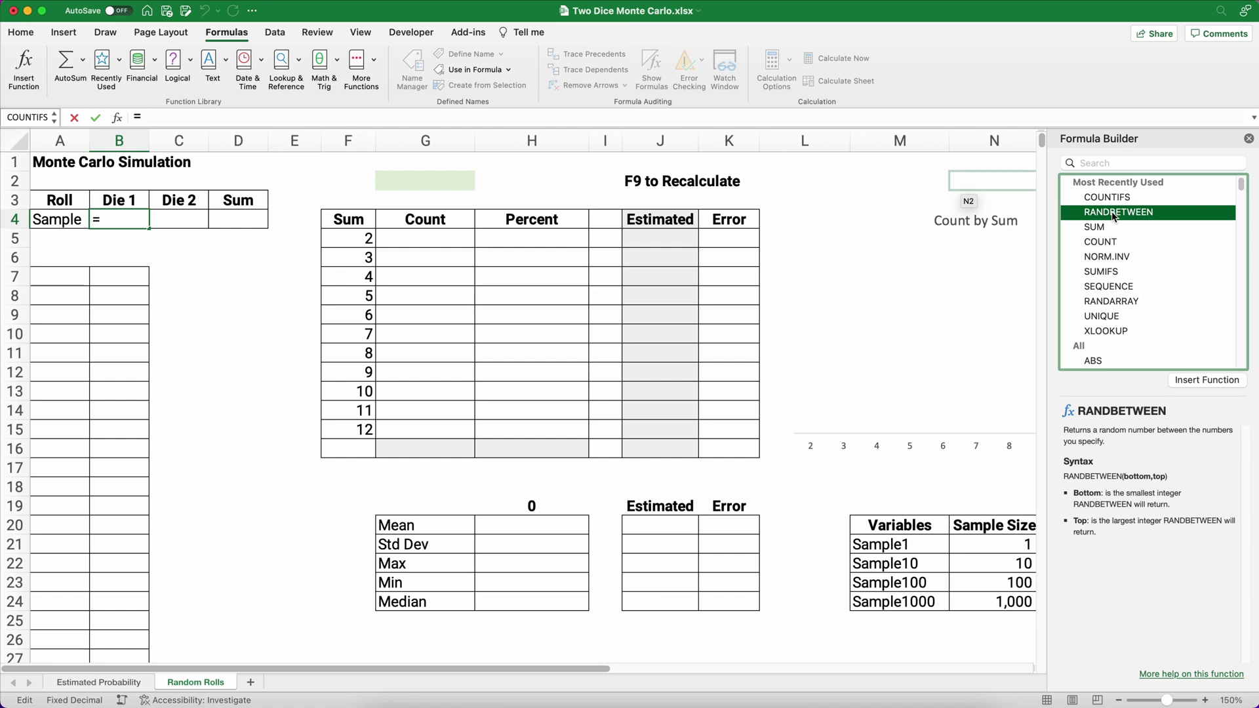
double_click(1115, 214)
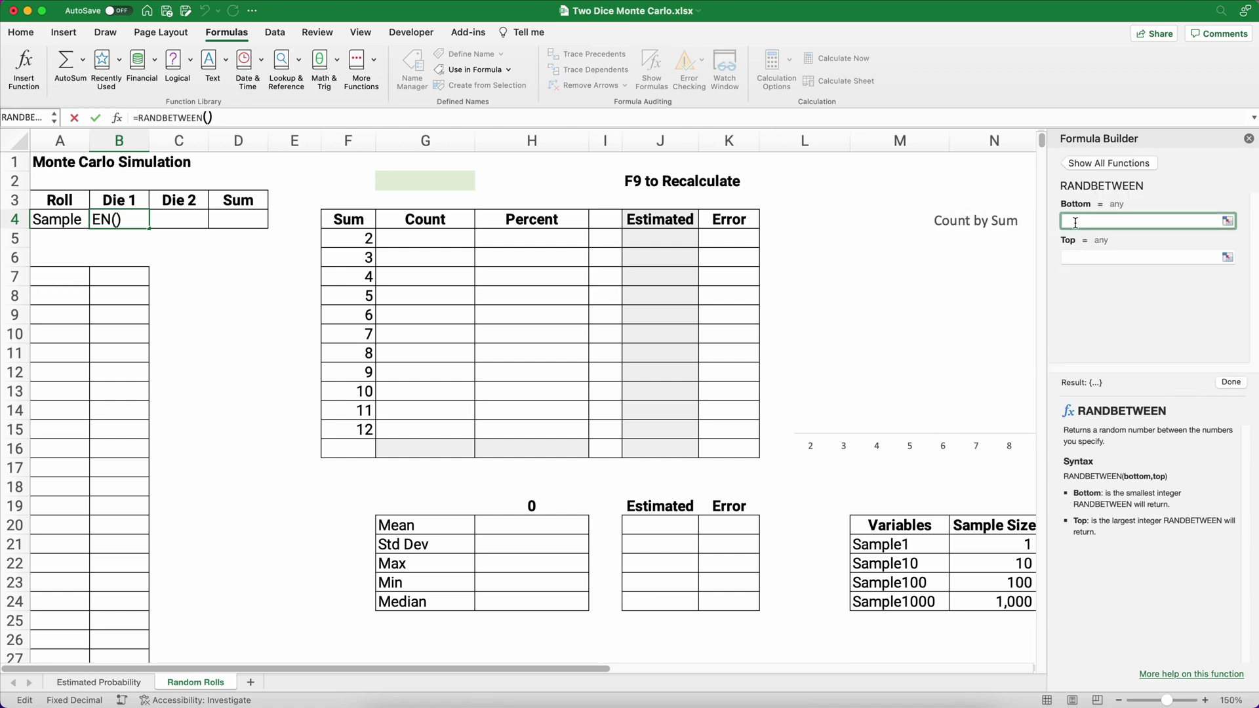
text(1)
click(1078, 259)
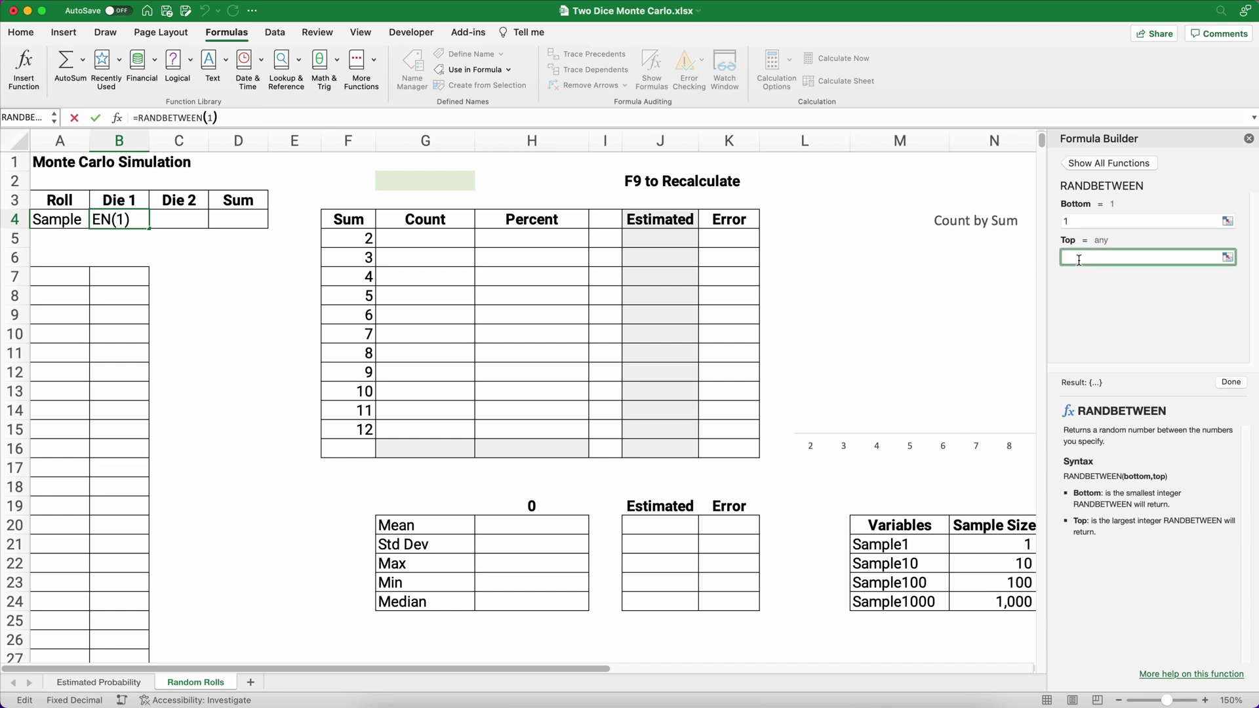
text(6)
click(1231, 384)
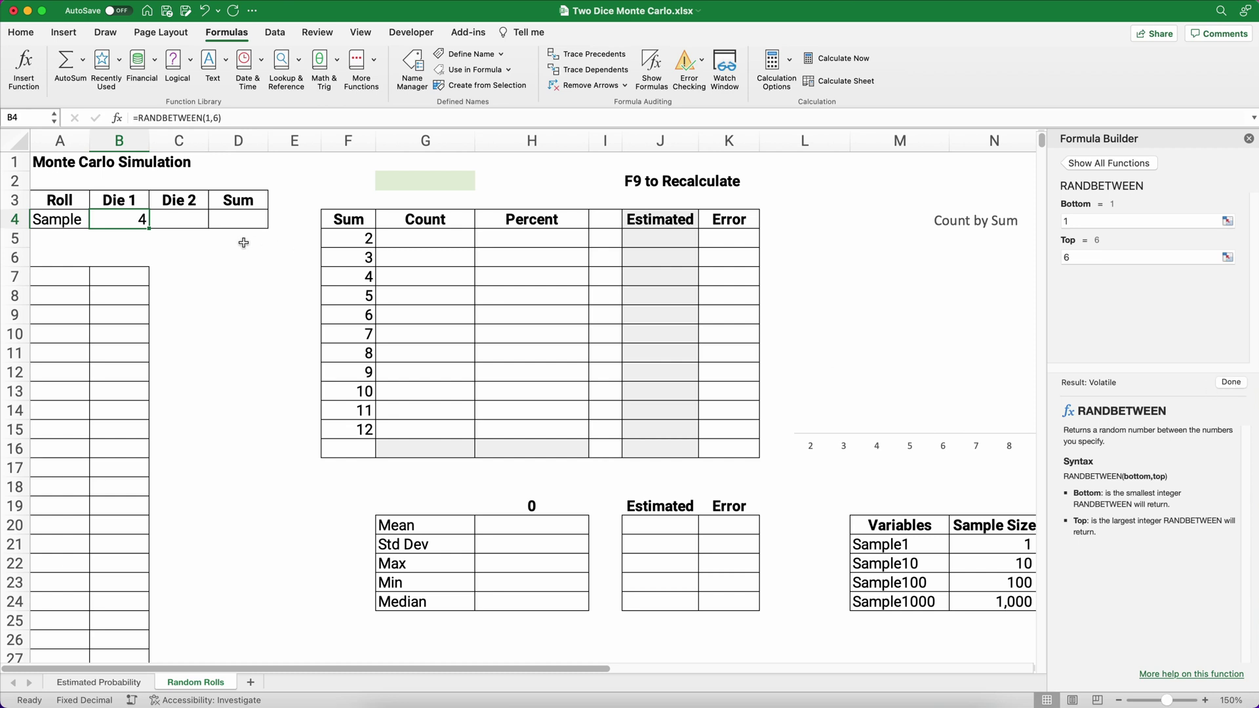
Copy B4's roll formula into Die 2 (C4) and AutoSum both dice into D4
drag(156, 233, 197, 226)
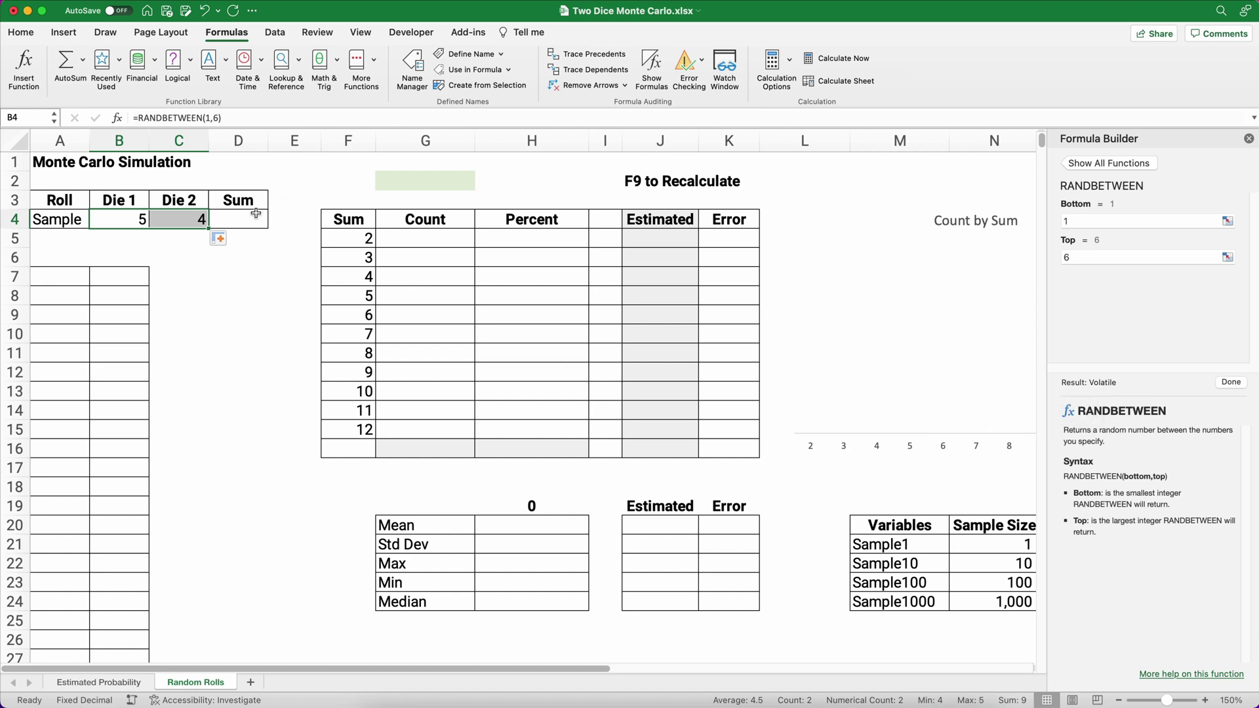
drag(131, 223, 223, 224)
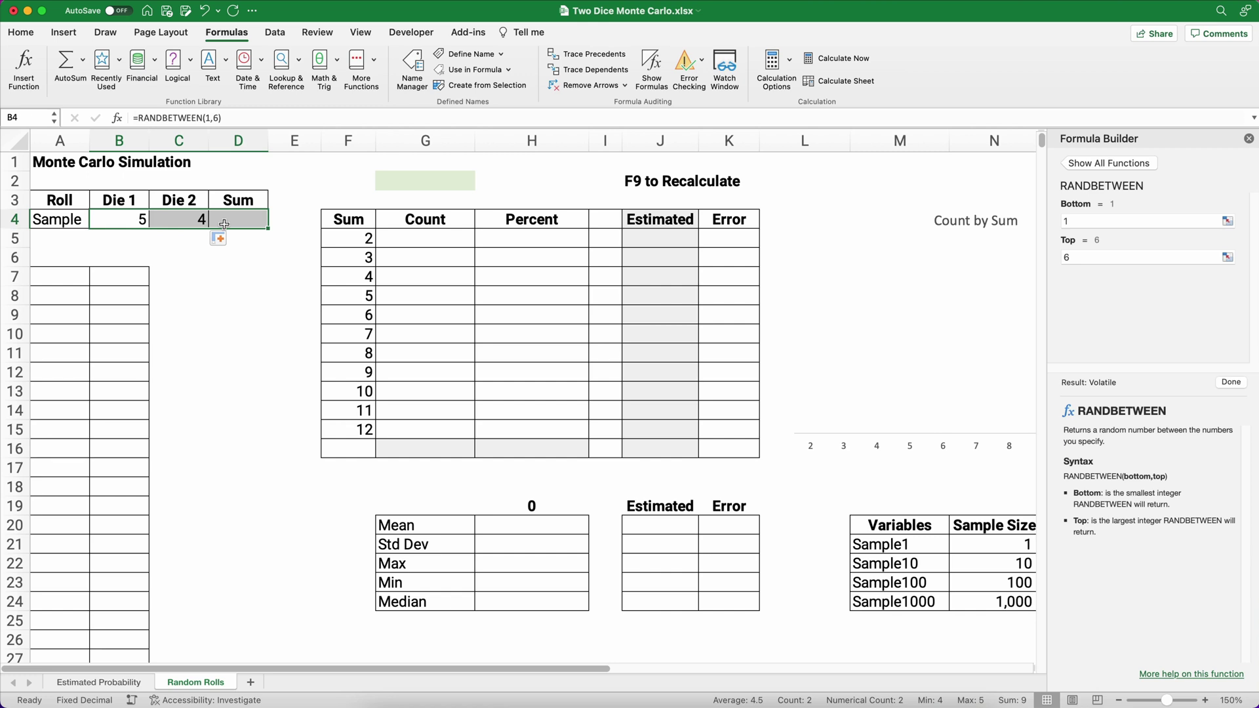
key(shift+super)
key(shift+super+t)
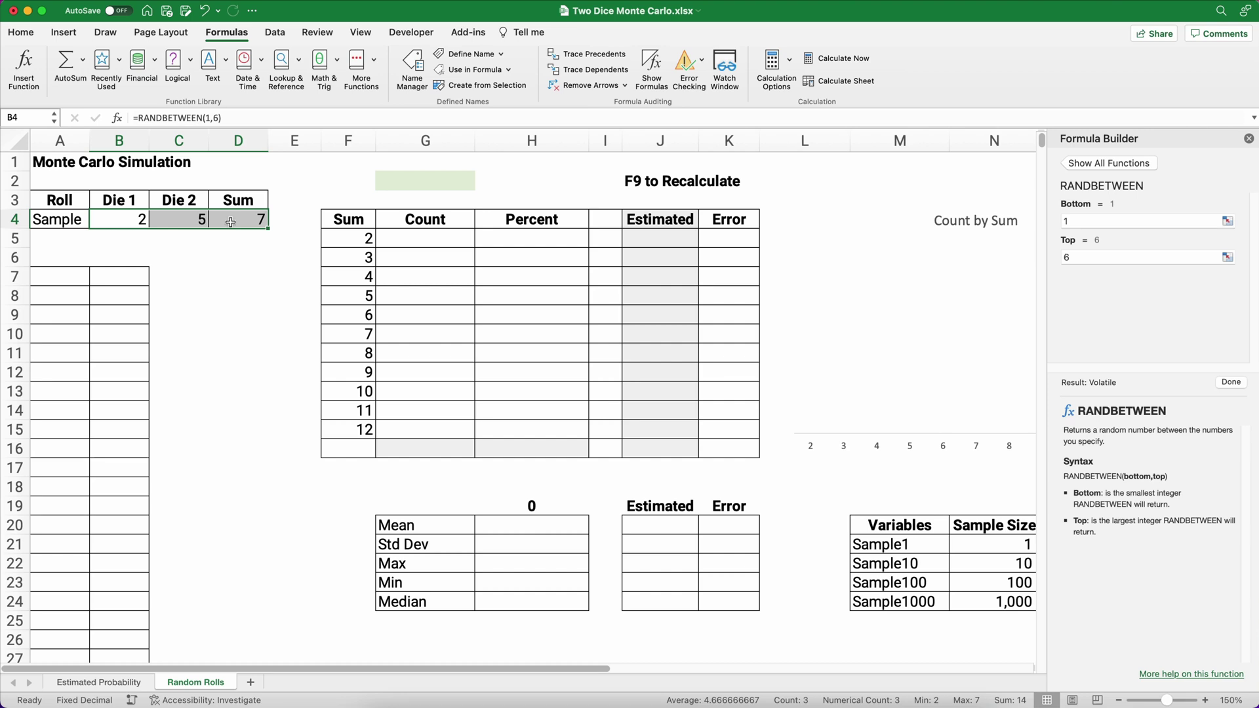
Clear D4, rebuild it as =SUM(B4:C4) with AutoSum, and press F9 for fresh rolls
click(223, 223)
key(Delete)
drag(119, 211, 233, 218)
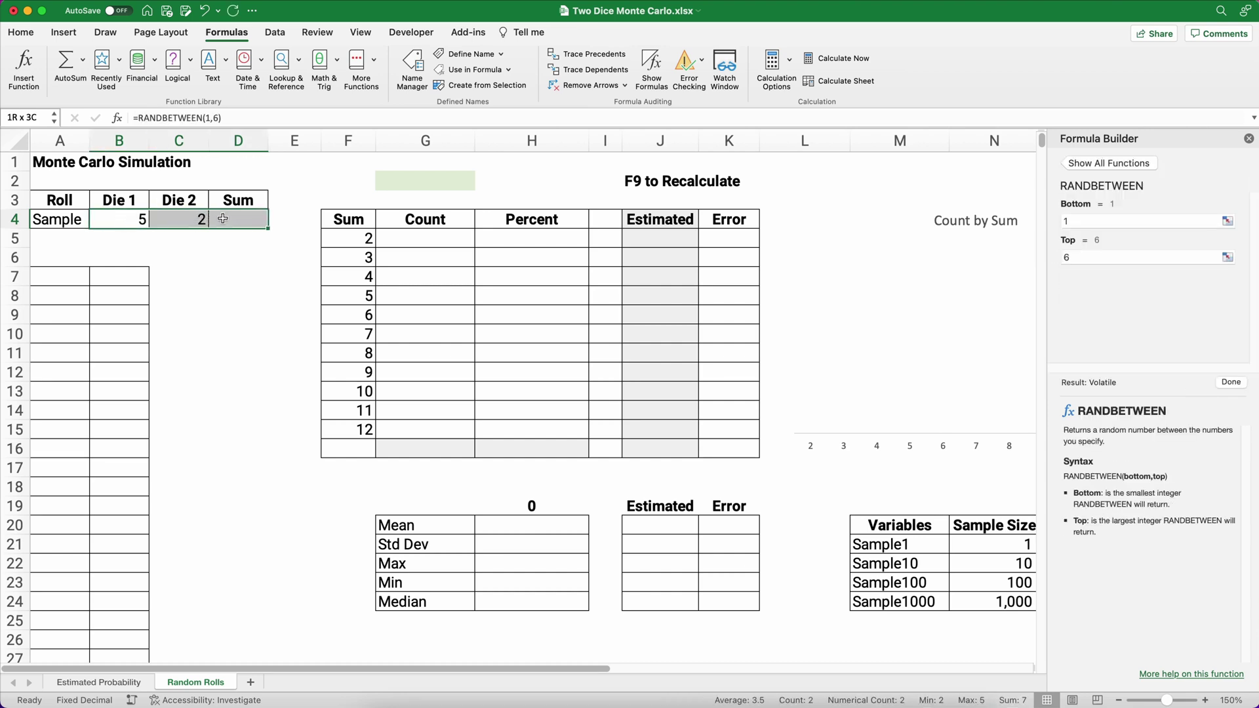
click(66, 63)
click(262, 223)
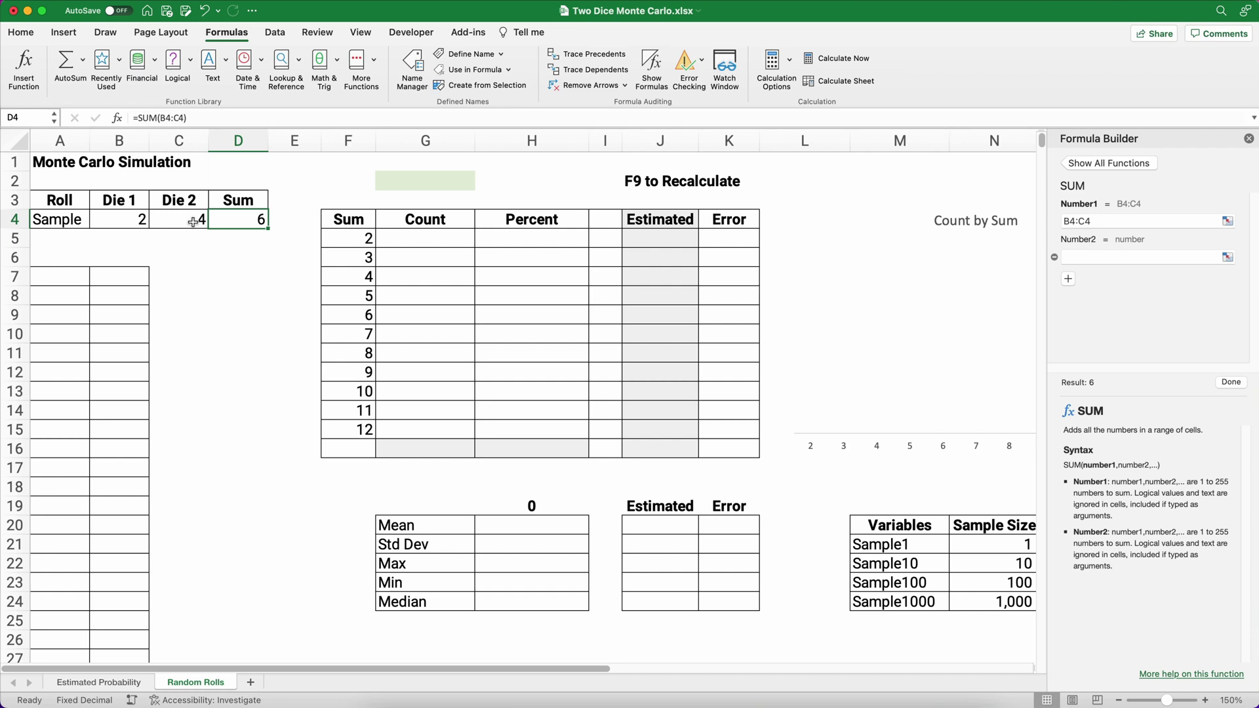
key(F9)
key(F9)
key(F9)
key(F9)
click(250, 322)
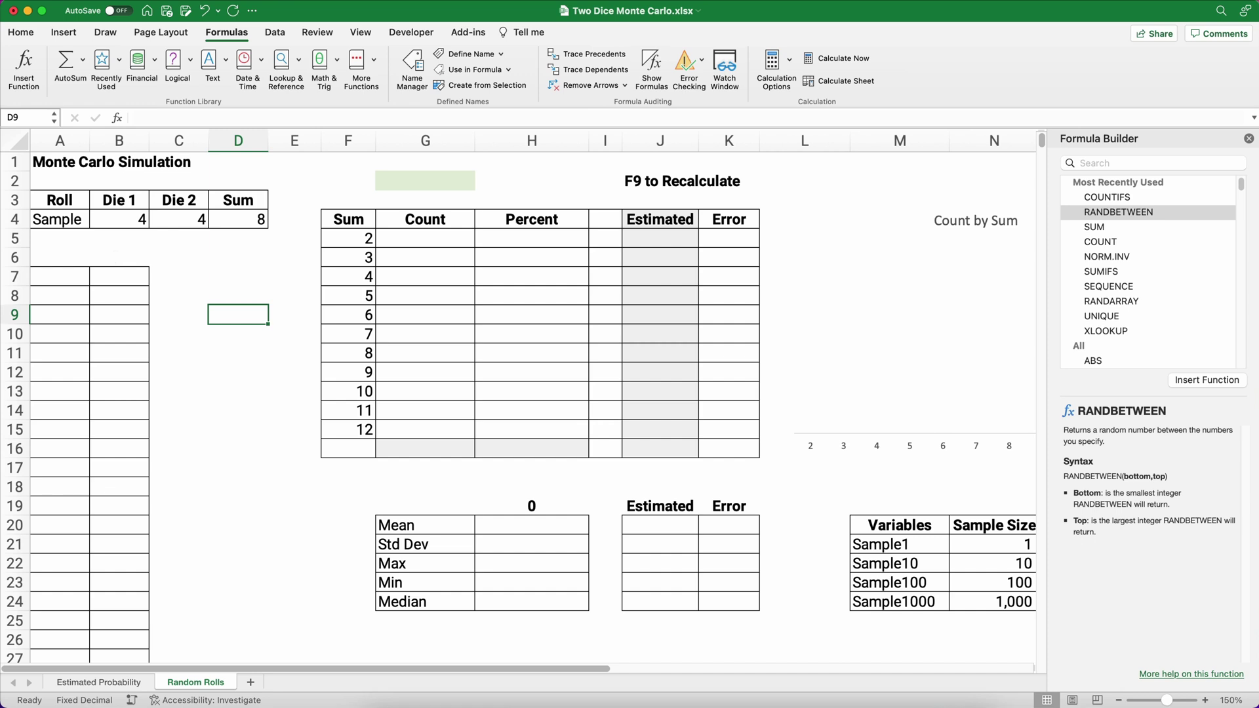
Close Formula Builder and link B6 to the Sample Sum with =D4
click(1248, 139)
drag(49, 279, 112, 259)
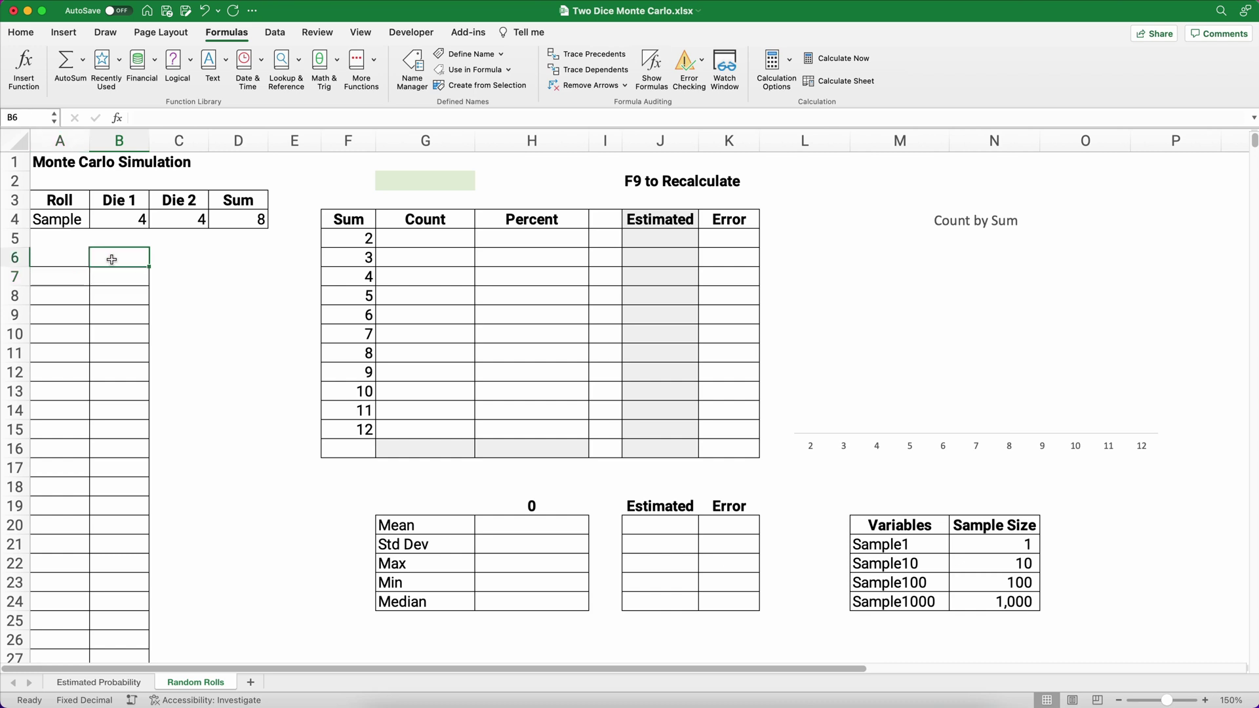
text(=)
click(222, 224)
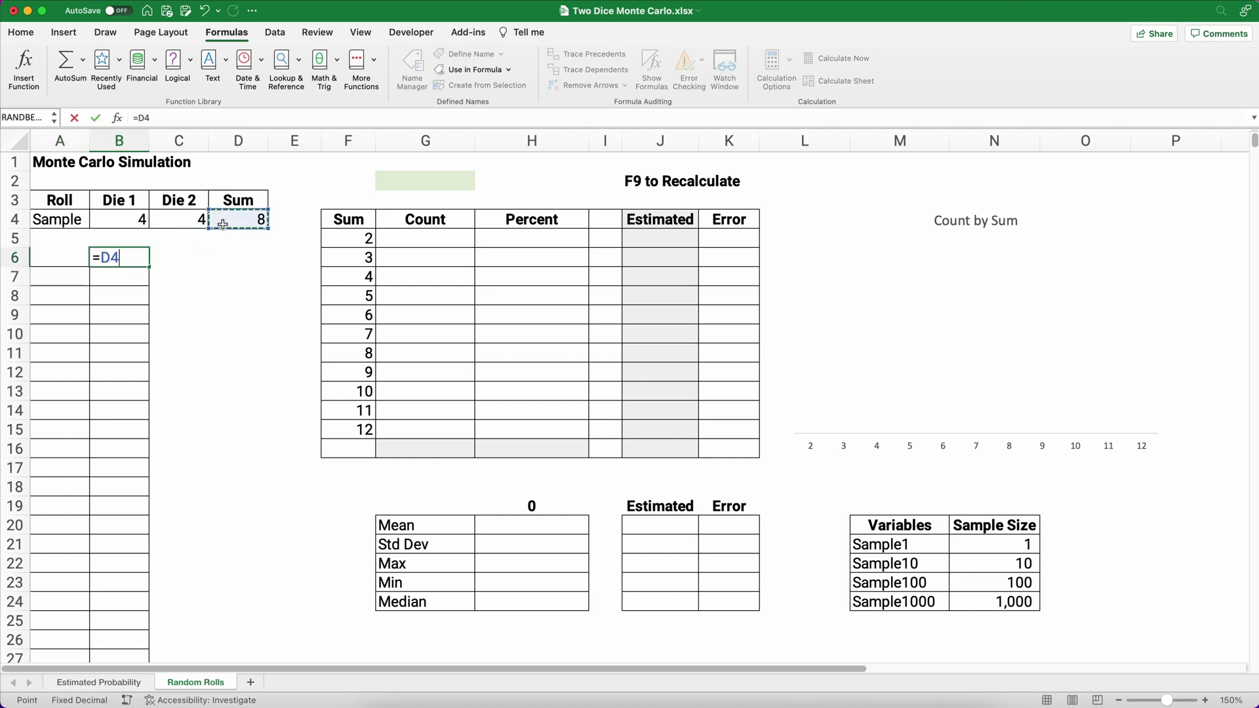
key(Return)
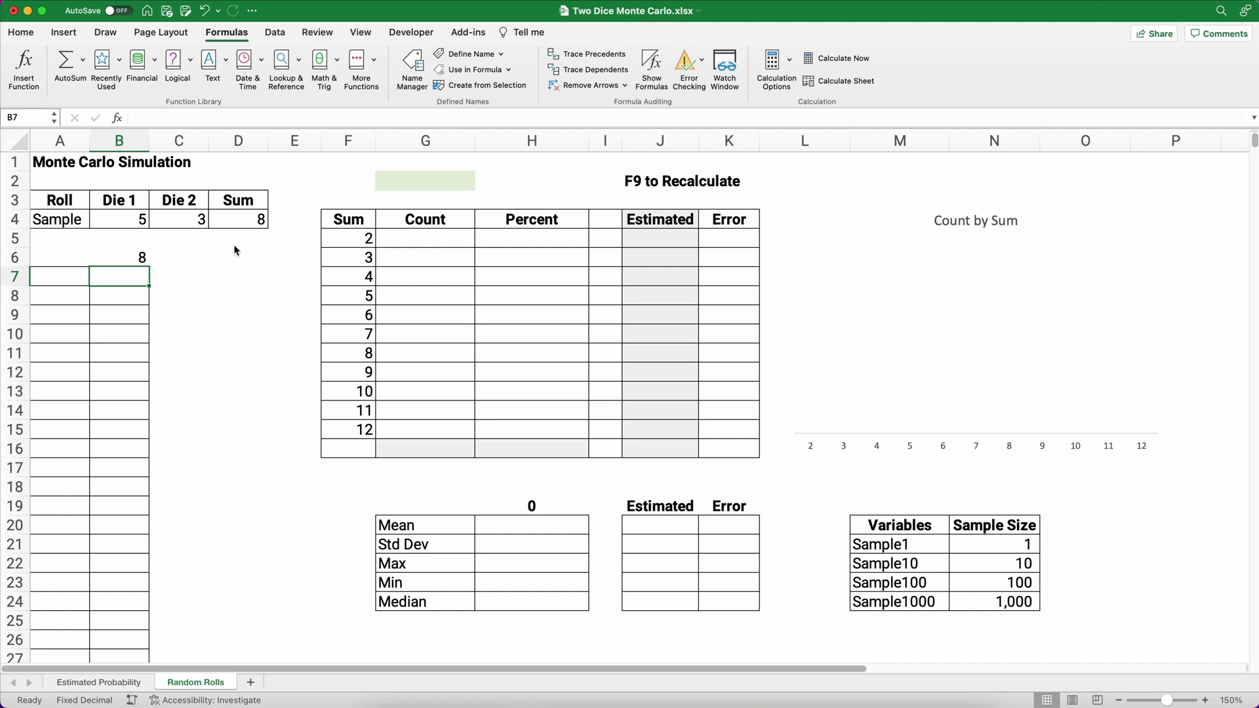
Enter 1 in A7 as the first roll number
click(63, 282)
text(1)
key(ctrl+Return)
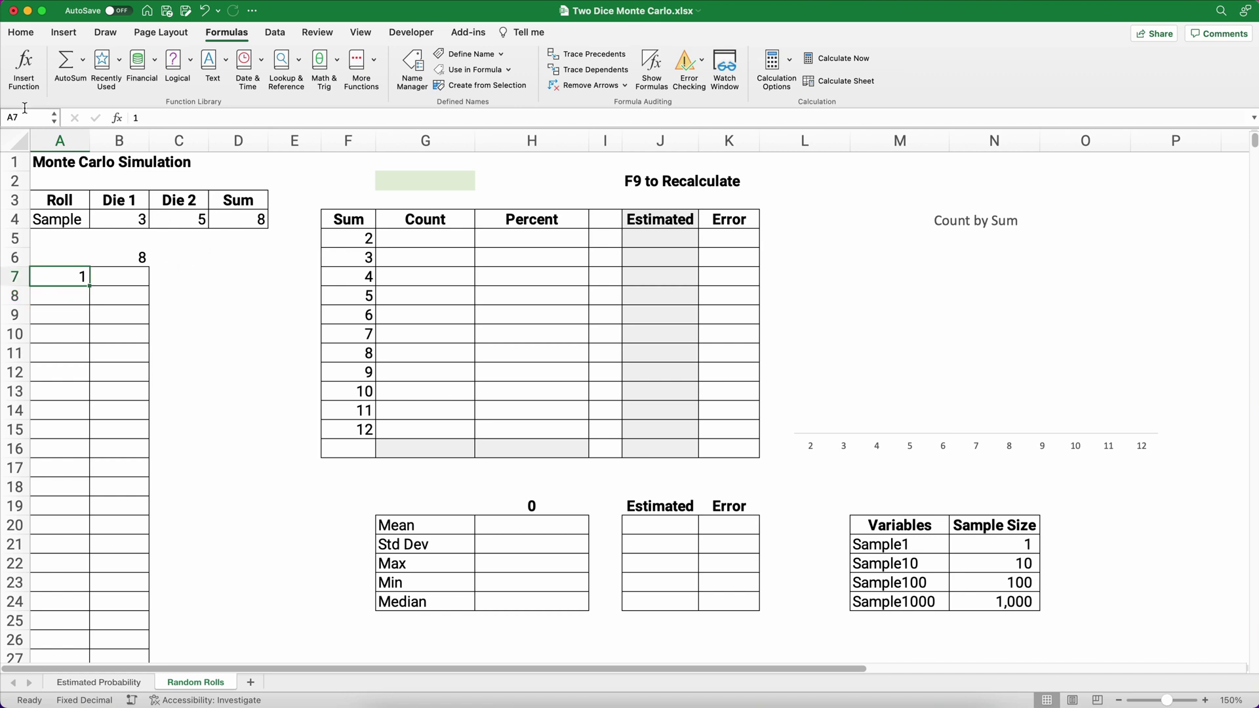
Fill column A from A7 downward as a series with stop value 1000
click(22, 33)
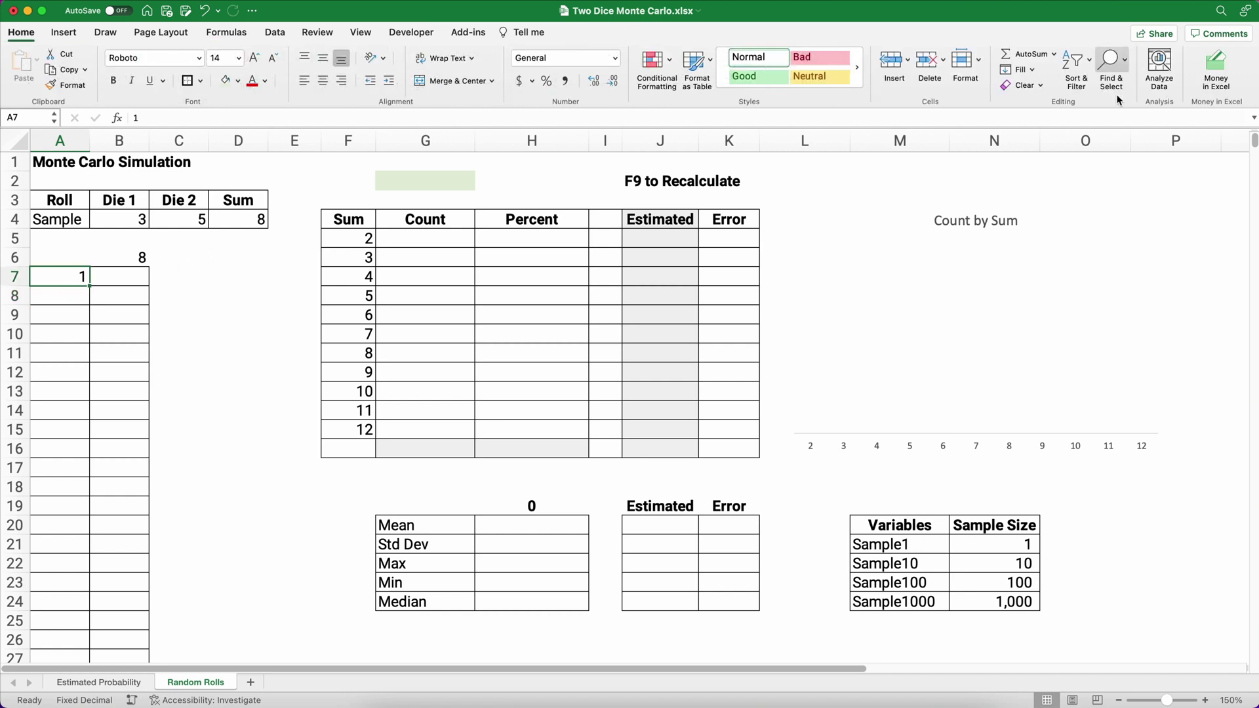
click(1033, 70)
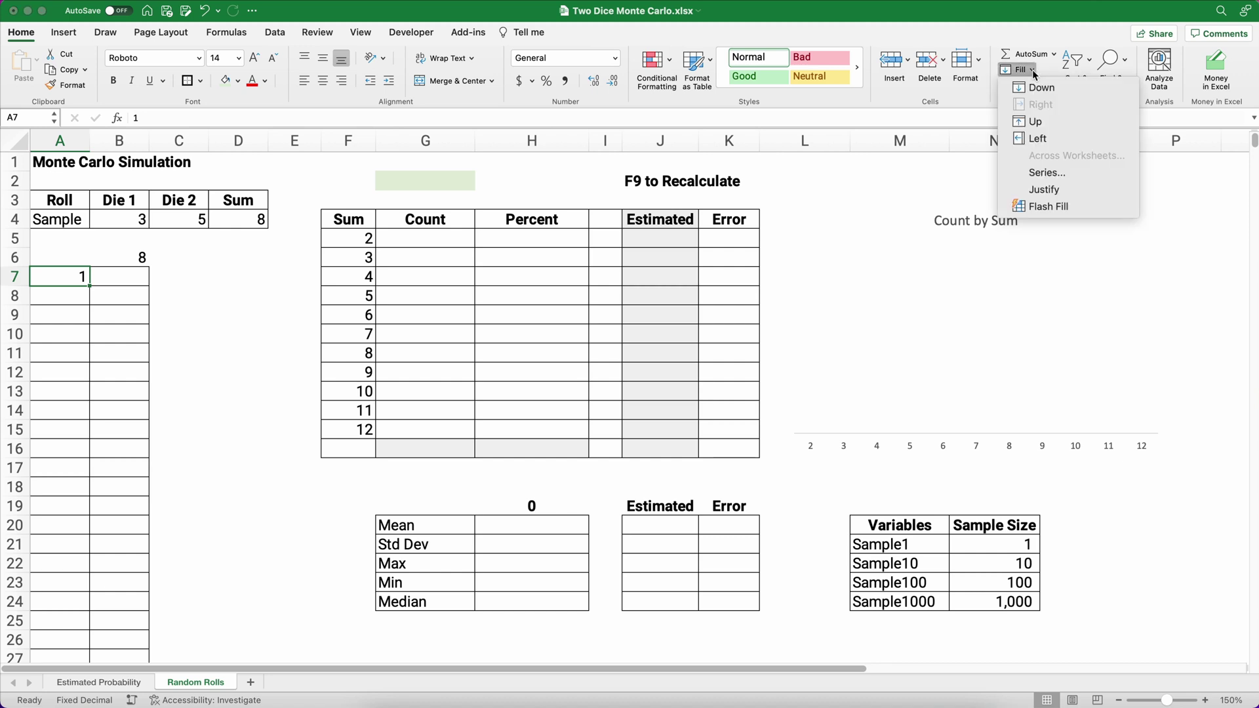
click(1048, 173)
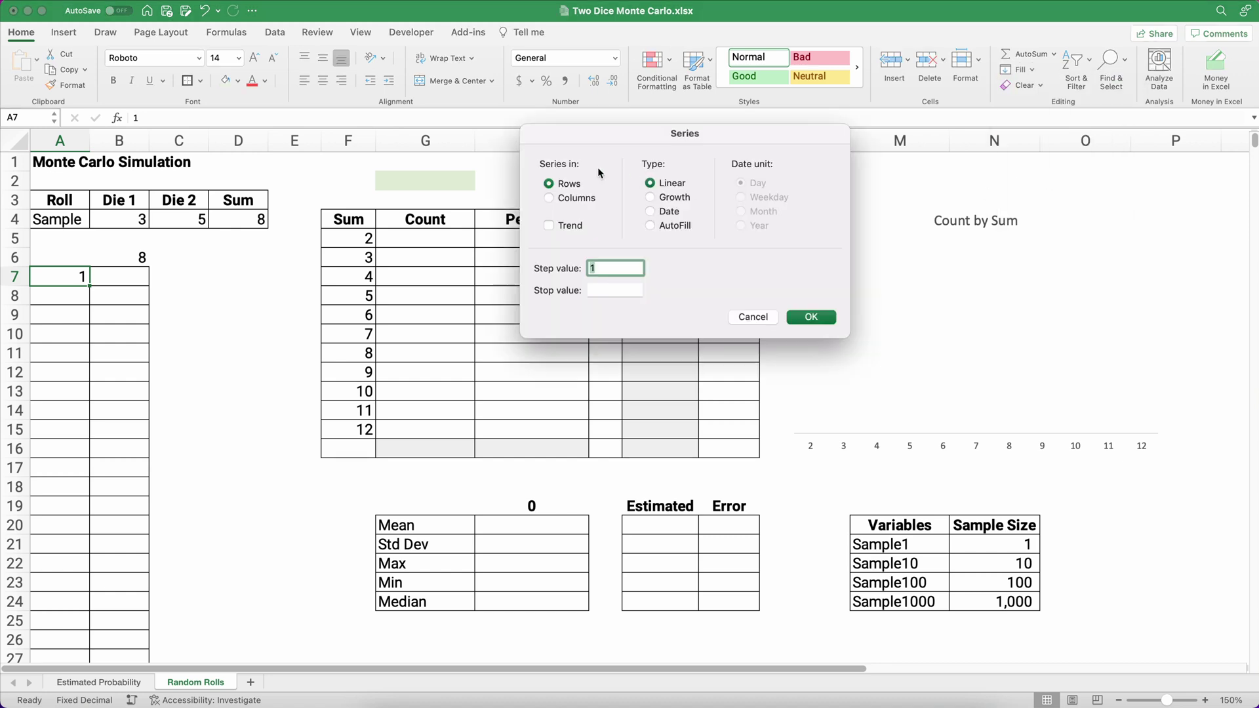
click(551, 198)
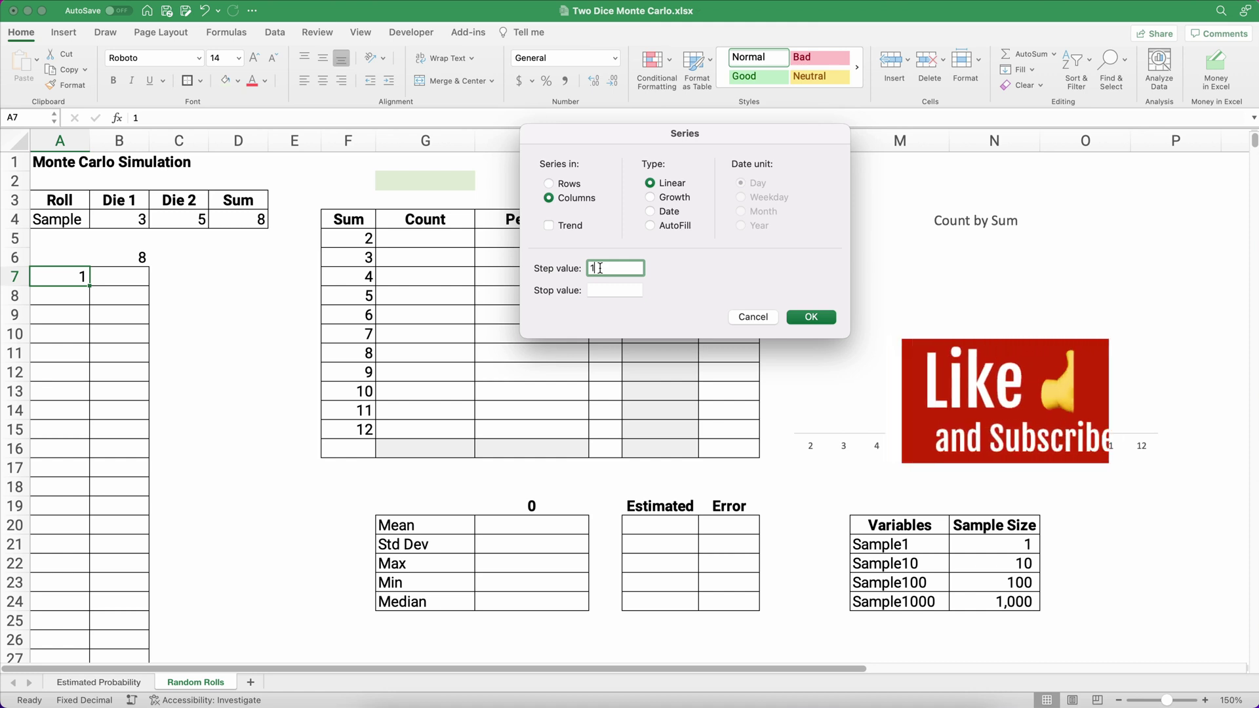
click(598, 292)
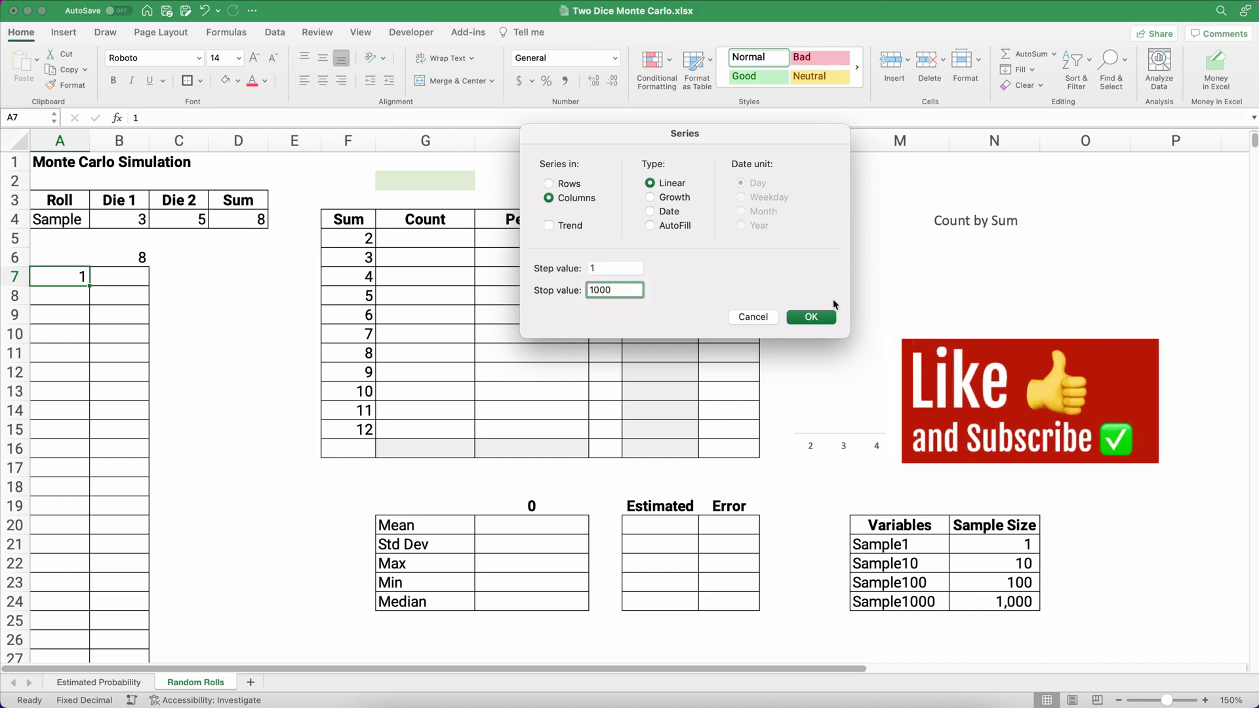
click(801, 318)
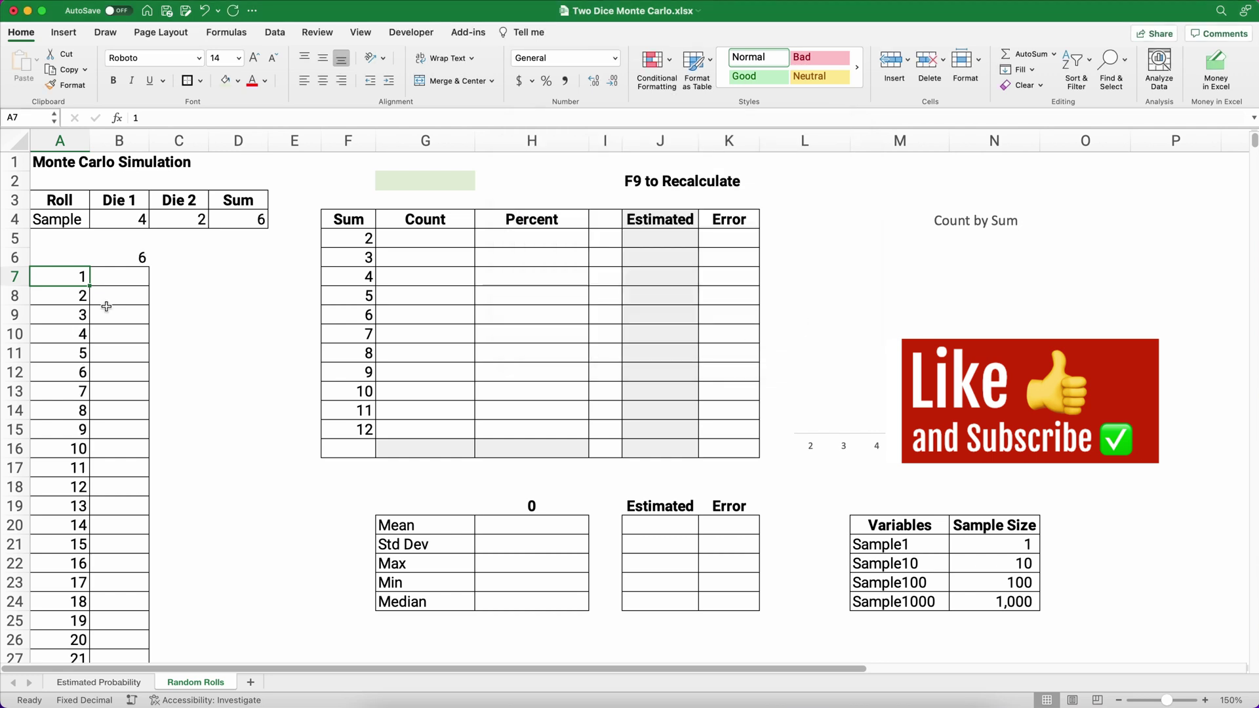
Jump to the last roll number and back to the top, then move to cell B7
key(super+Down)
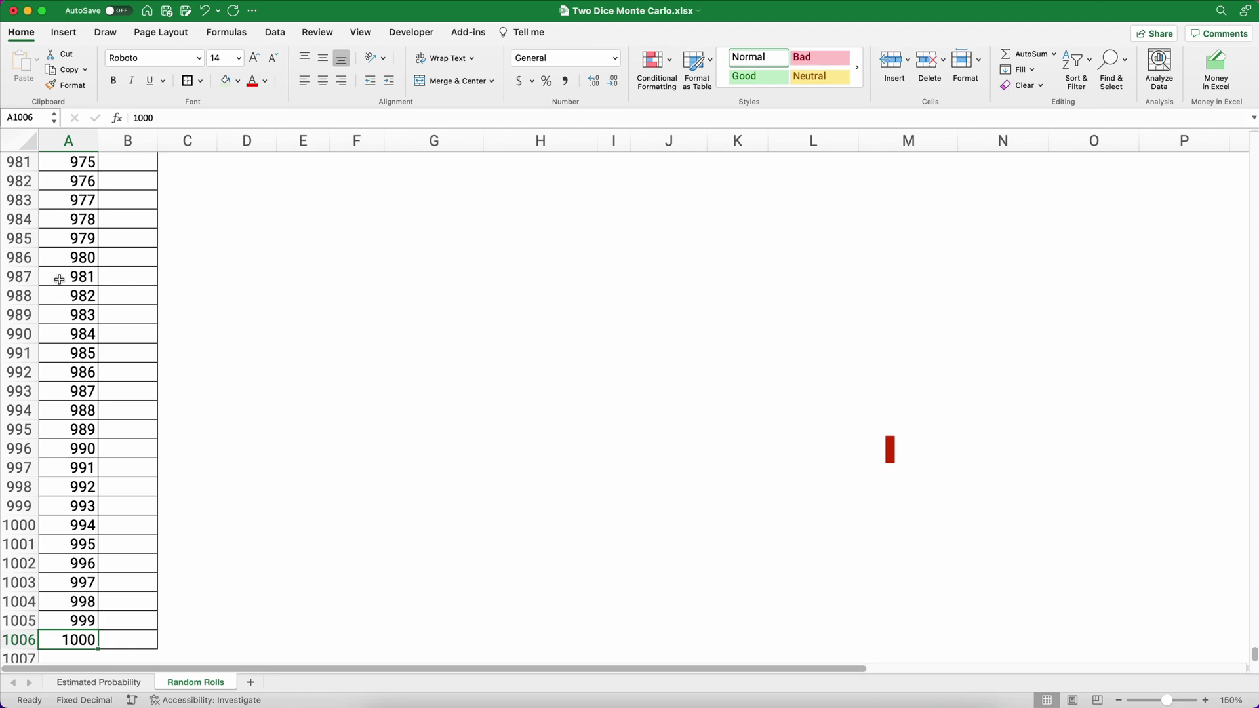
key(super+Up)
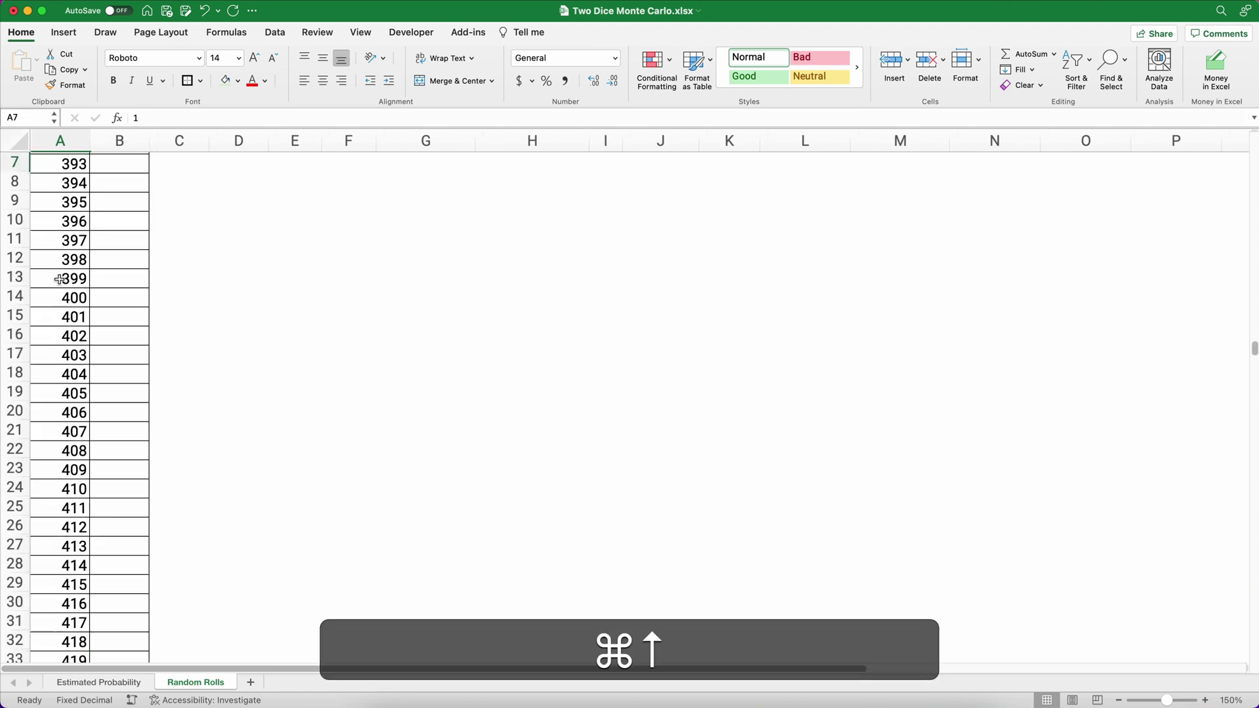
key(Down)
key(Down)
key(Down)
key(Down)
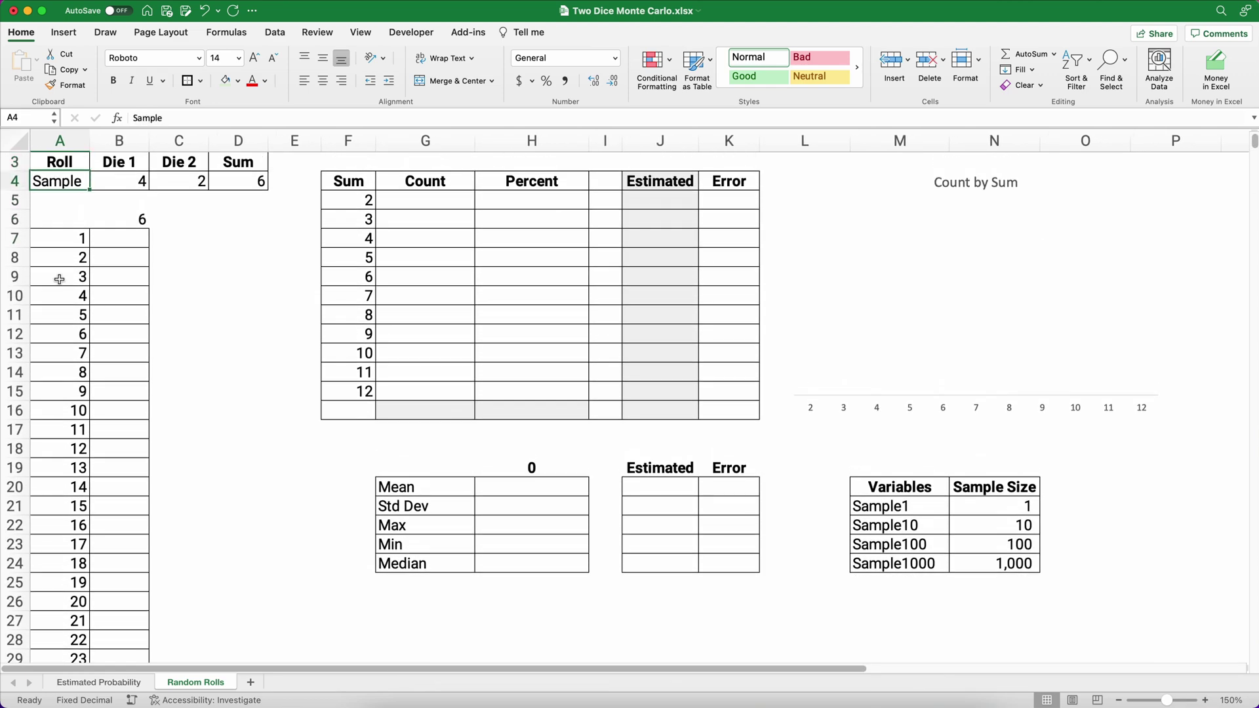
key(Right)
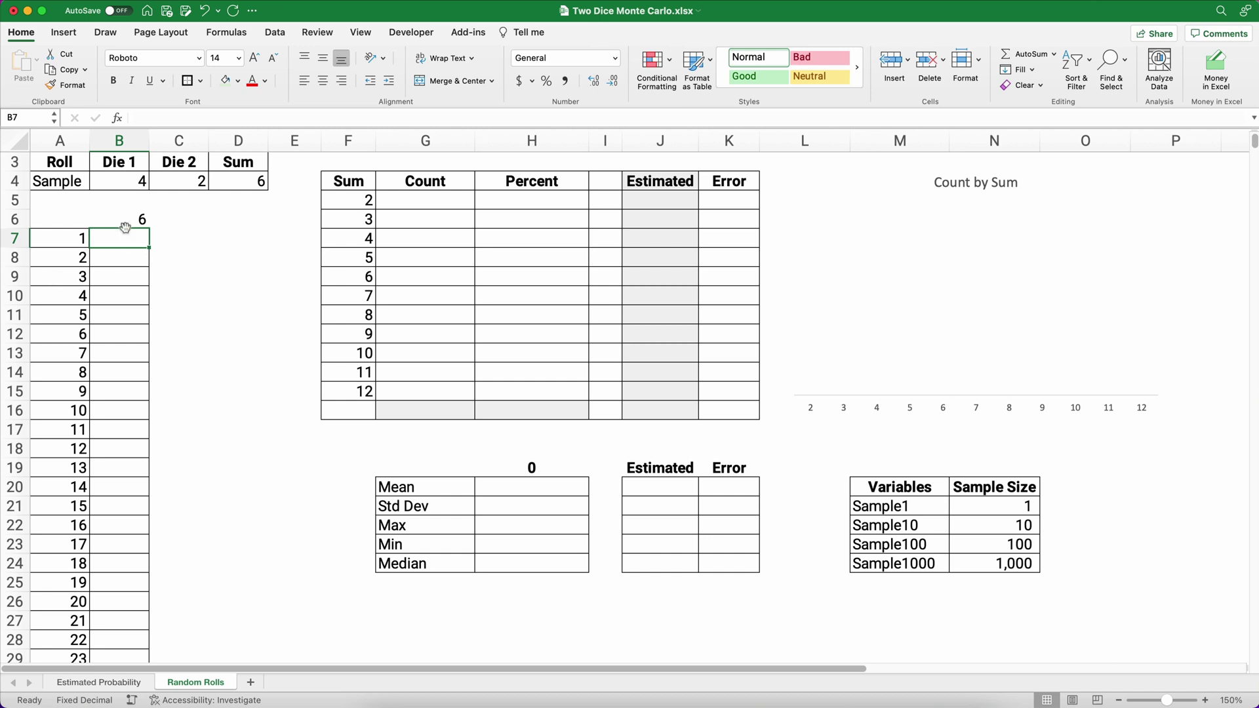
Select A6:B1006 and create a Data Table with column input cell D6
drag(75, 218, 112, 252)
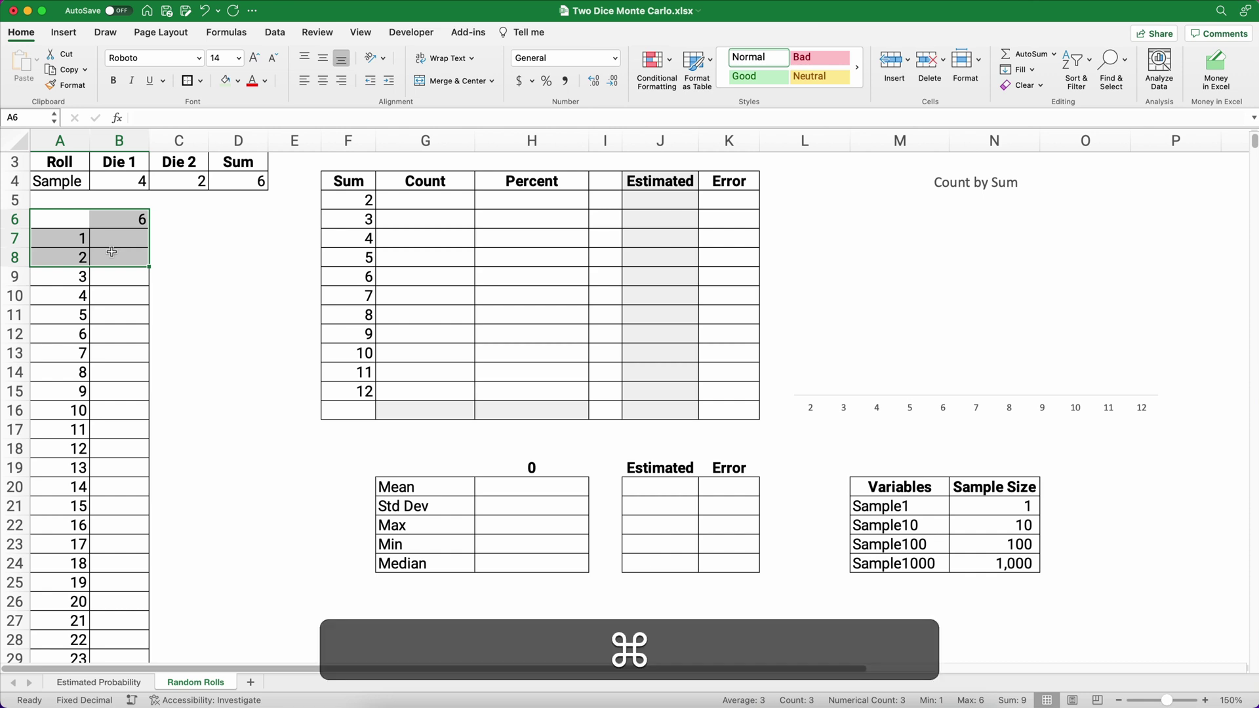
key(super+shift+Down)
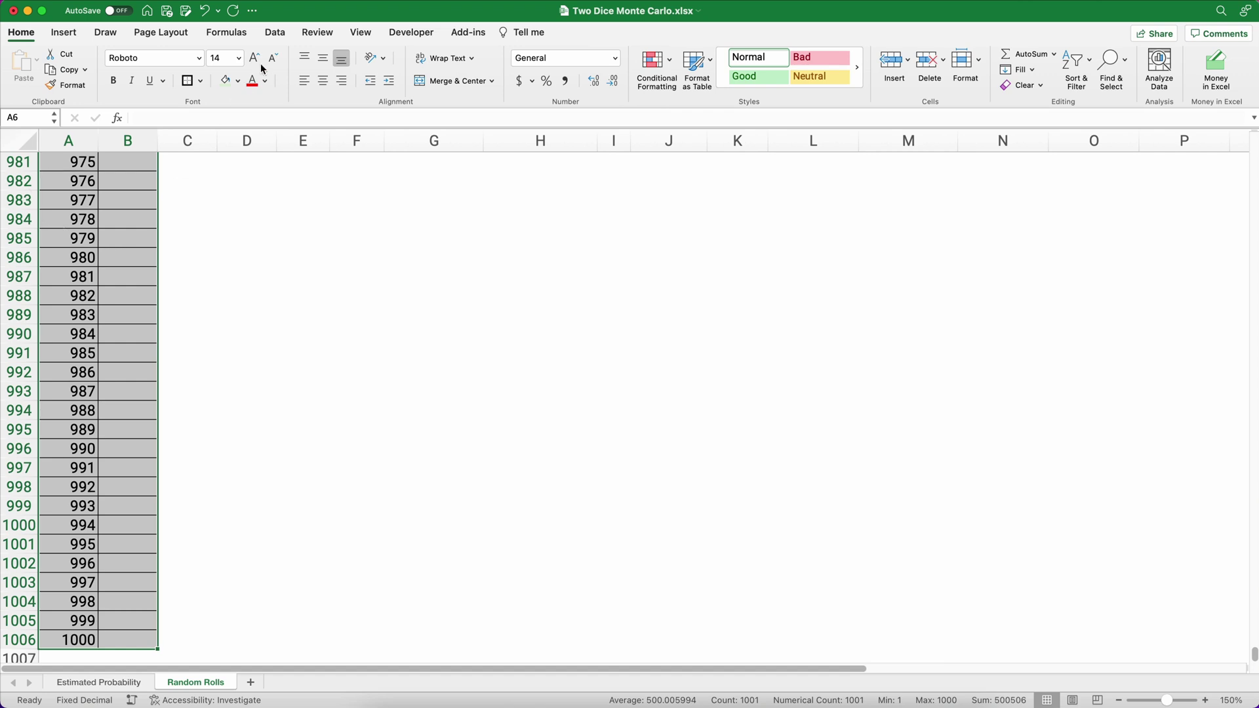
click(274, 32)
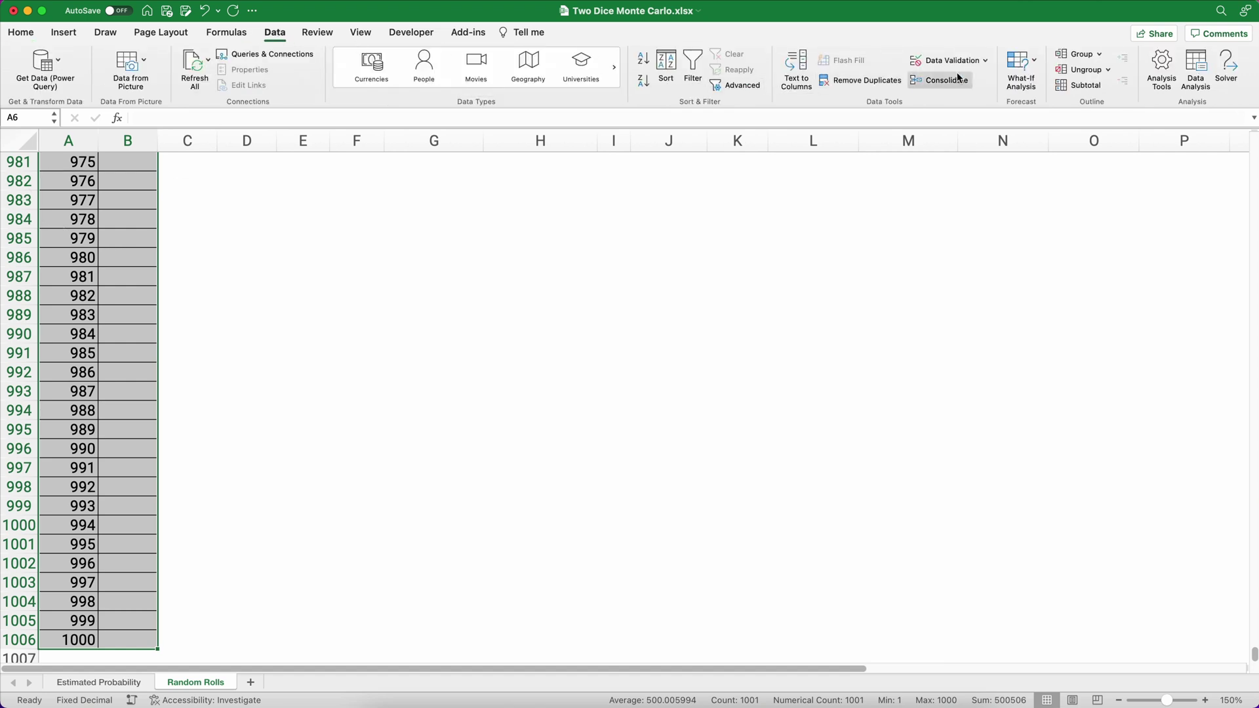
click(1032, 64)
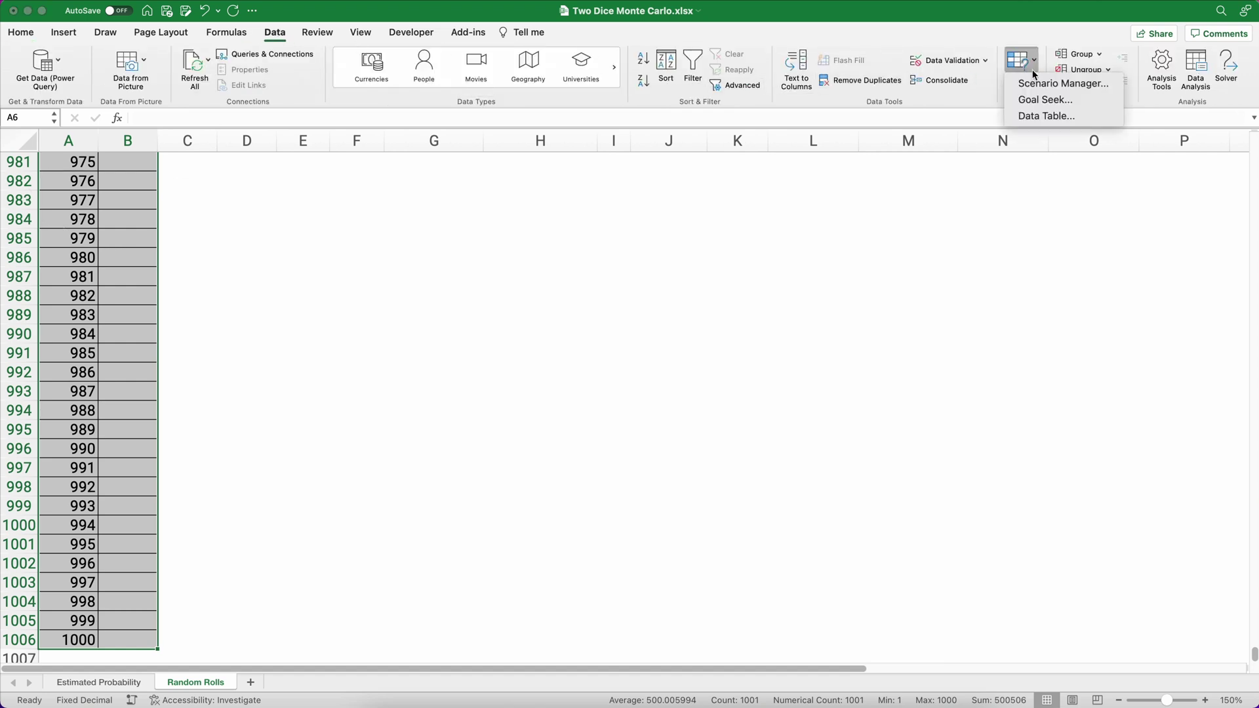
click(1043, 116)
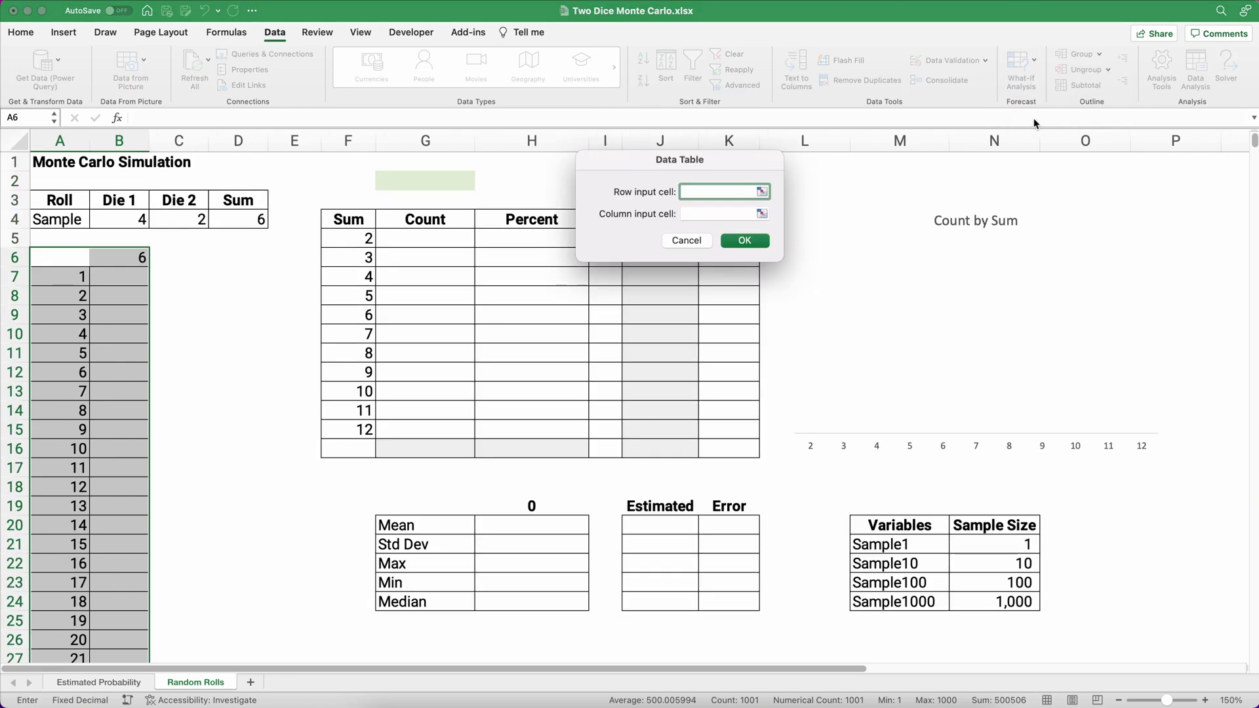
click(694, 210)
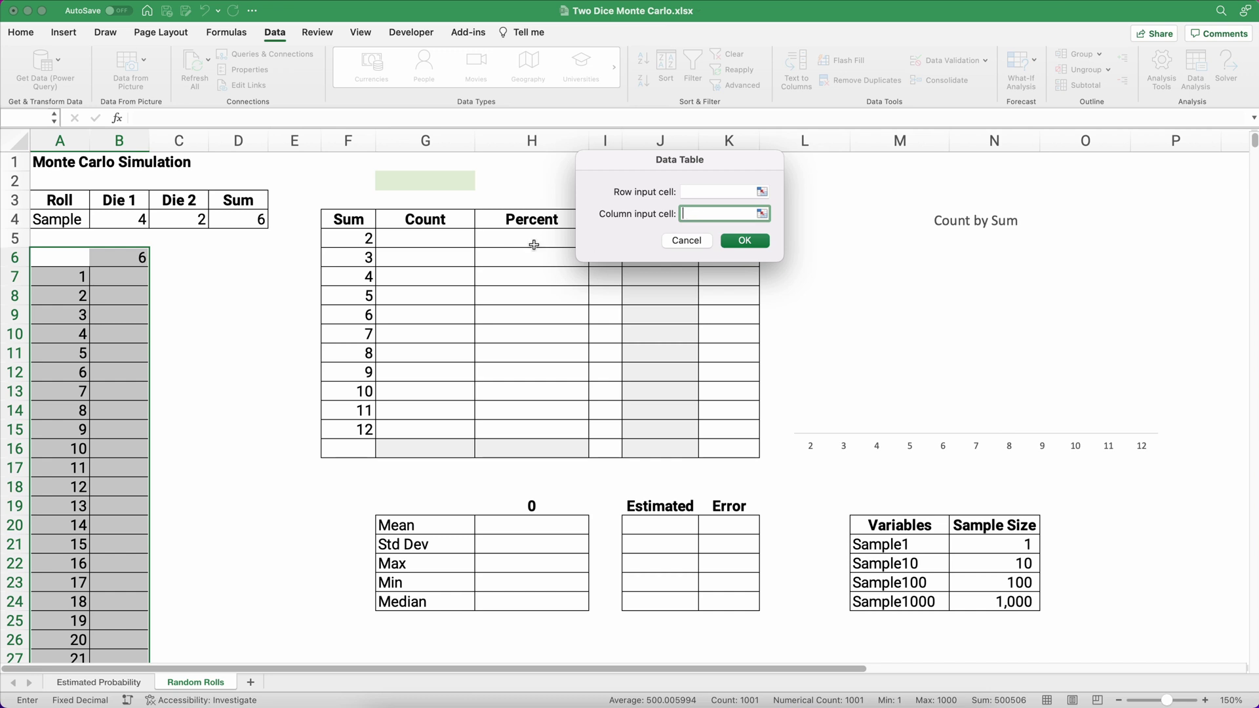
click(250, 258)
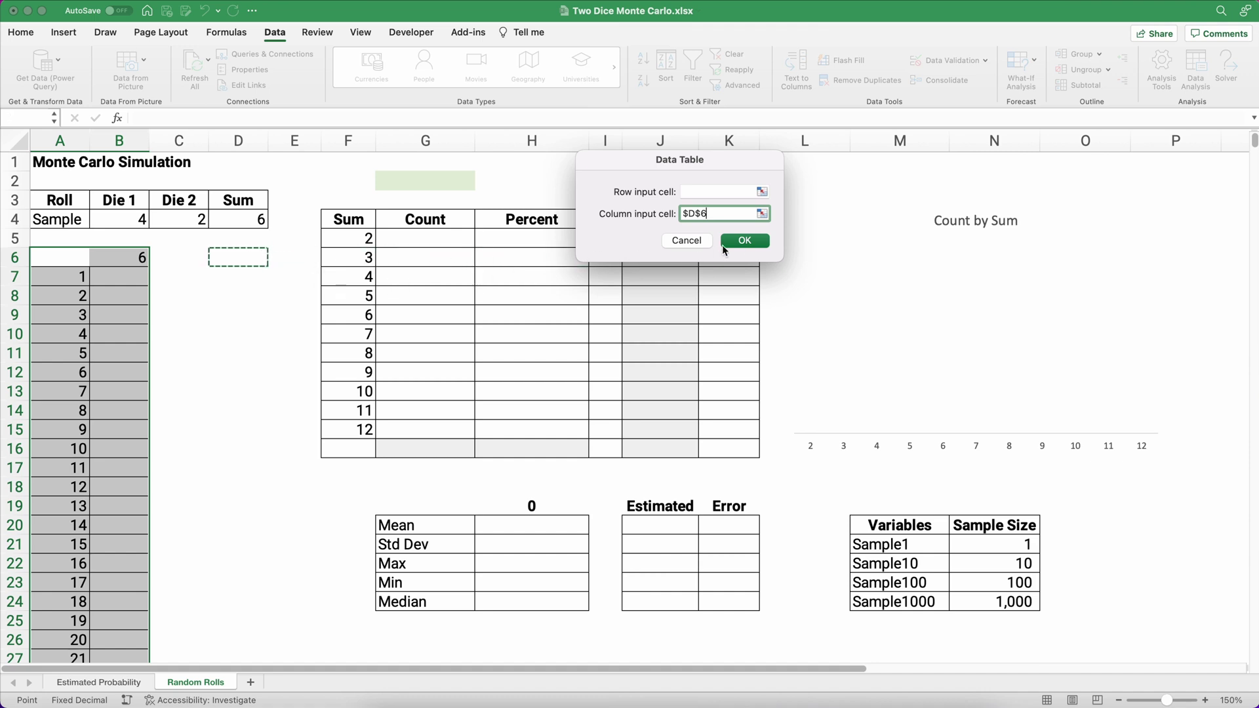
click(742, 240)
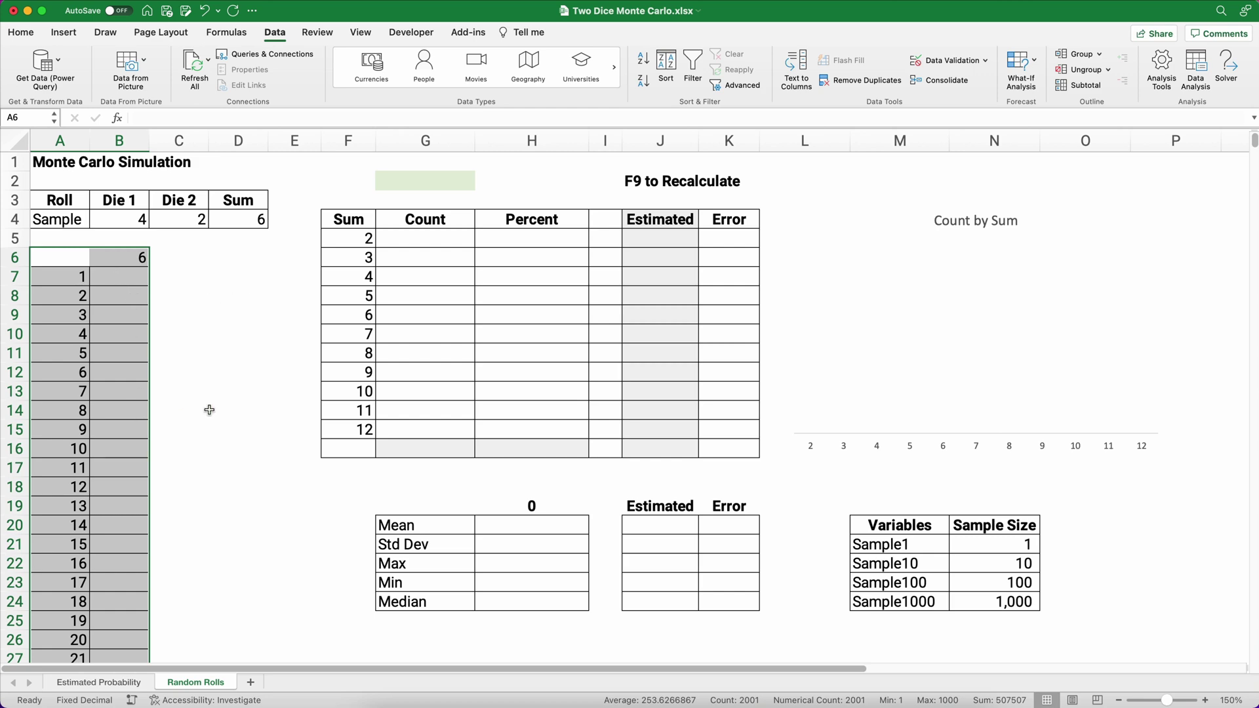
Check the simulated sums in column B from B7 down to the last roll and back
scroll(209, 409, down, 9)
scroll(207, 408, up, 4)
scroll(208, 408, up, 5)
click(110, 280)
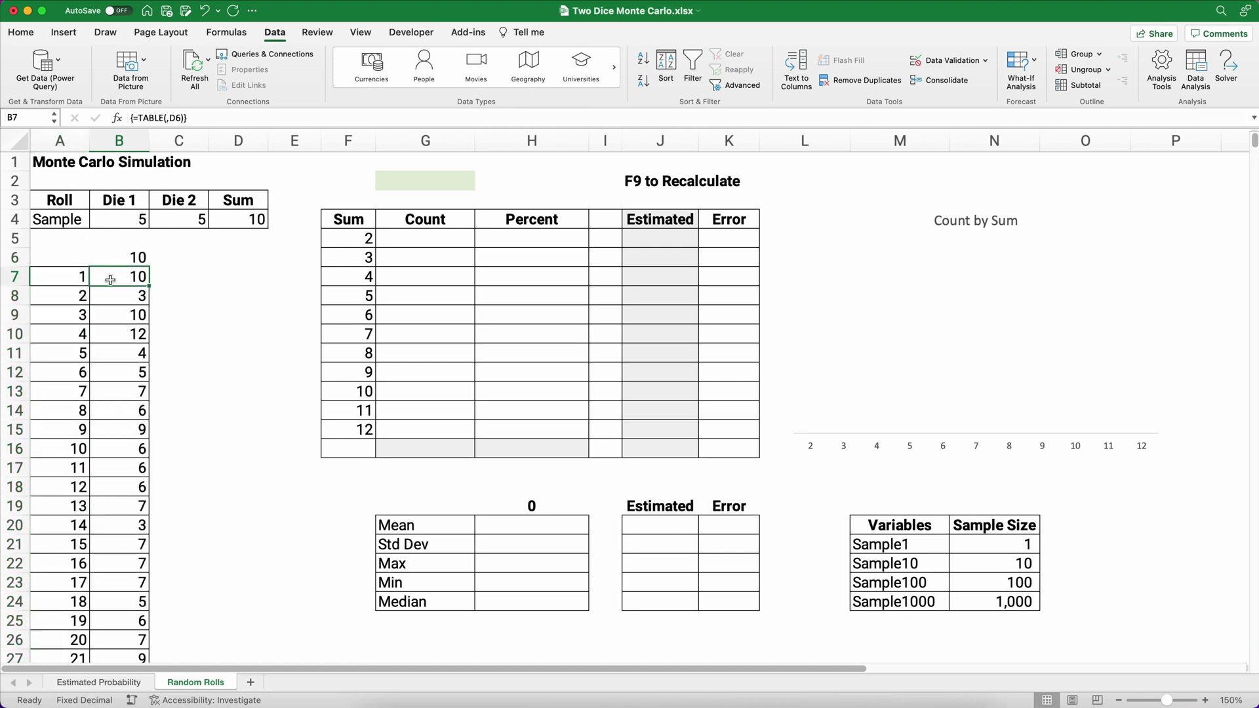
key(super+Down)
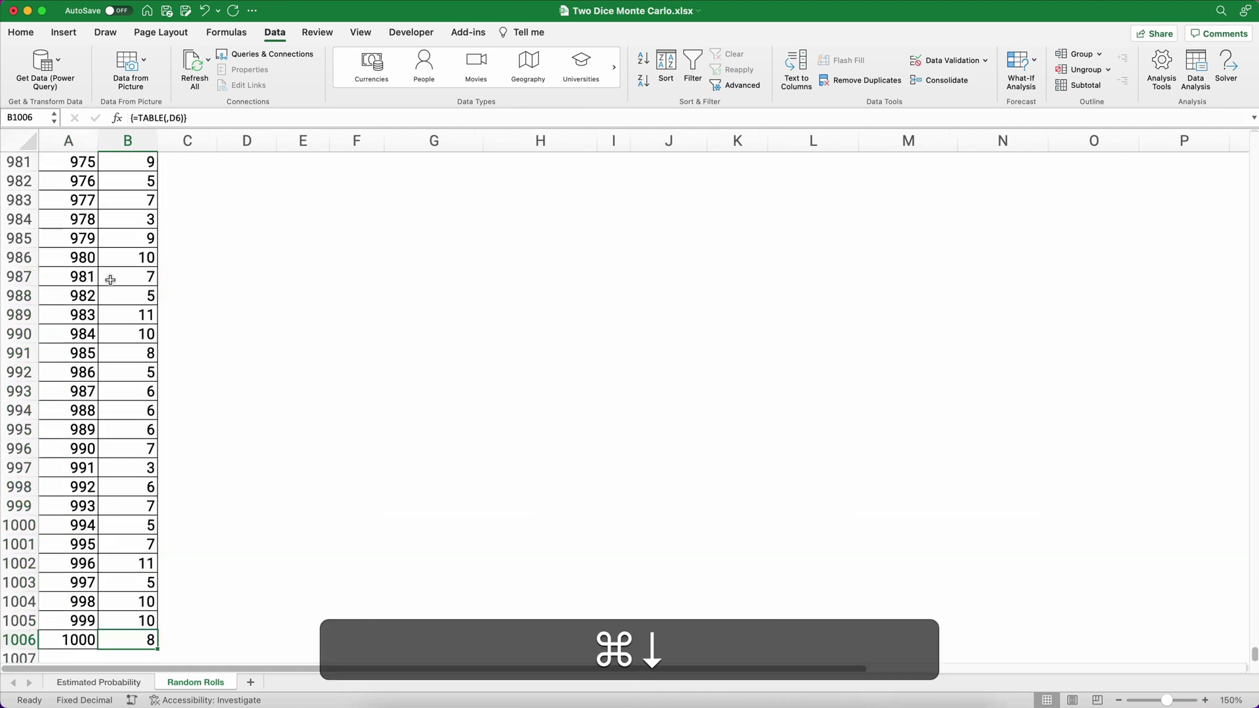
key(super+Up)
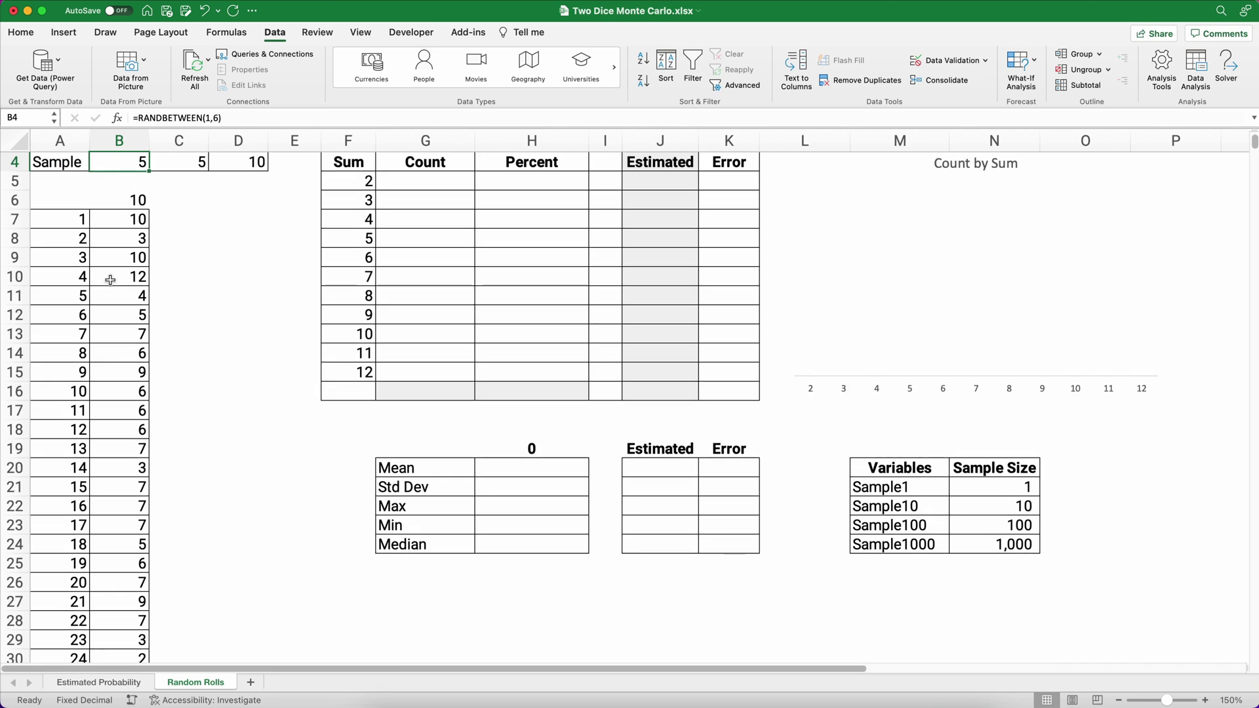
Scroll up and select the first Count cell G5, then the first Estimated cell J5
scroll(115, 282, up, 1)
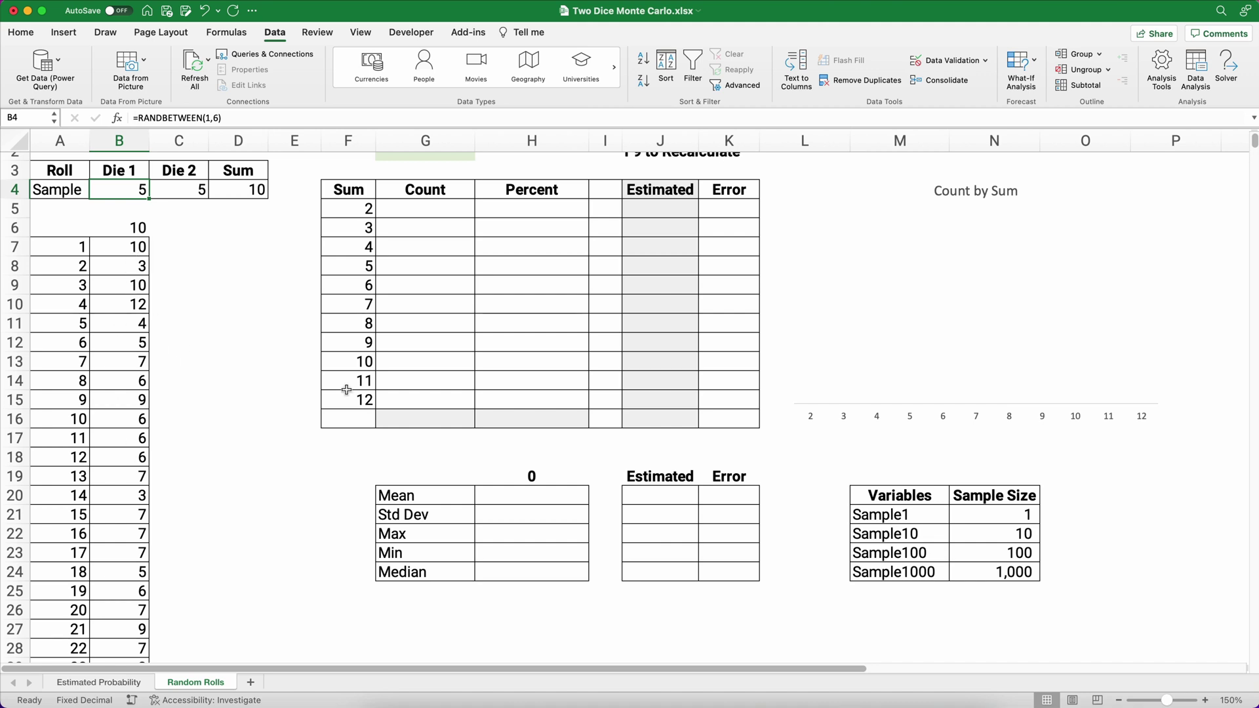
scroll(248, 398, up, 1)
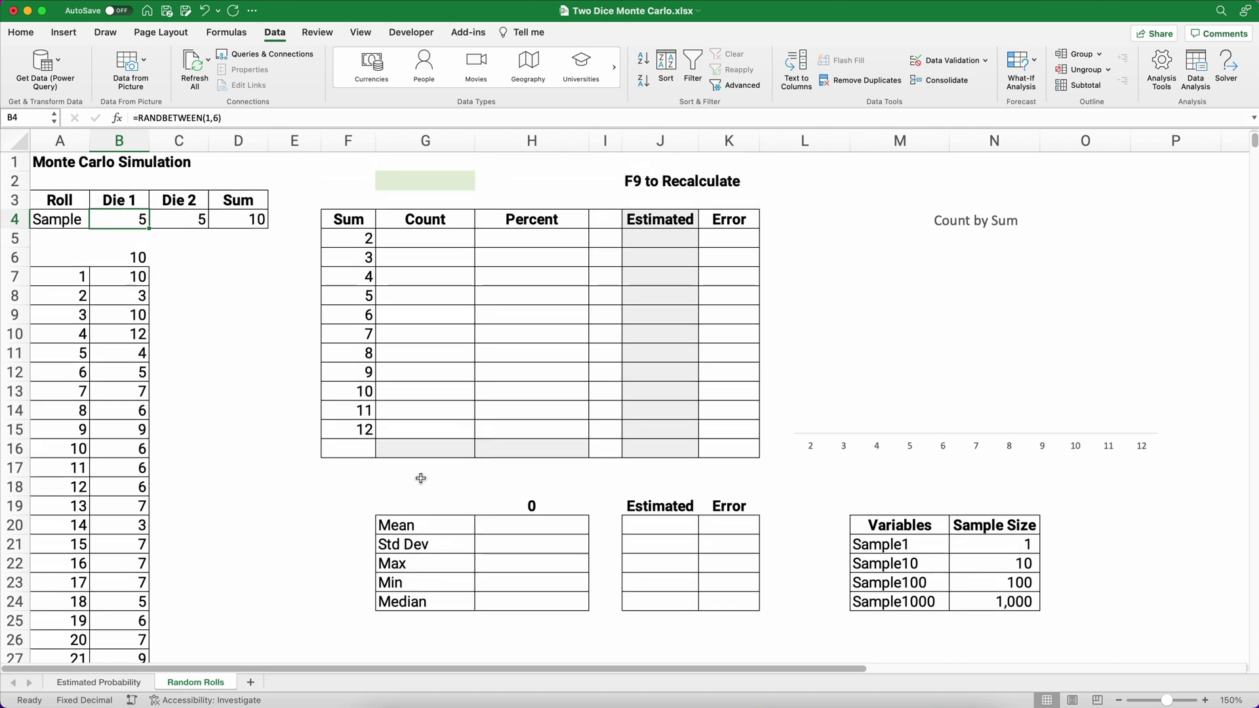
click(430, 237)
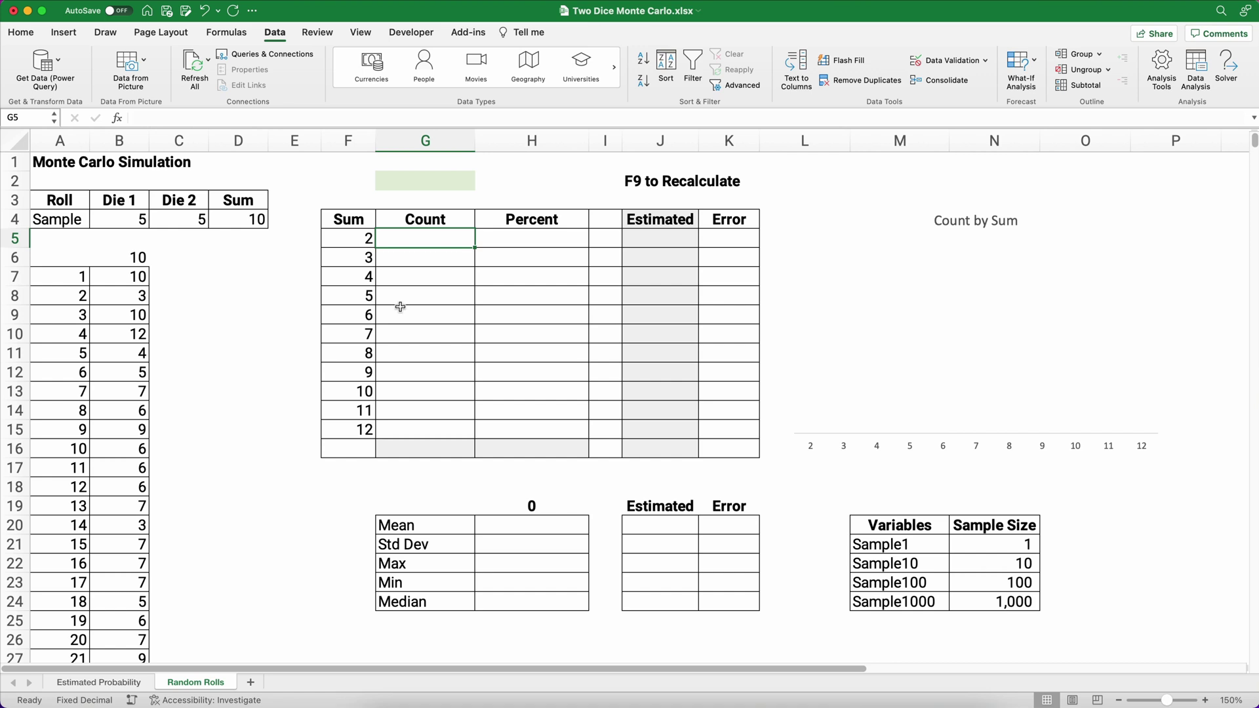
click(647, 236)
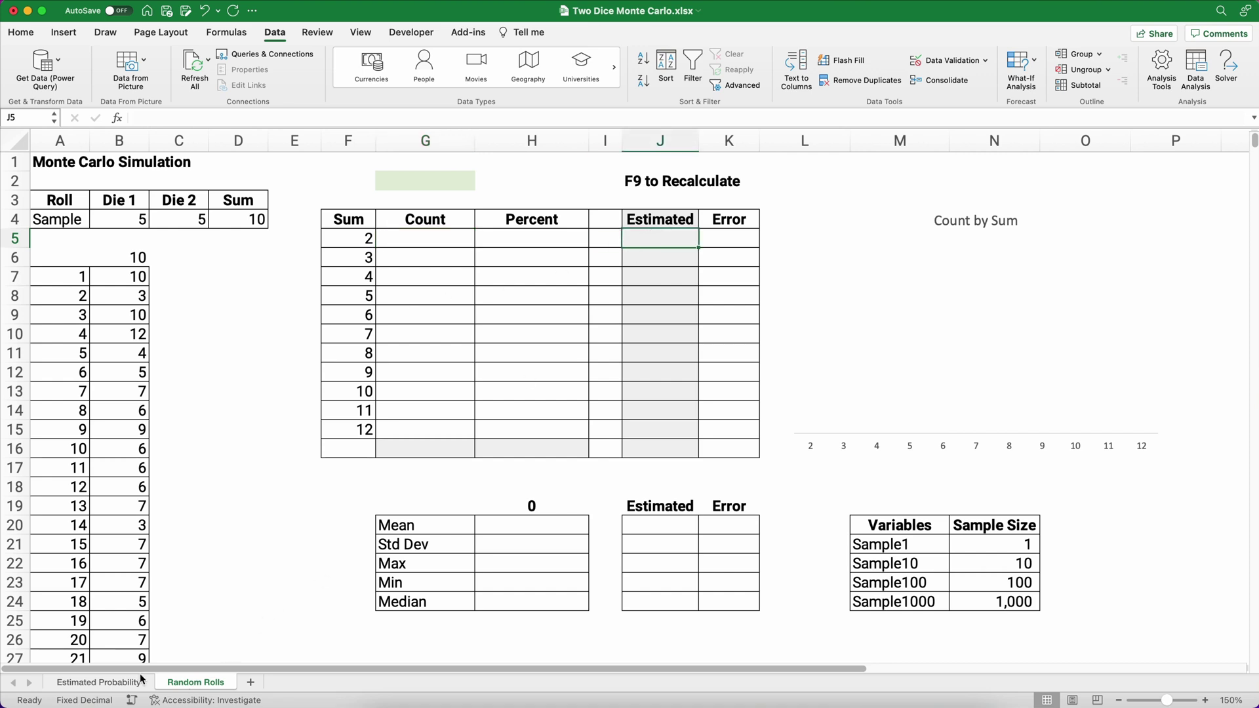
Copy Percent values H4:H15 from Estimated Probability and paste them as values into Random Rolls J5
click(98, 682)
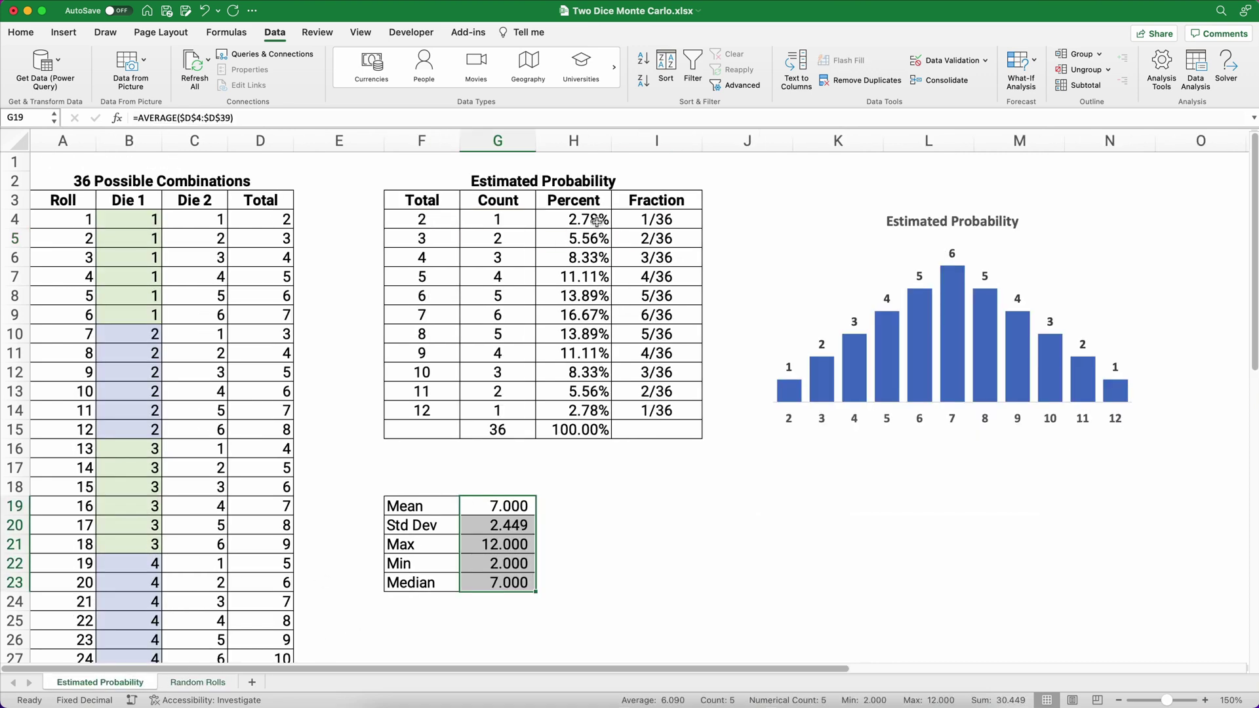
drag(581, 219, 568, 428)
key(super+c)
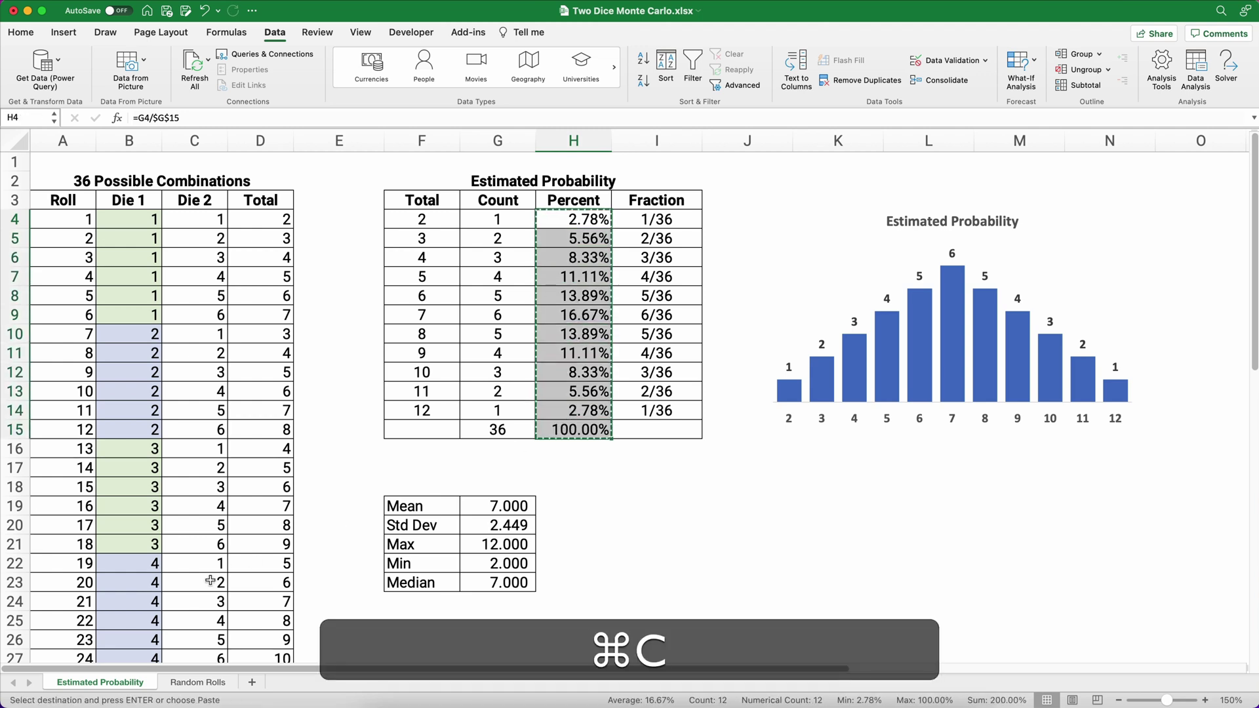
click(198, 682)
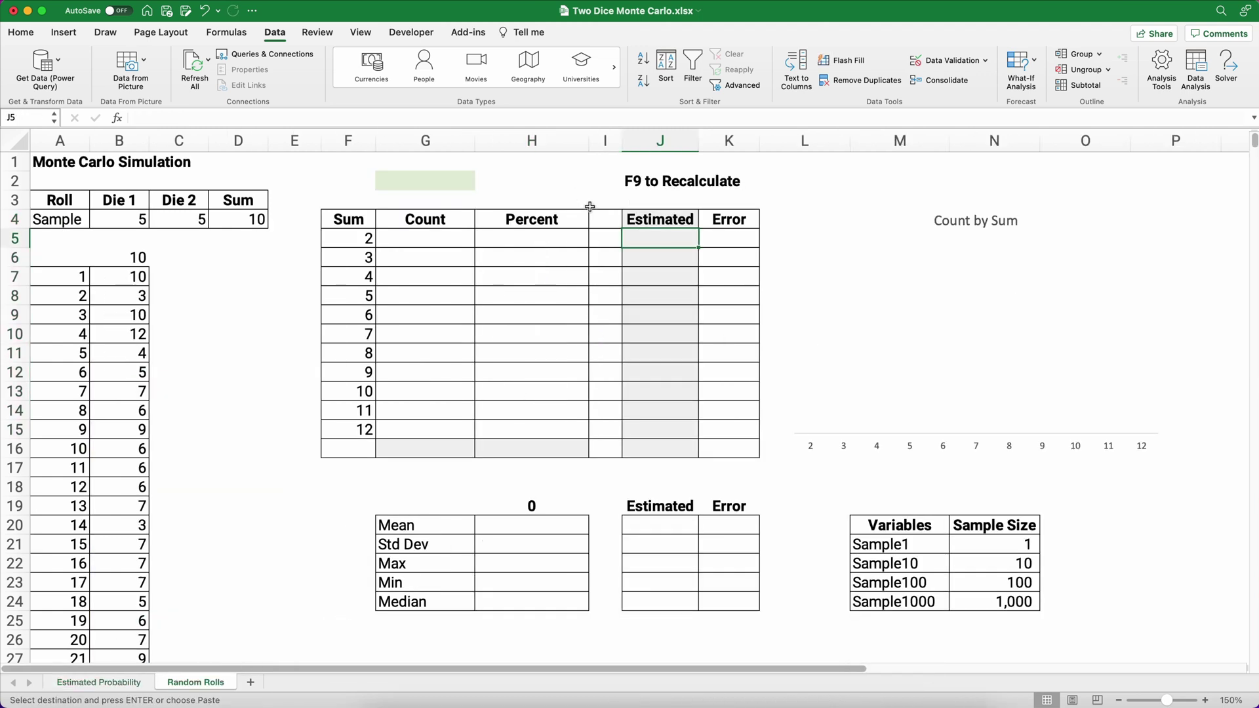
right_click(641, 241)
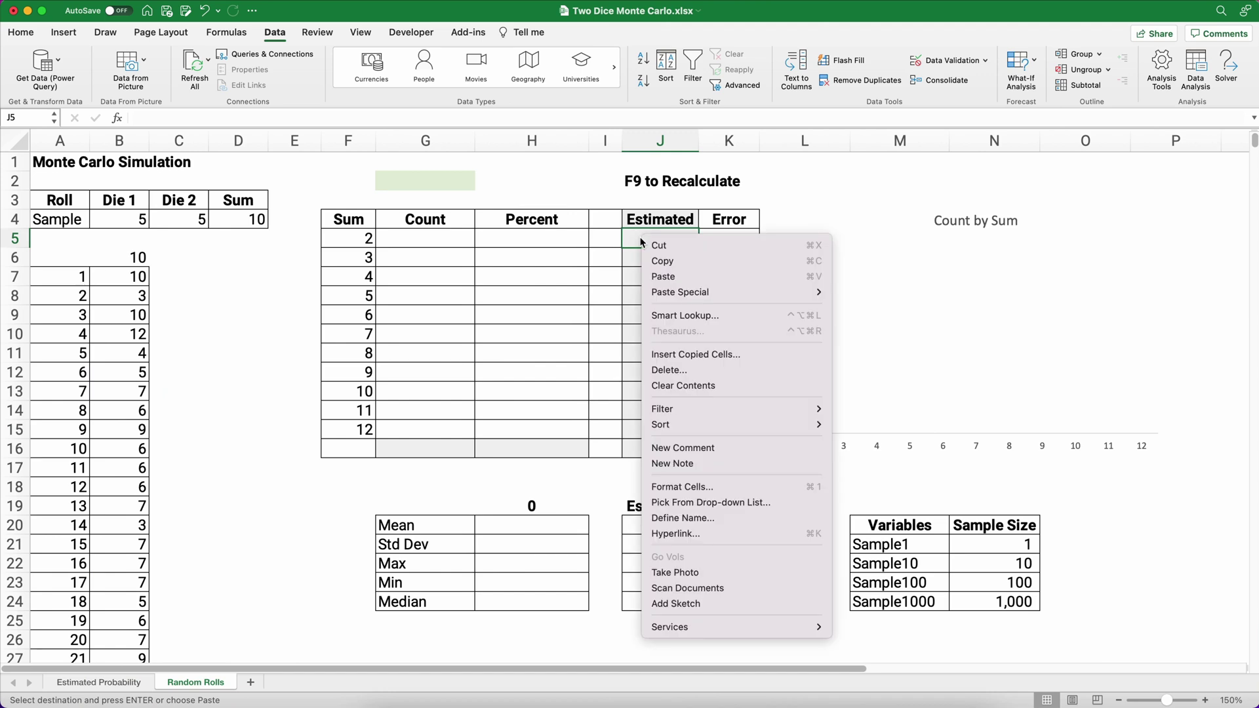
mouse_move(756, 293)
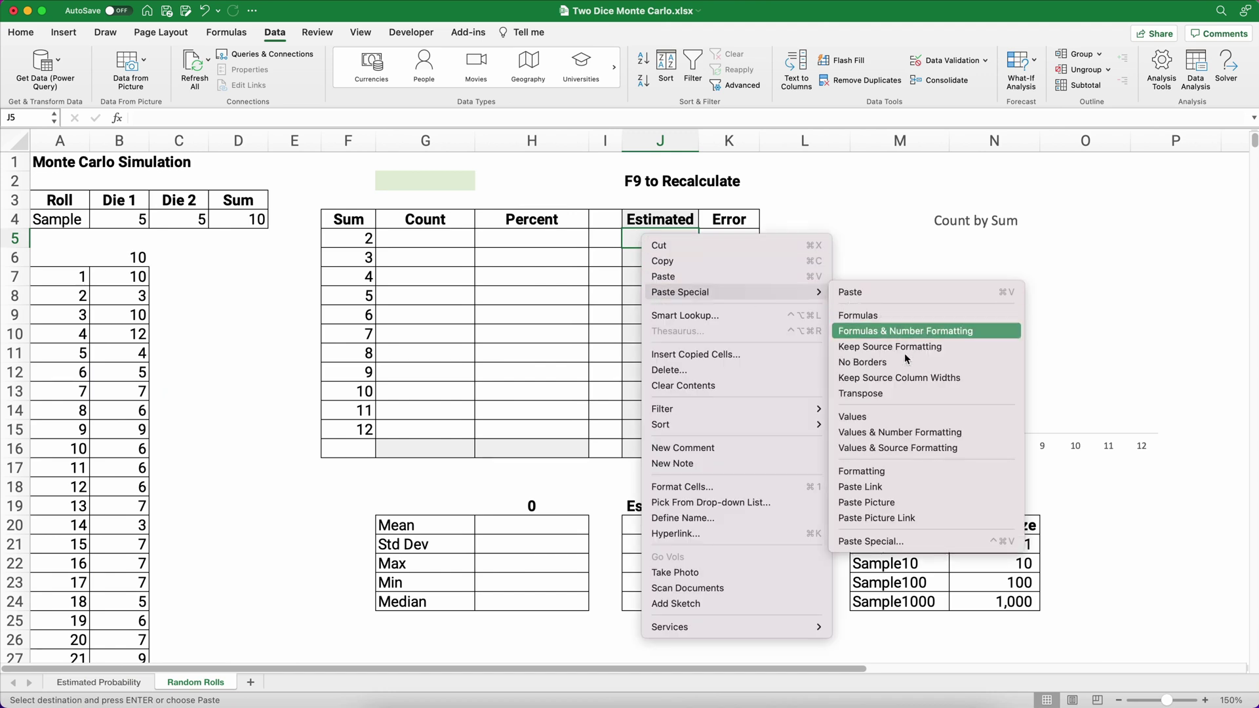
click(903, 417)
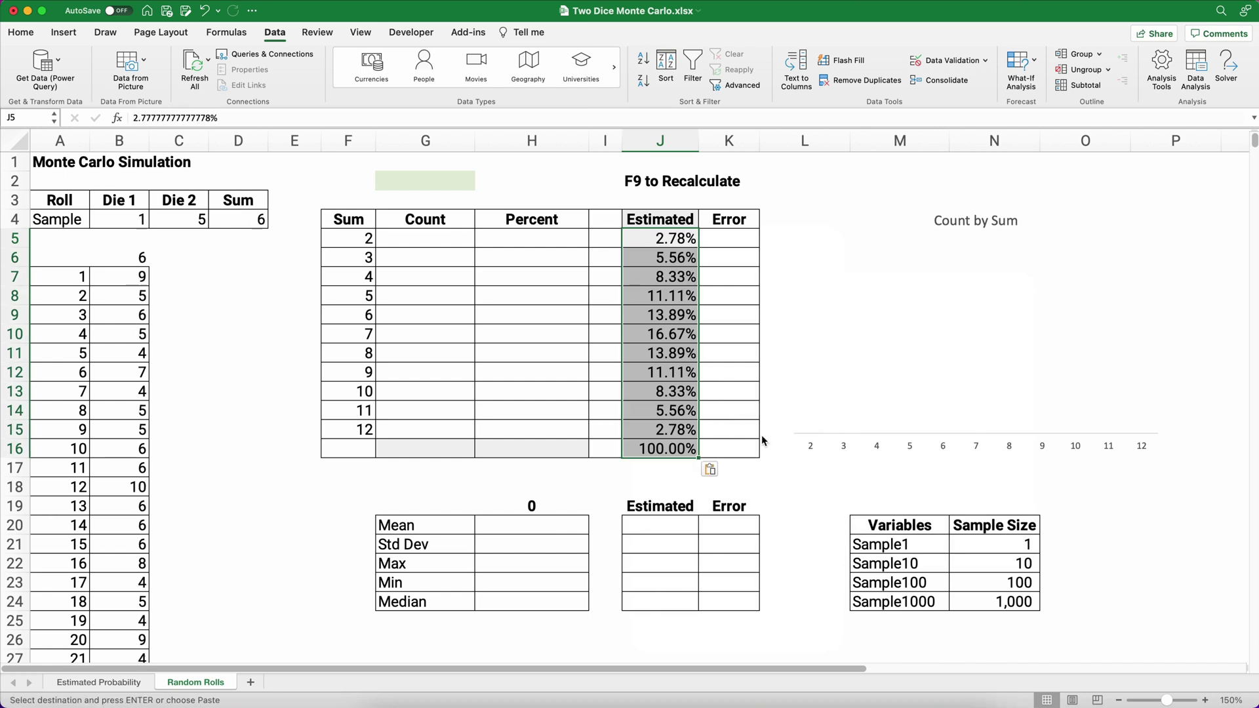
click(889, 309)
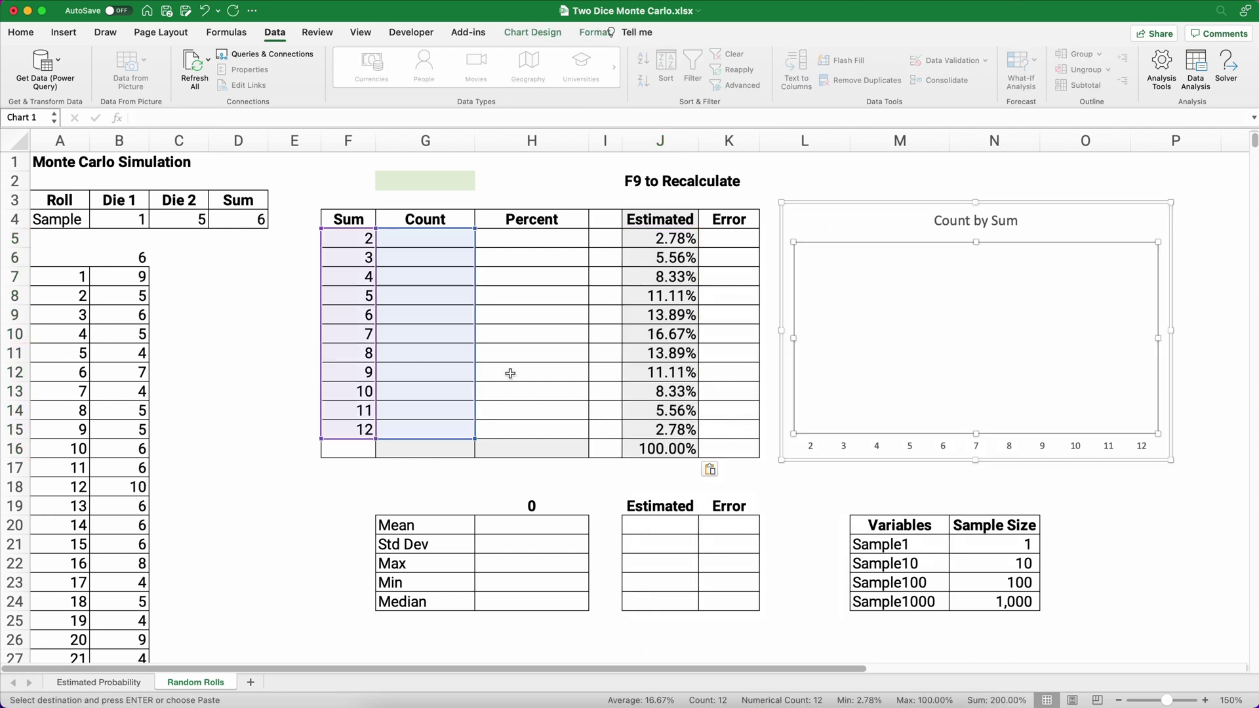
click(196, 336)
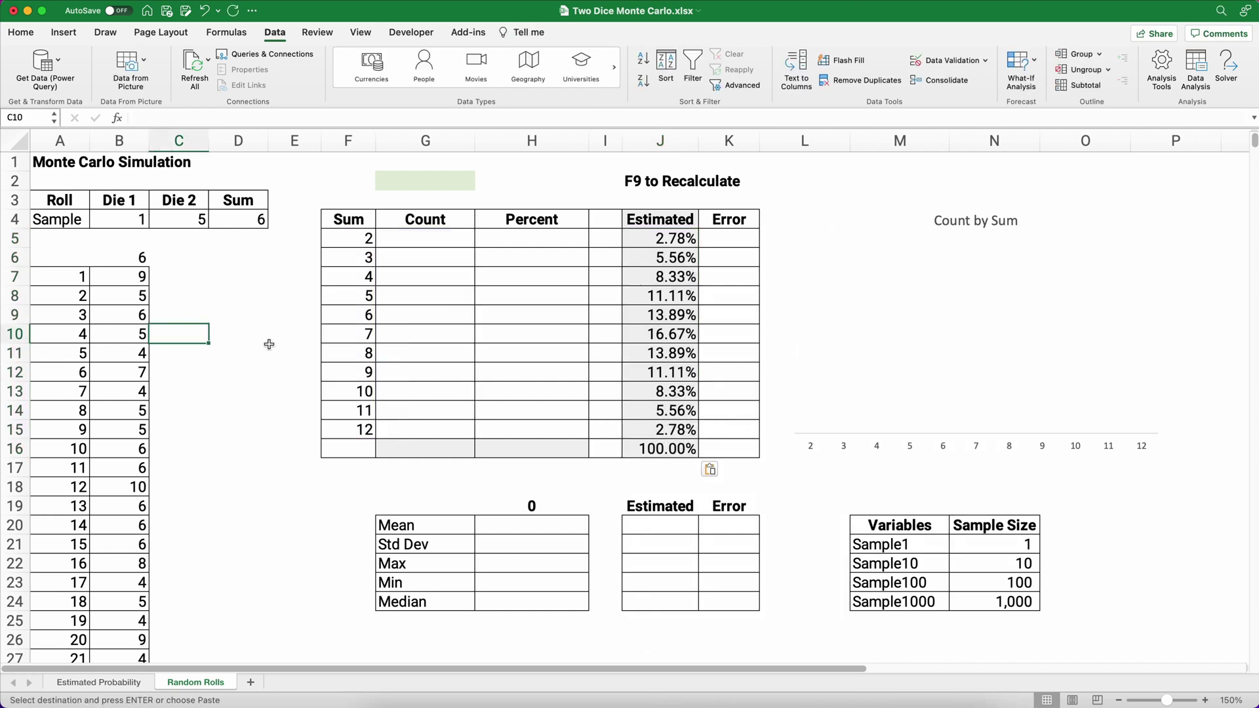
Copy the Mean through Median values from the Estimated Probability sheet
click(657, 525)
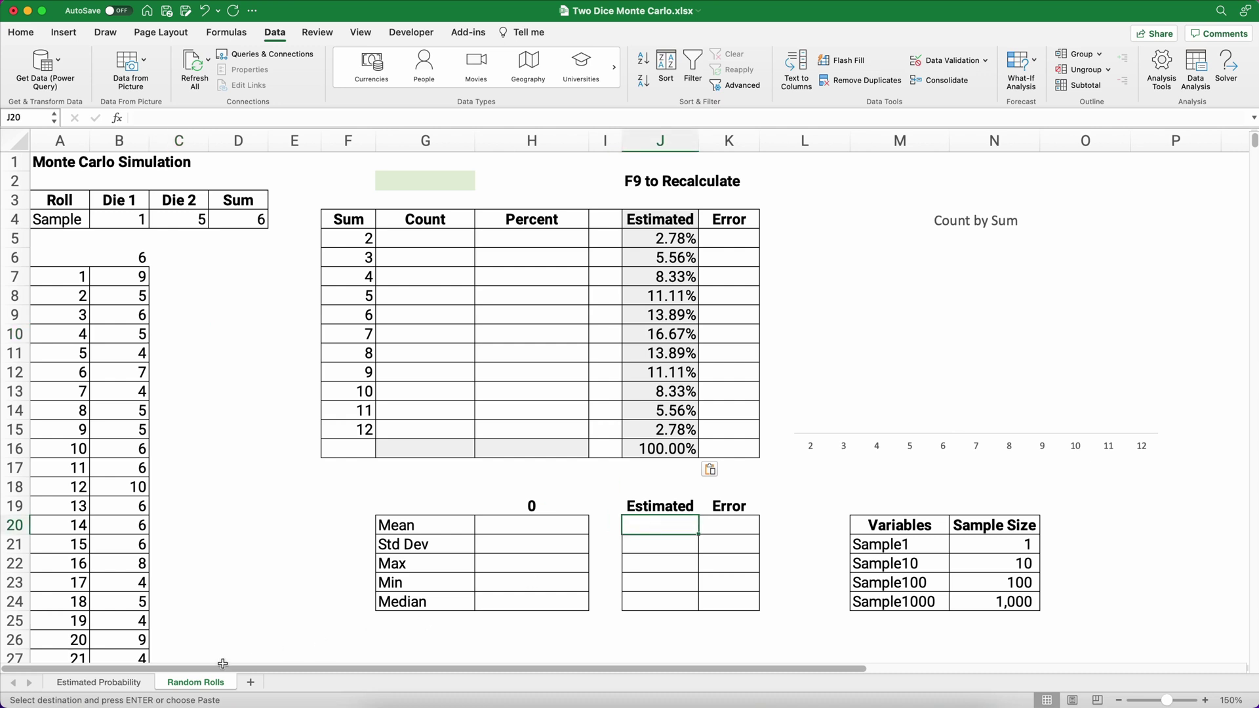
click(112, 682)
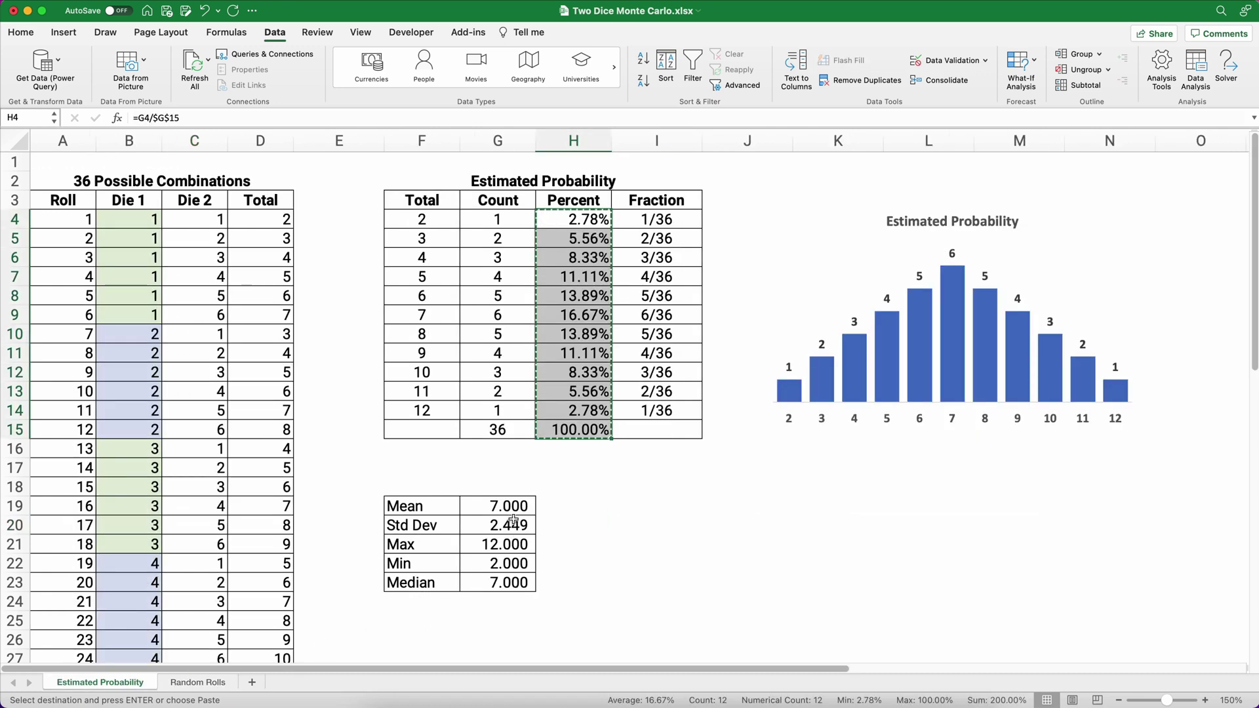
drag(506, 505, 503, 581)
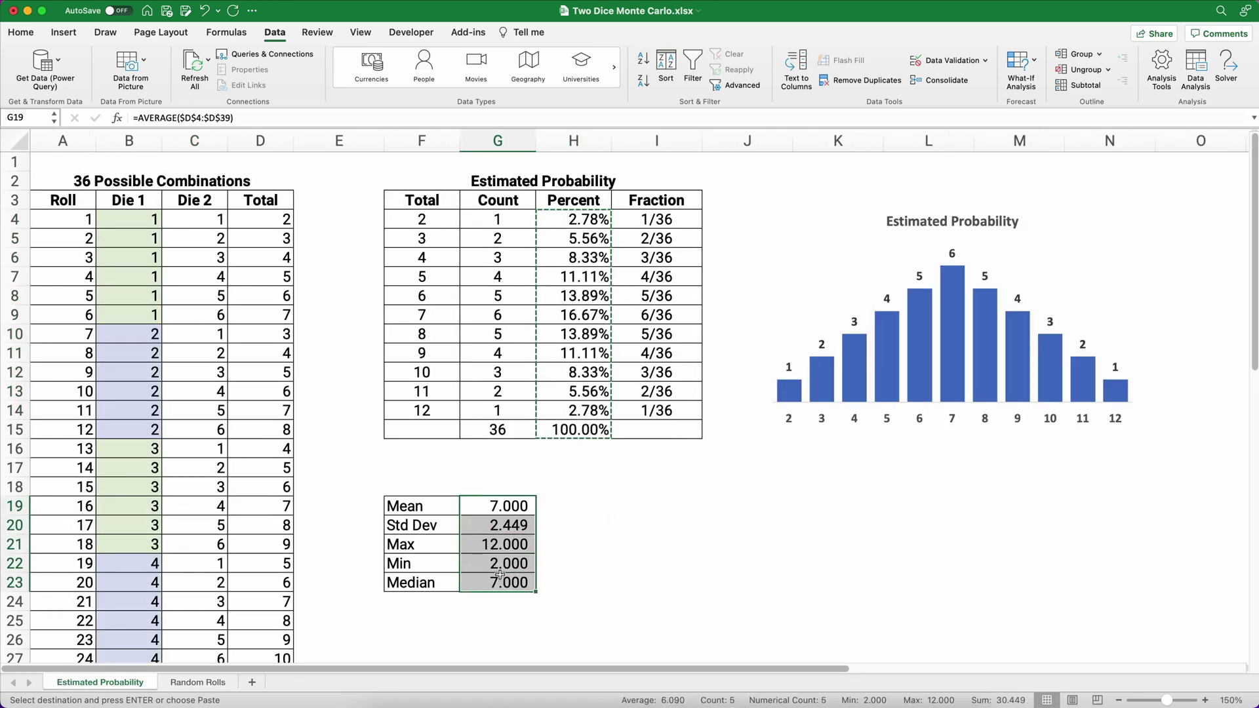
key(super+c)
Paste them into Random Rolls J20 as plain values: 7.000, 2.449, 12.000, 2.000, 7.000
click(222, 684)
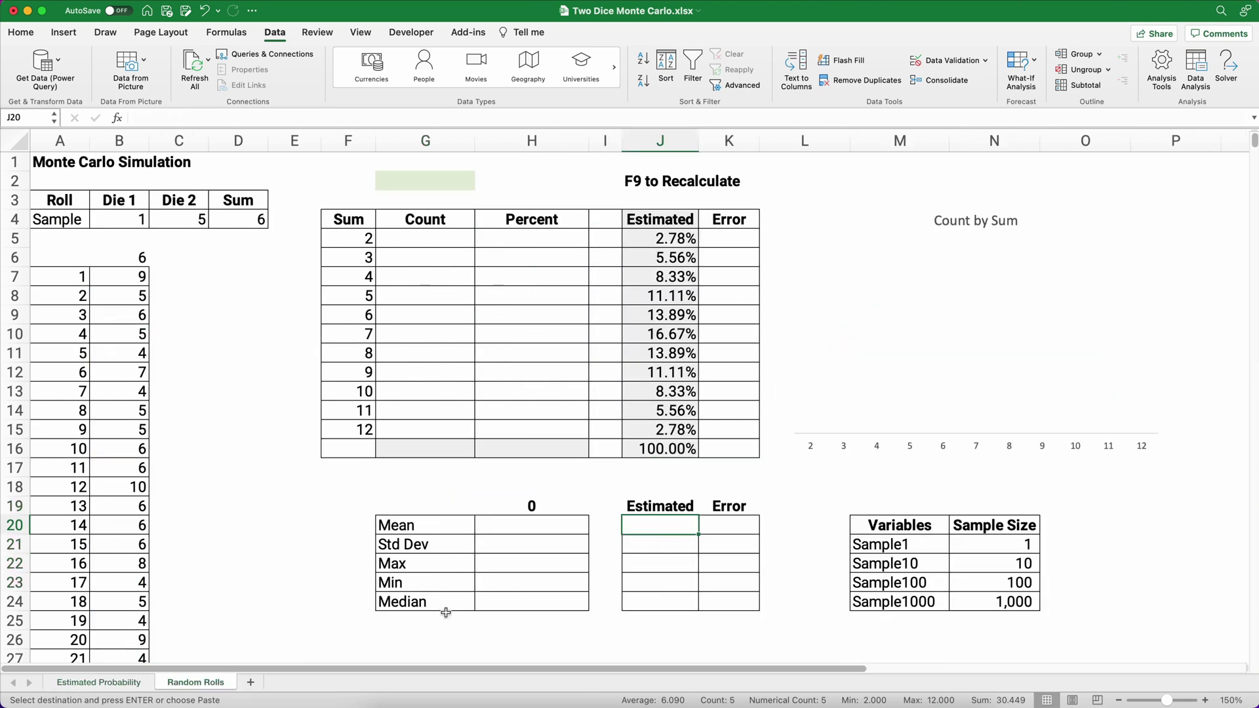
right_click(667, 528)
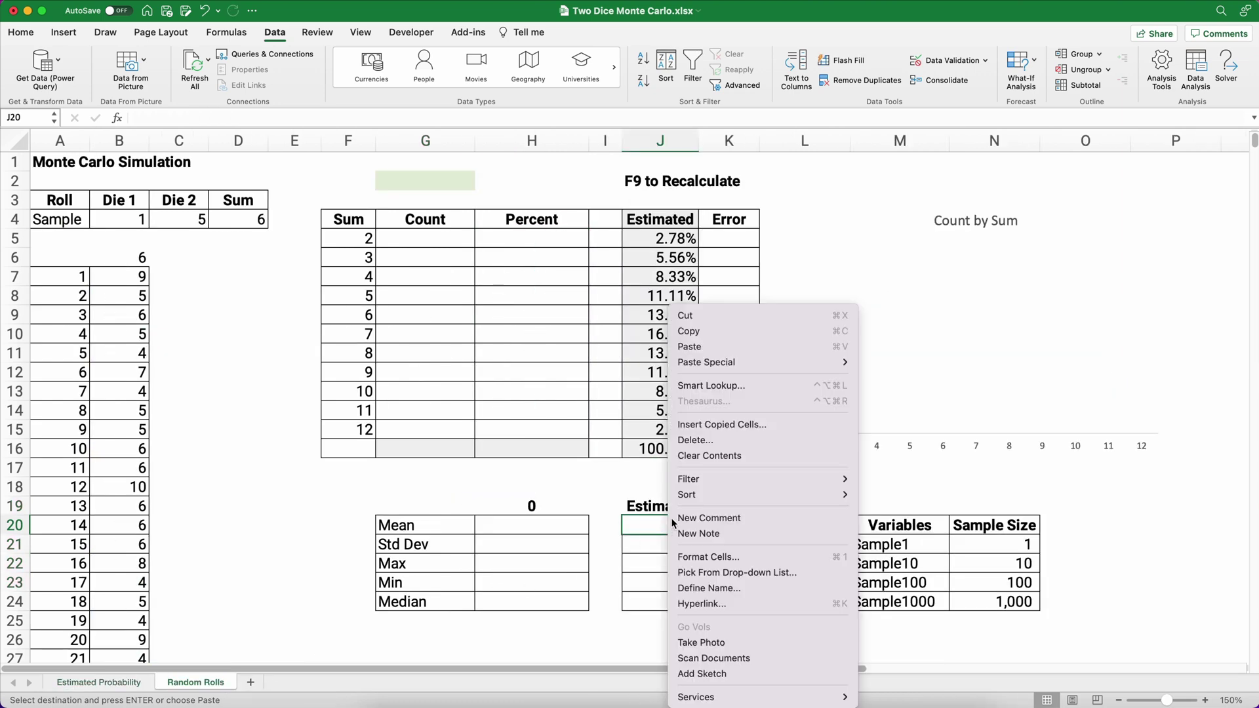
mouse_move(734, 362)
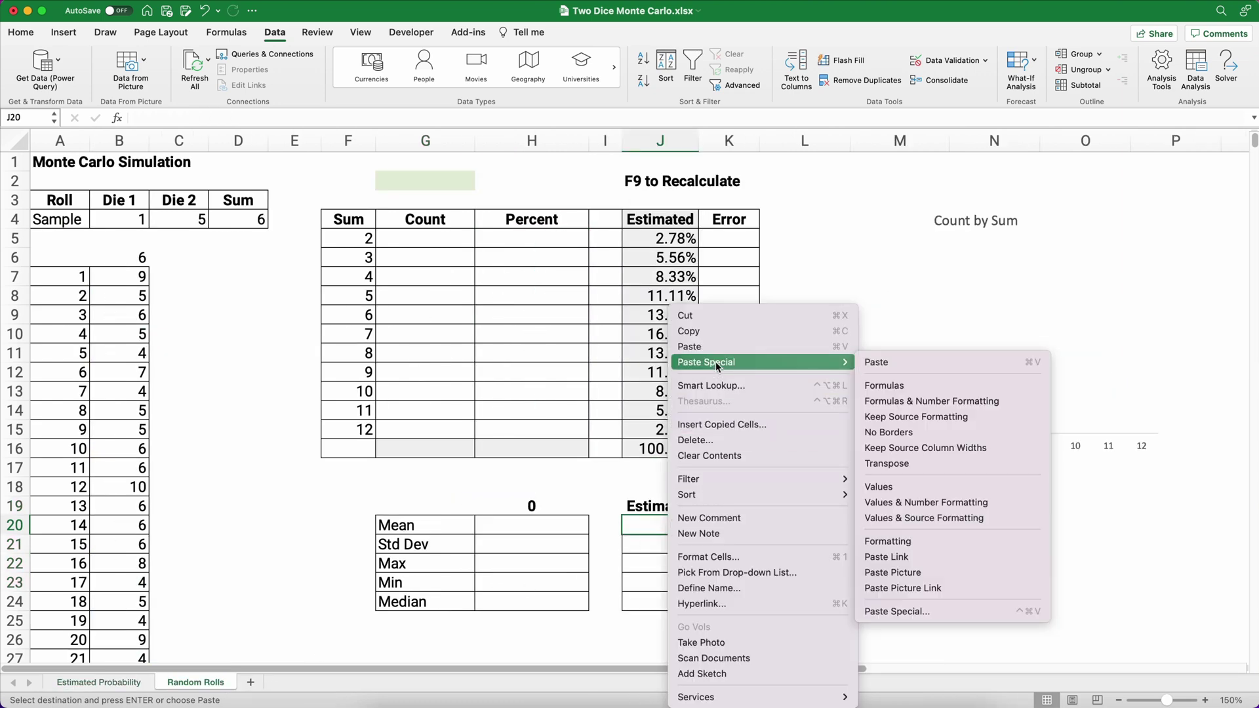
click(917, 489)
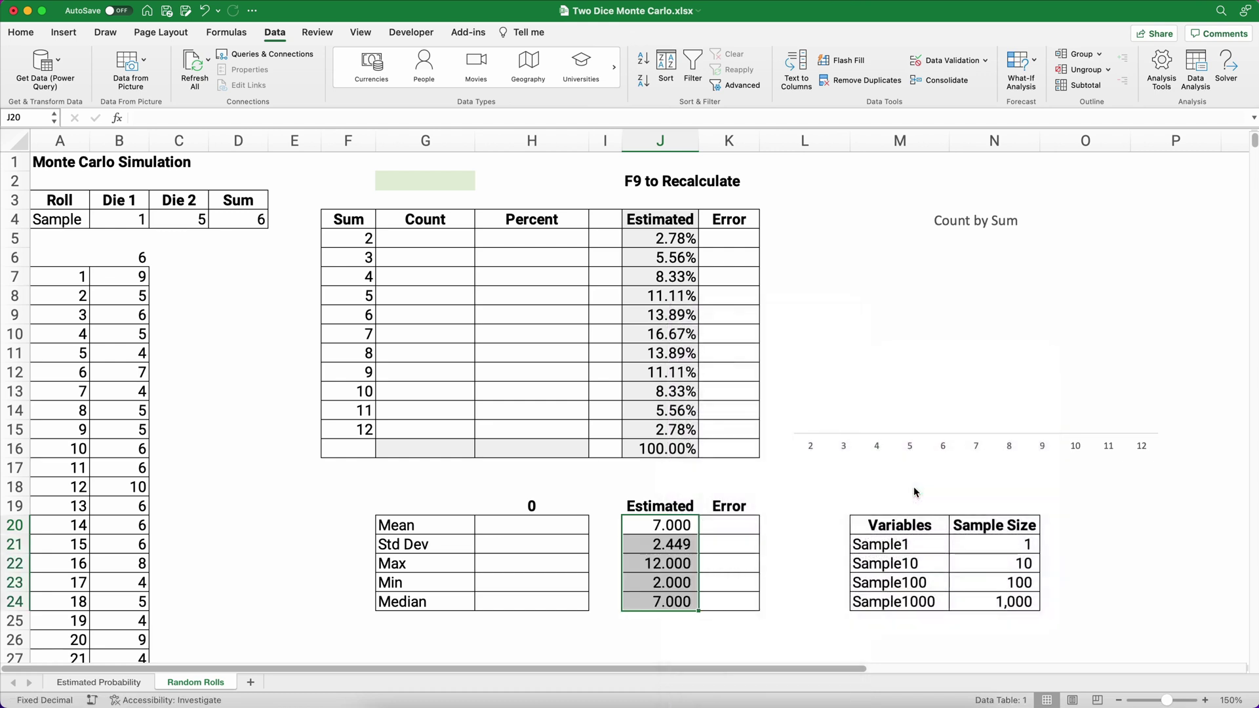
click(237, 488)
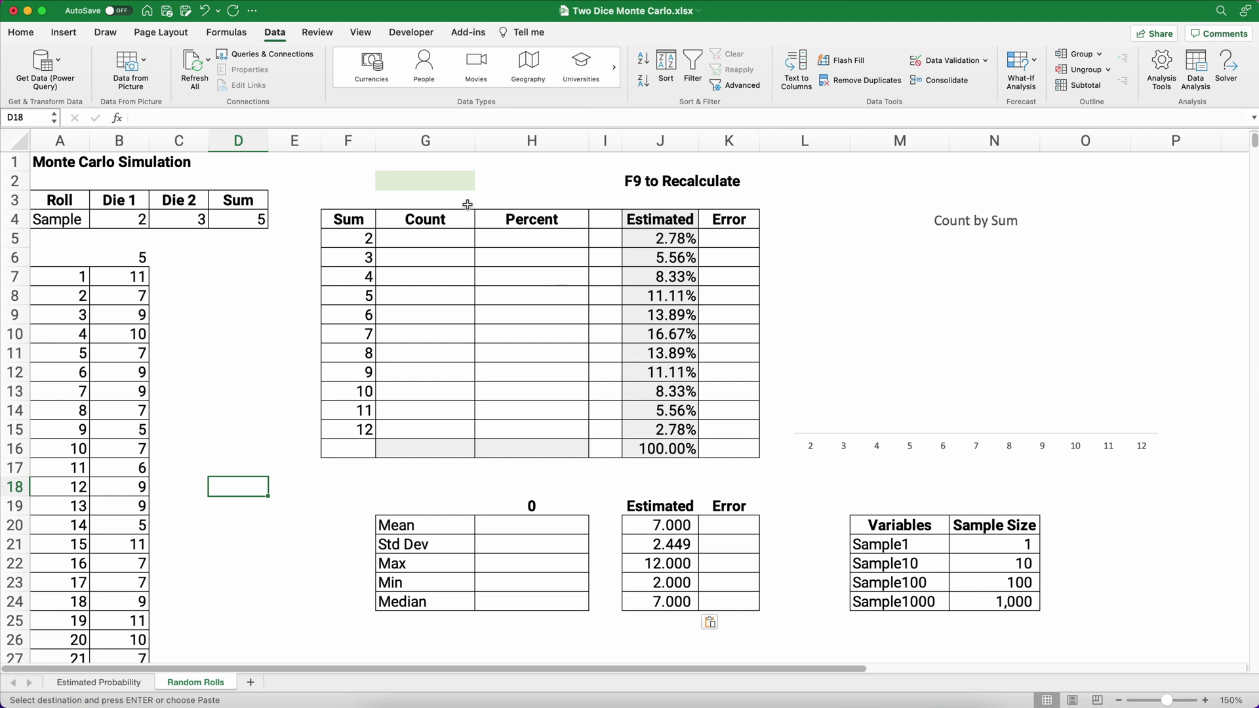
click(427, 187)
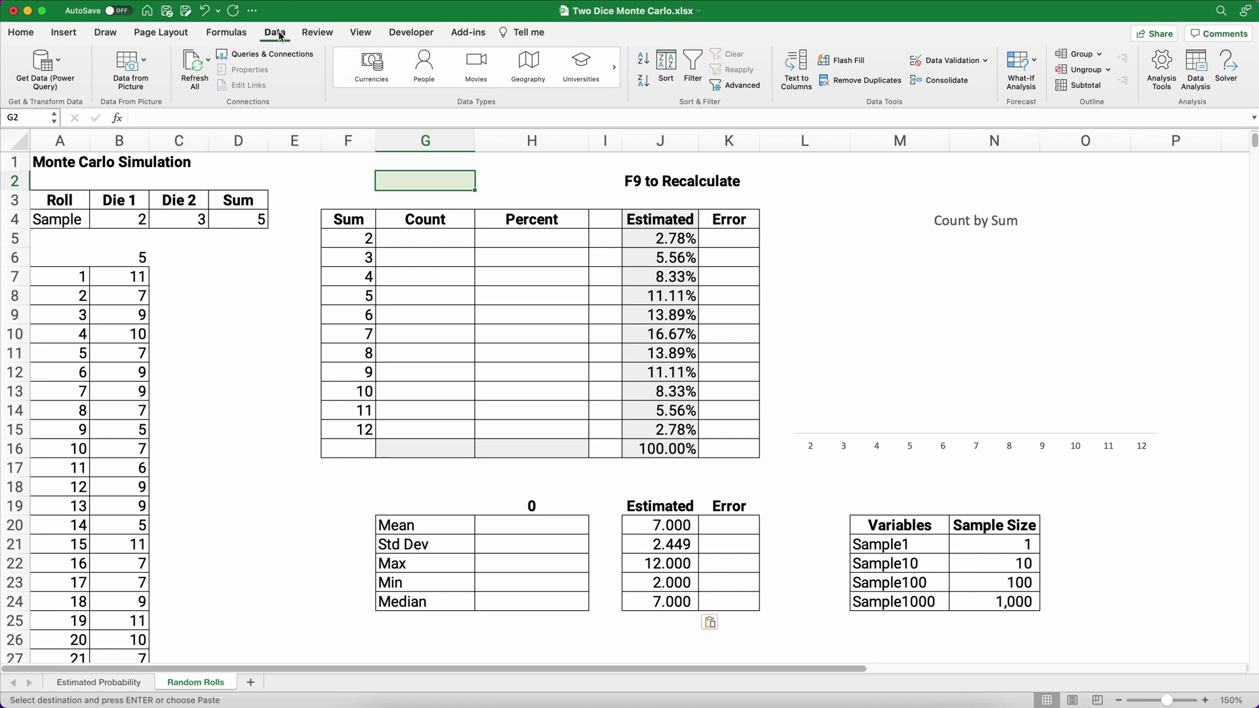
Add a List data validation to G2 sourced from the Variables names M21:M24
click(985, 60)
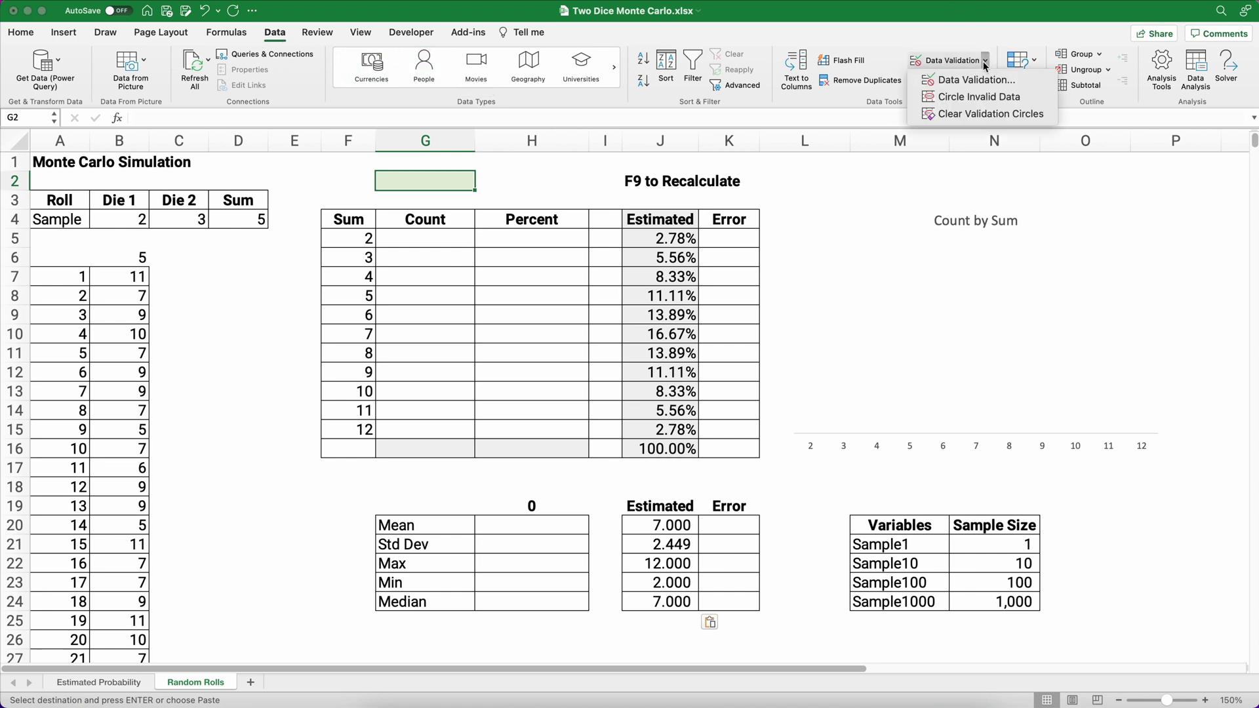
click(976, 81)
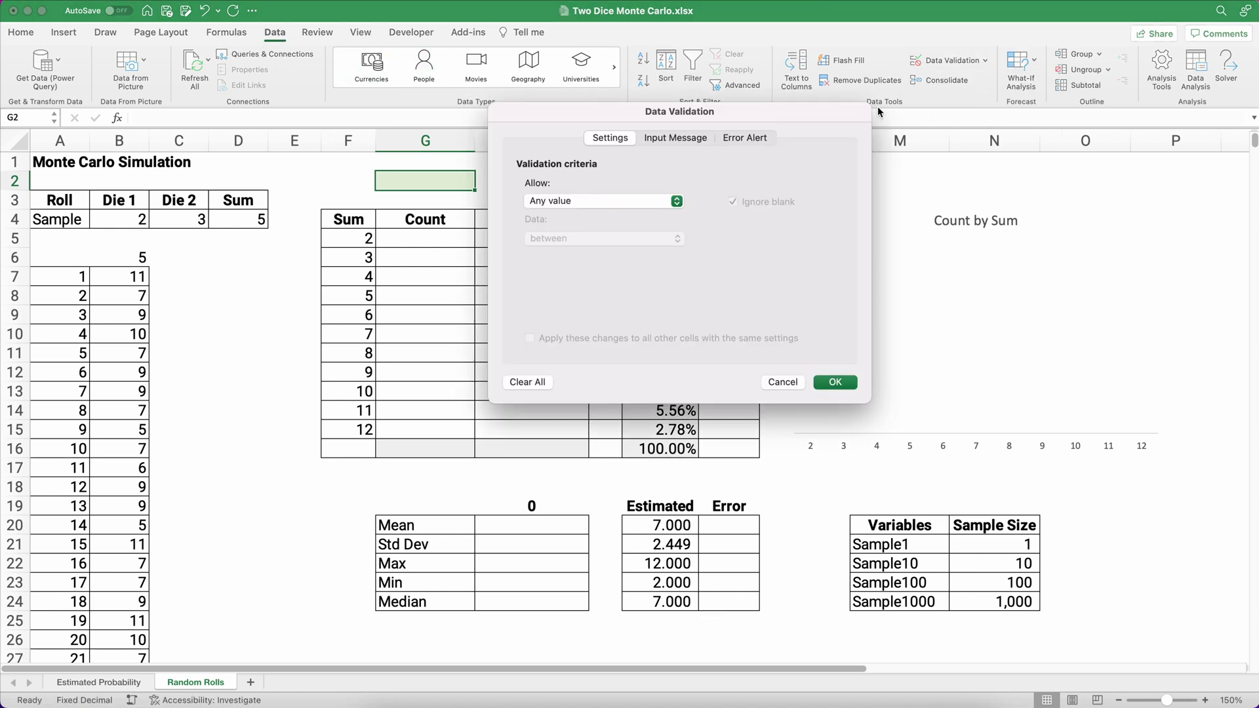
click(592, 202)
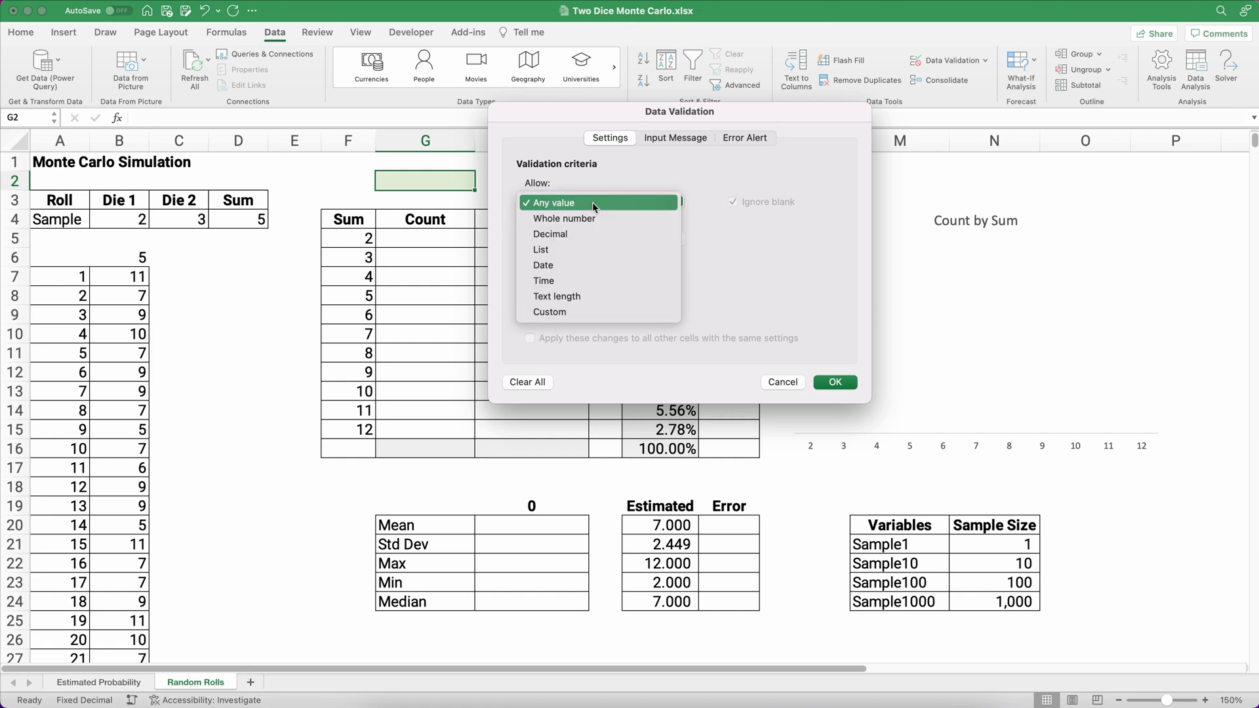
click(578, 248)
click(544, 276)
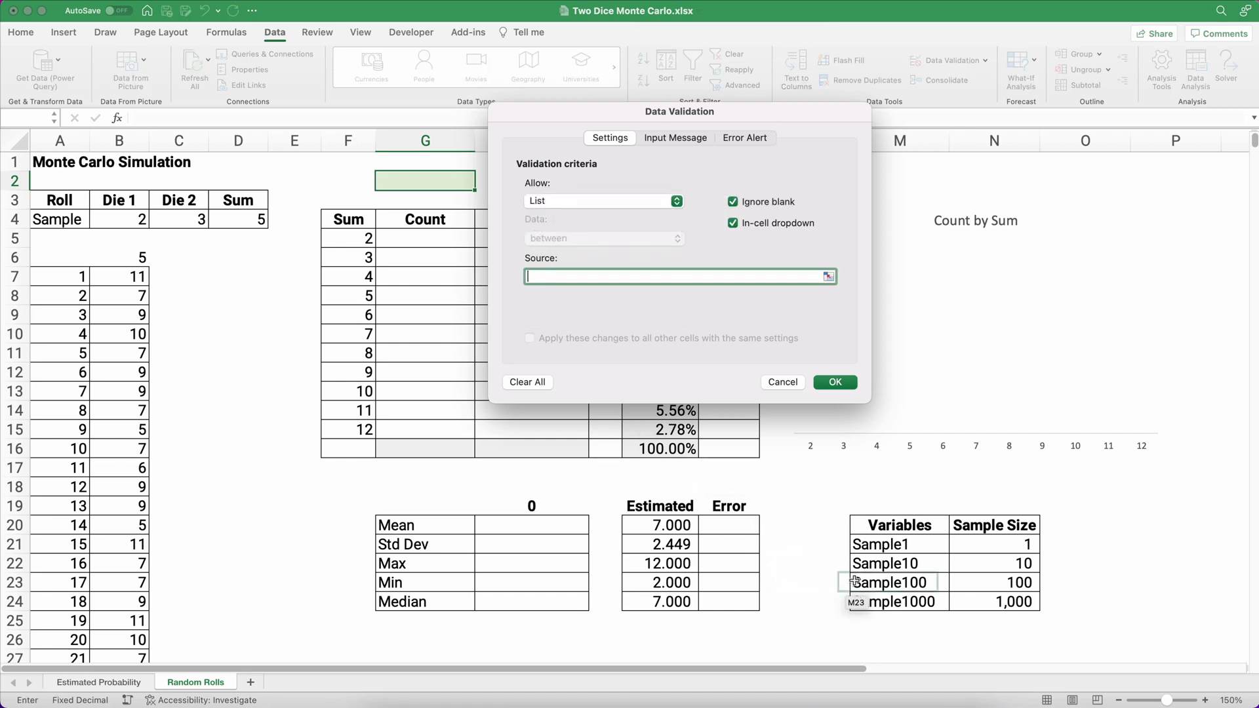
drag(875, 552, 894, 601)
click(836, 383)
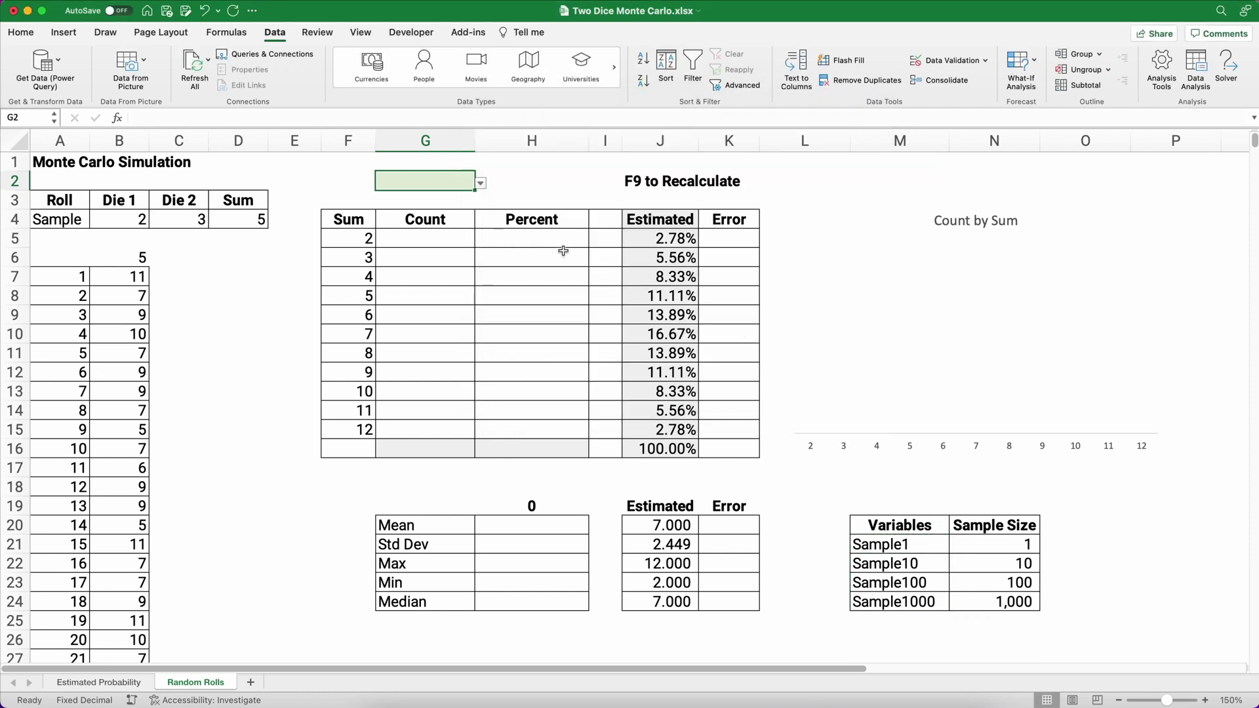
Try Sample1 and Sample10 from G2's dropdown, leaving it set to Sample1000
click(480, 183)
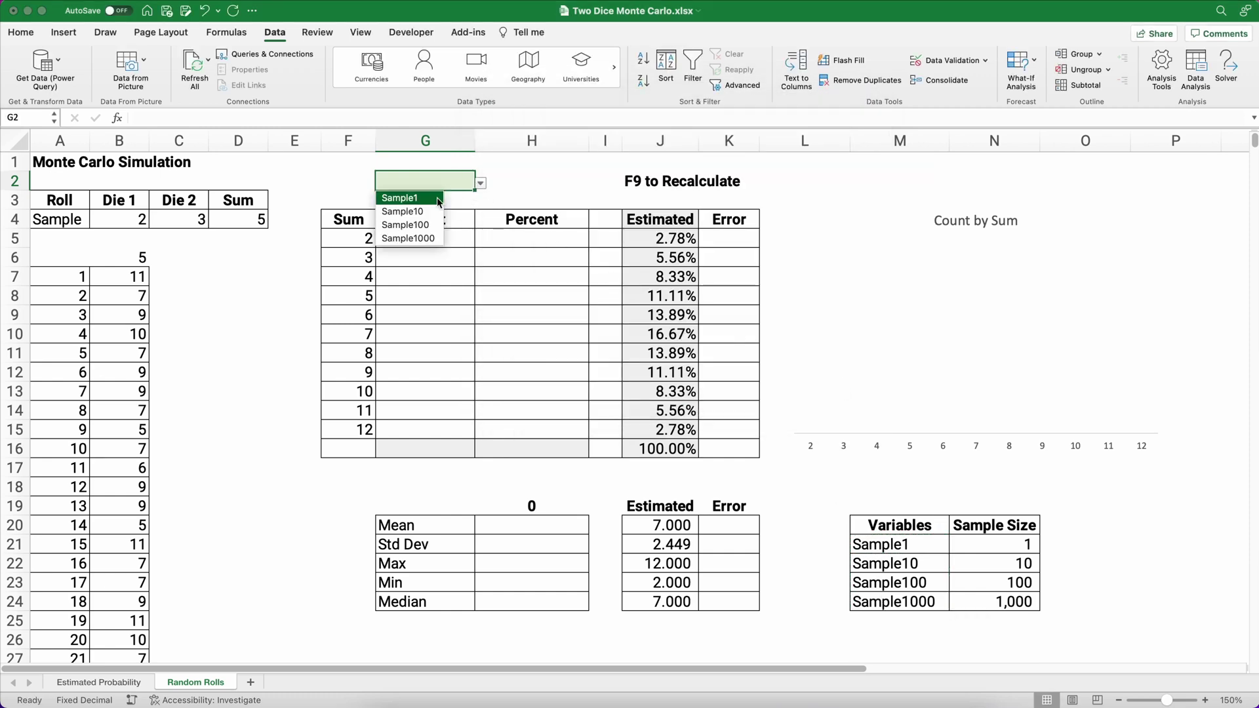
click(439, 199)
click(479, 182)
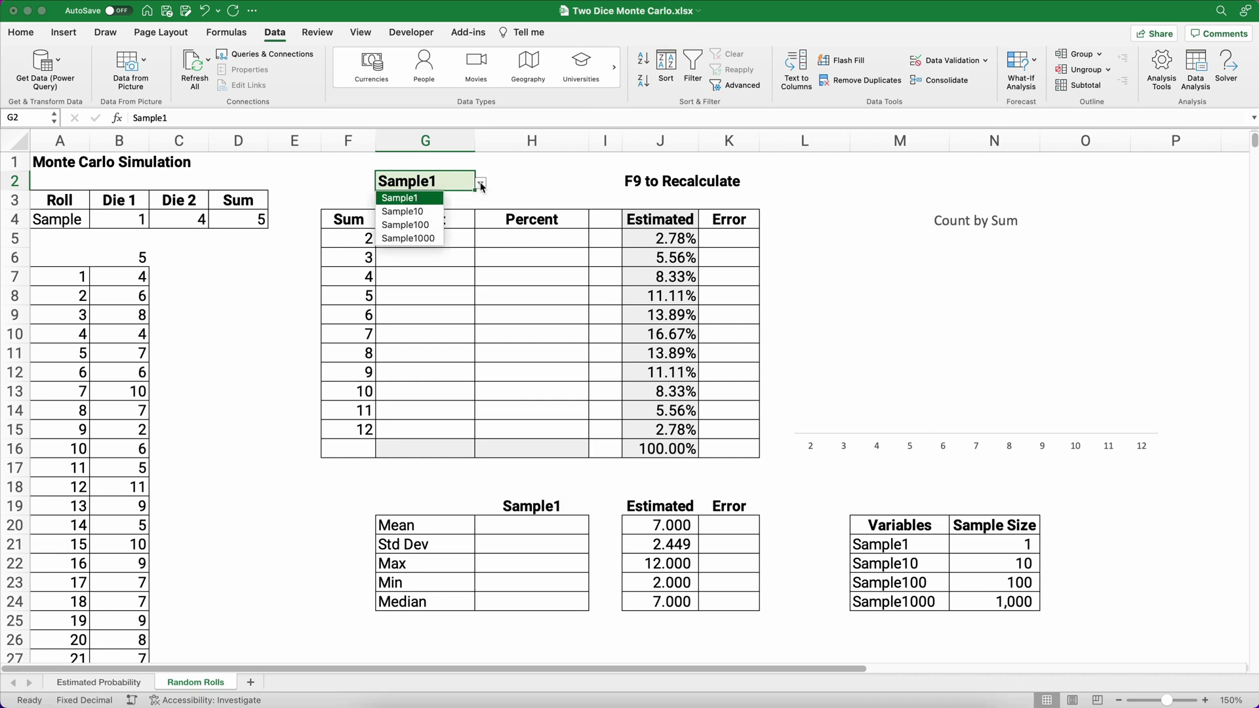
click(429, 215)
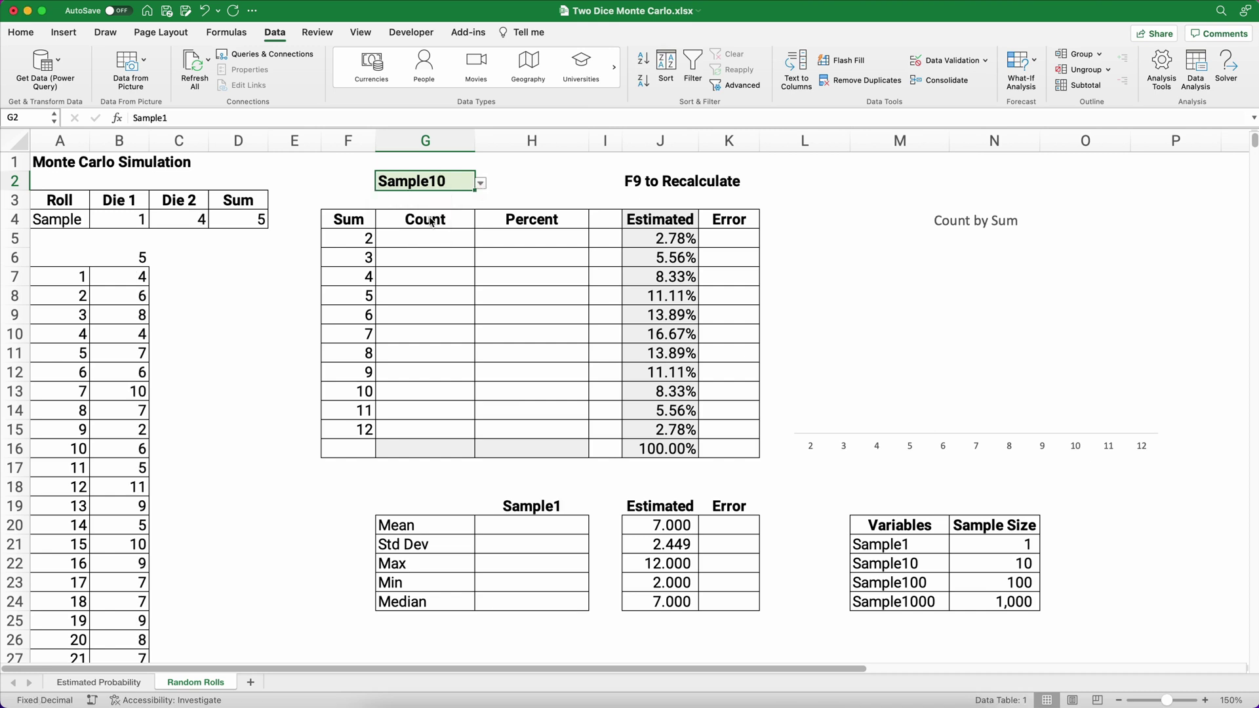
click(480, 183)
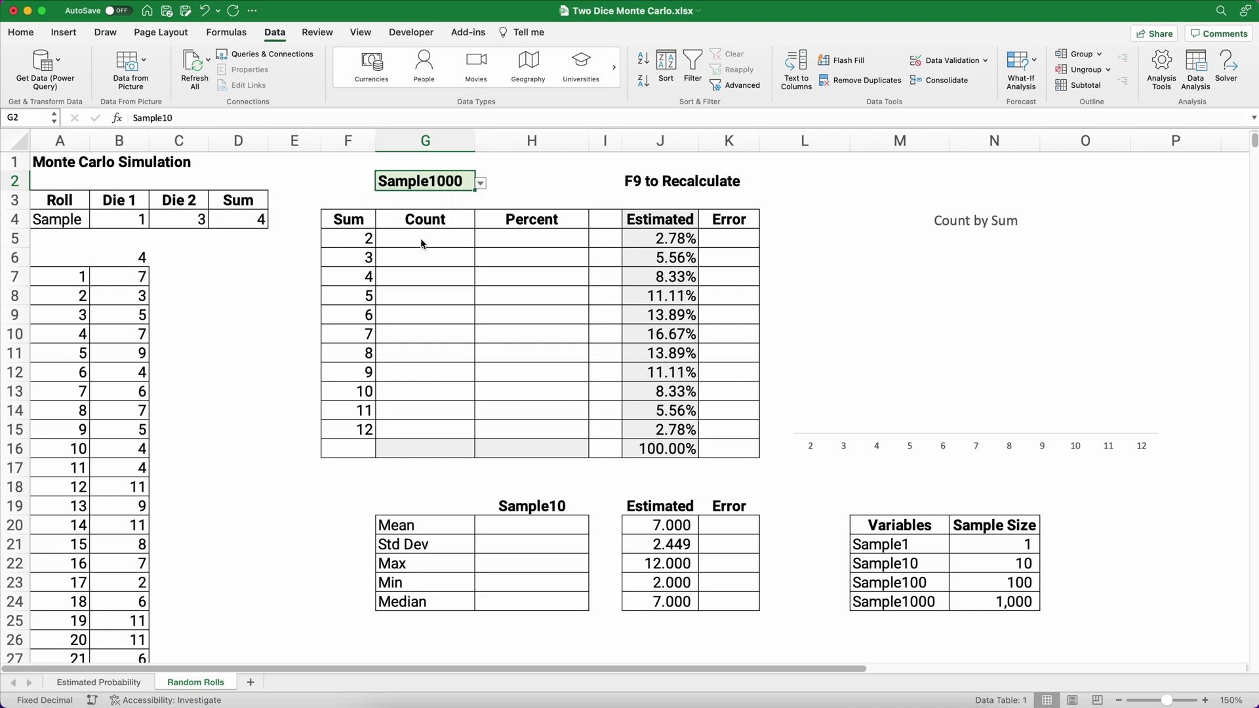
click(274, 261)
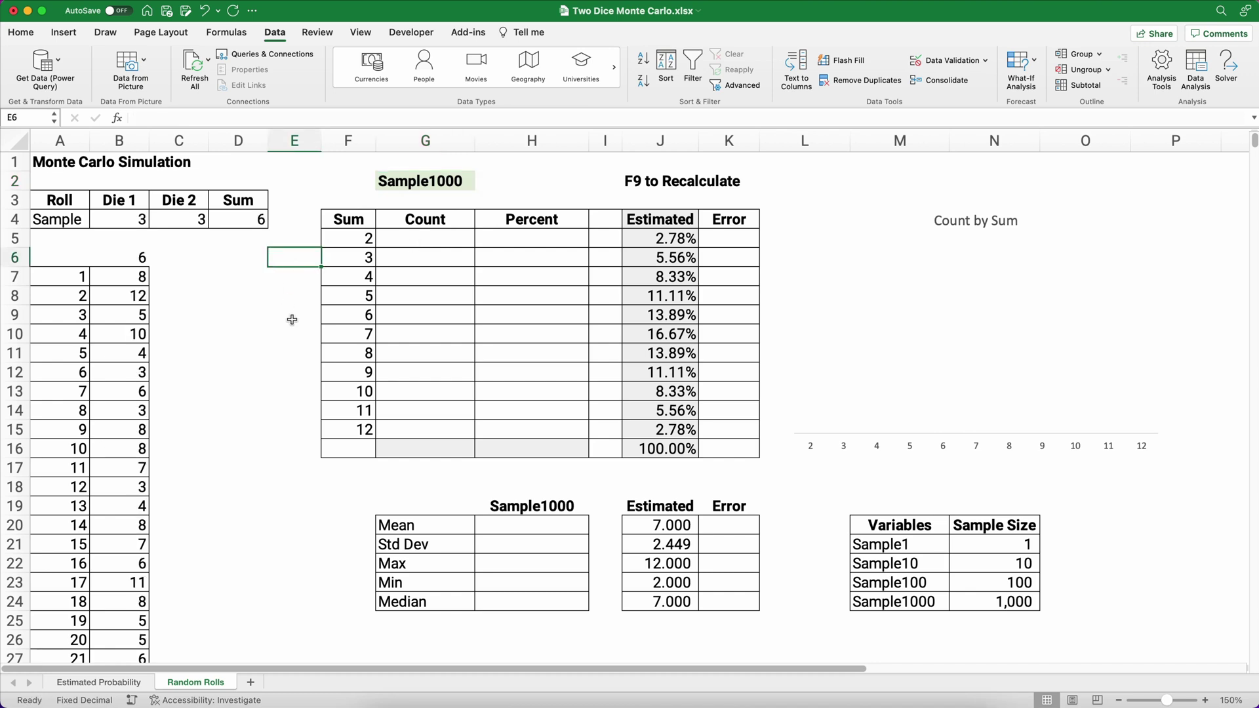
Inspect the existing Sample100 and Sample1000 named ranges of rolls
click(409, 237)
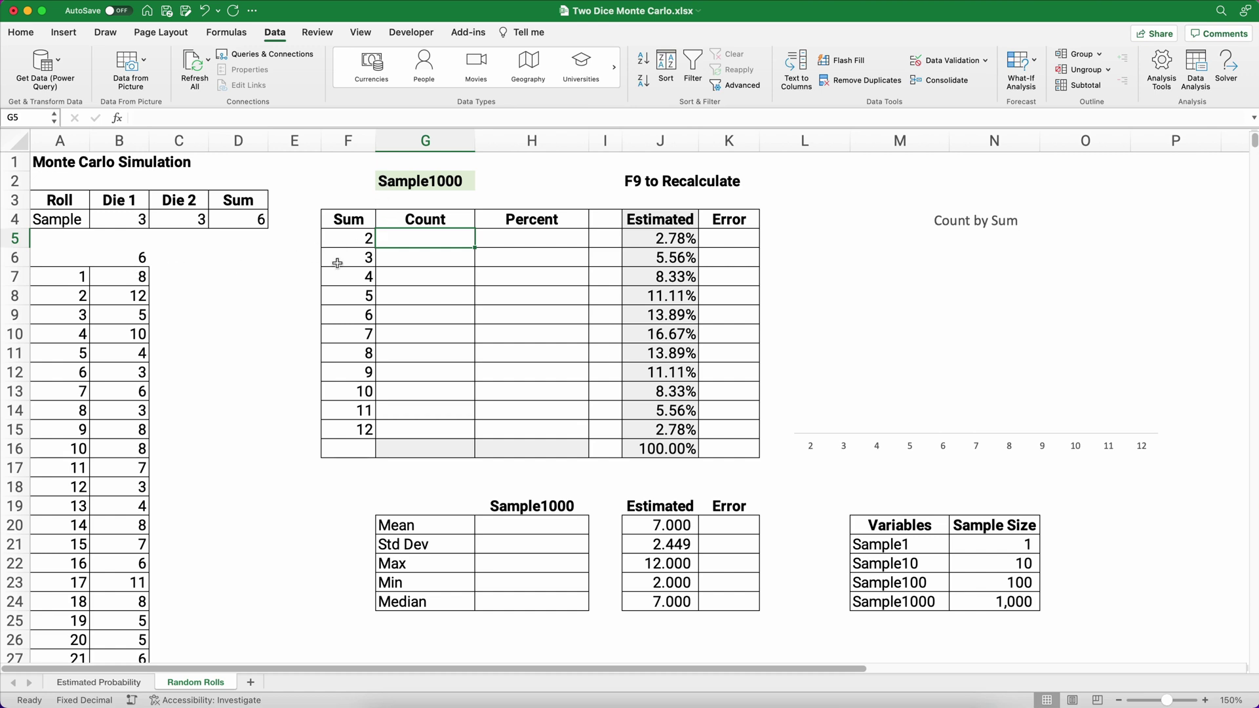
click(53, 124)
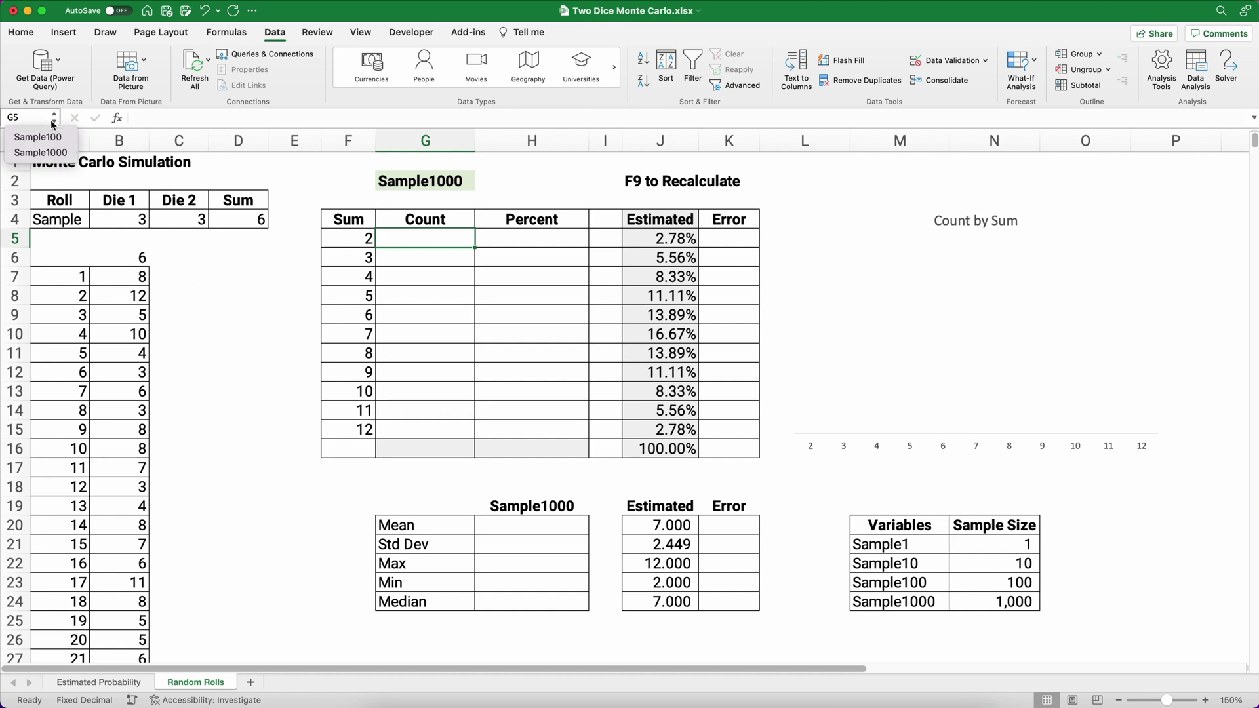
click(53, 137)
scroll(245, 444, down, 12)
scroll(214, 477, down, 15)
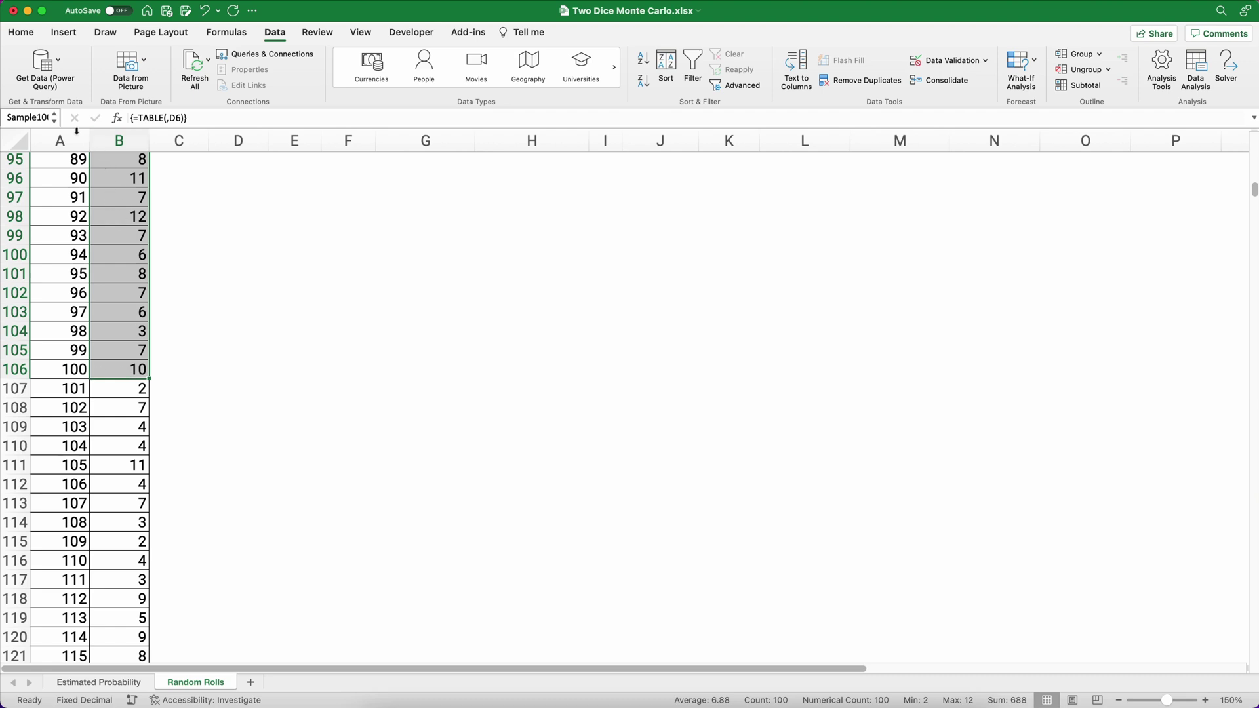
click(53, 122)
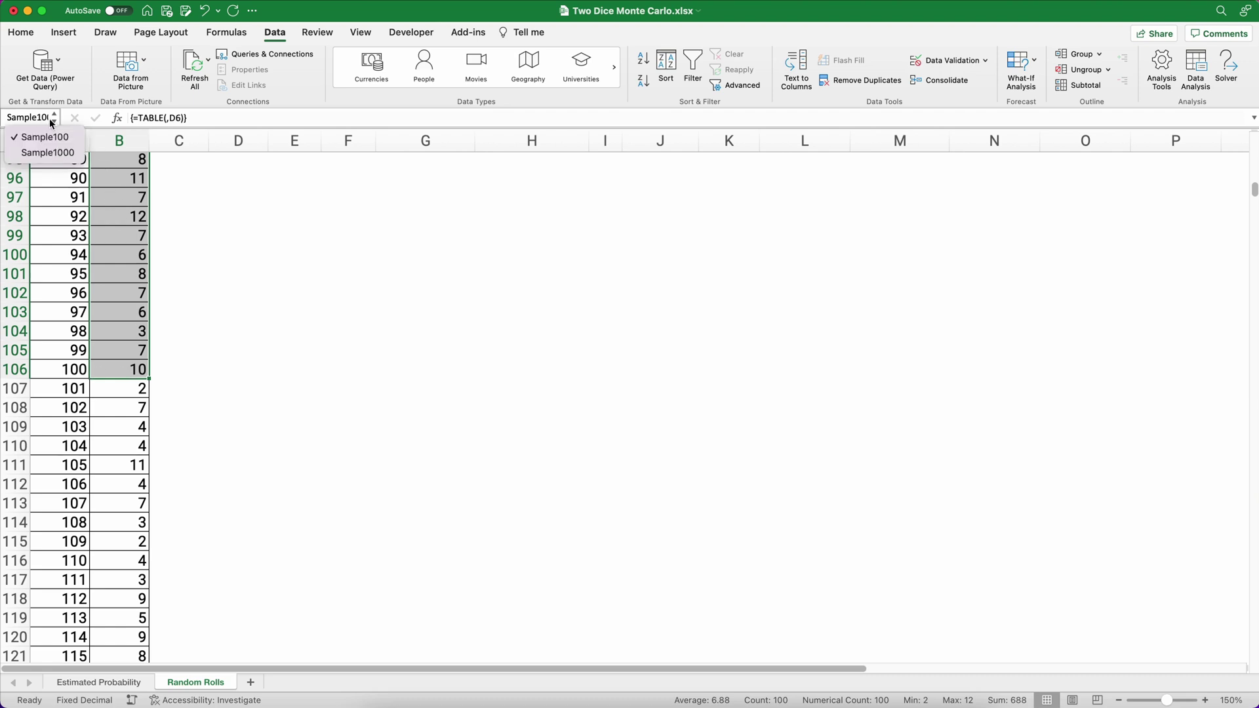
click(56, 158)
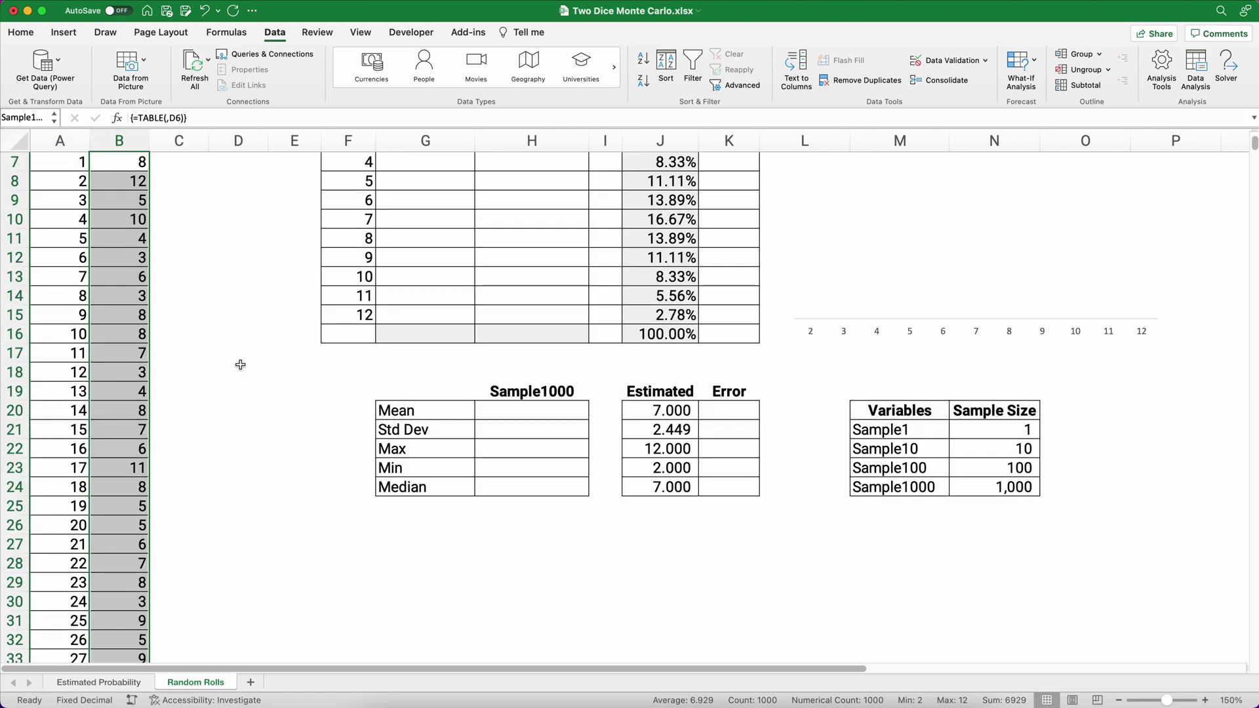
scroll(198, 429, down, 20)
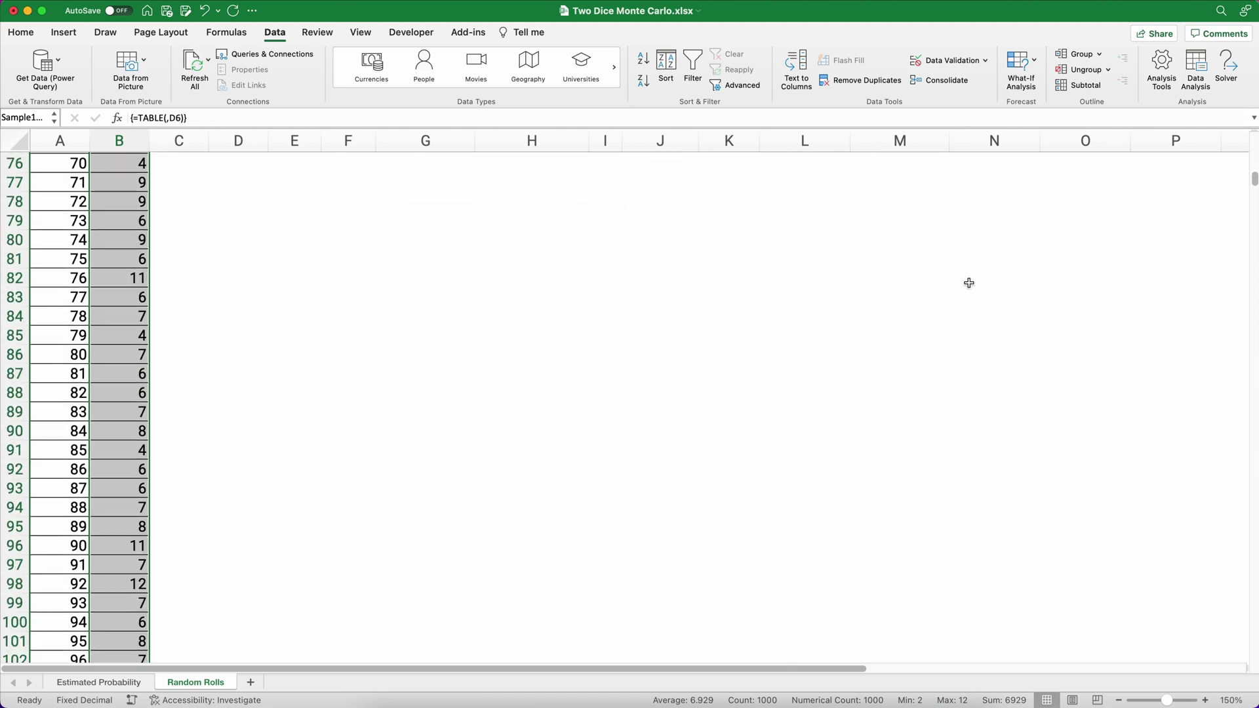
drag(1254, 178, 1208, 664)
Name the first roll result, cell B7, Sample1 via the Name Box
key(cmd+y)
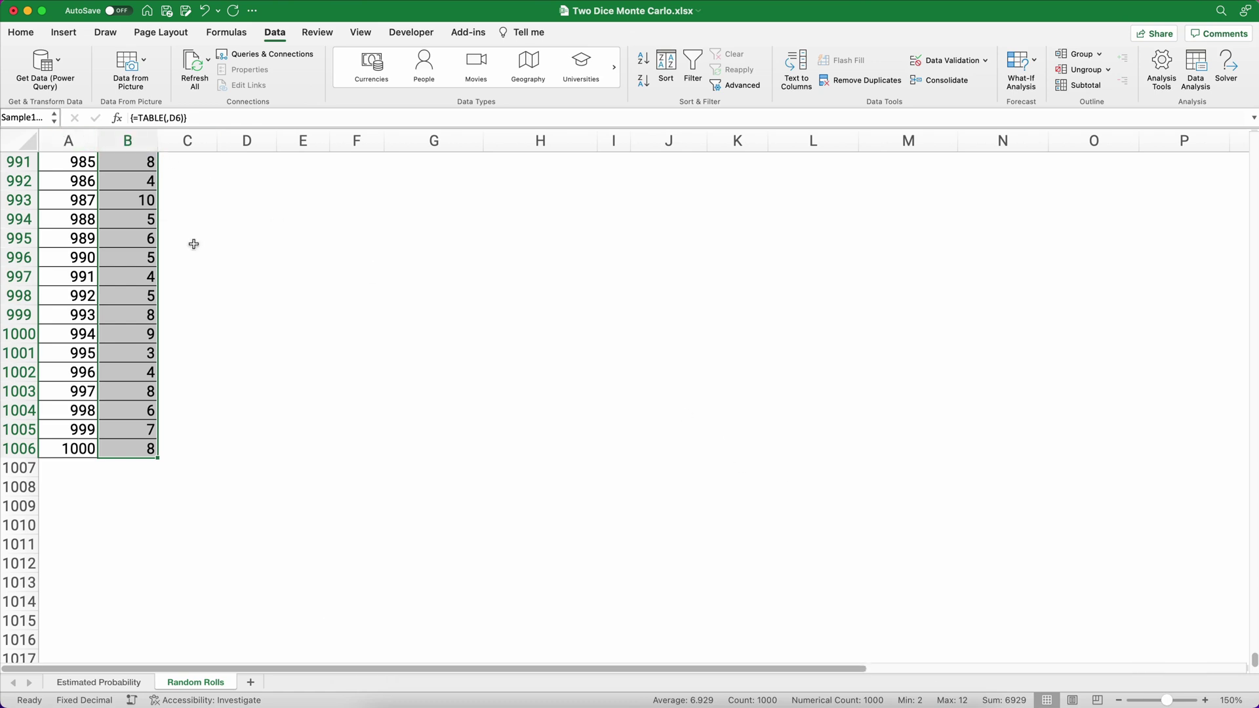
click(653, 466)
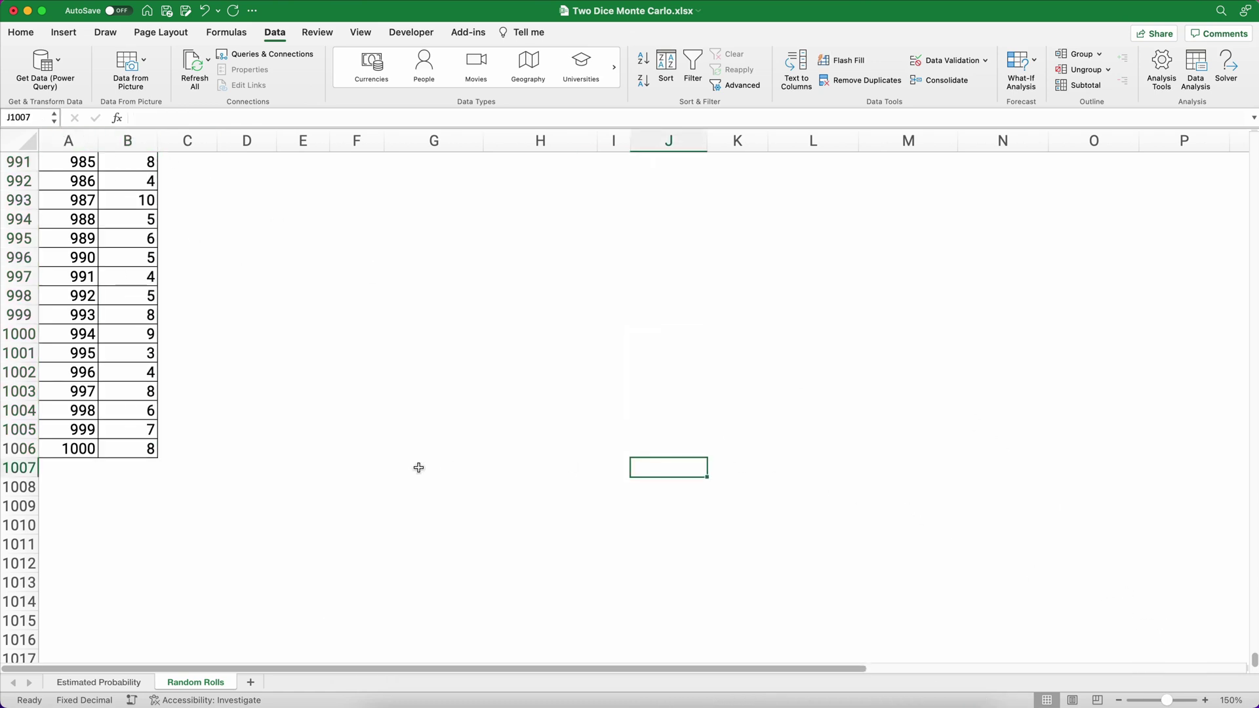
key(super+Up)
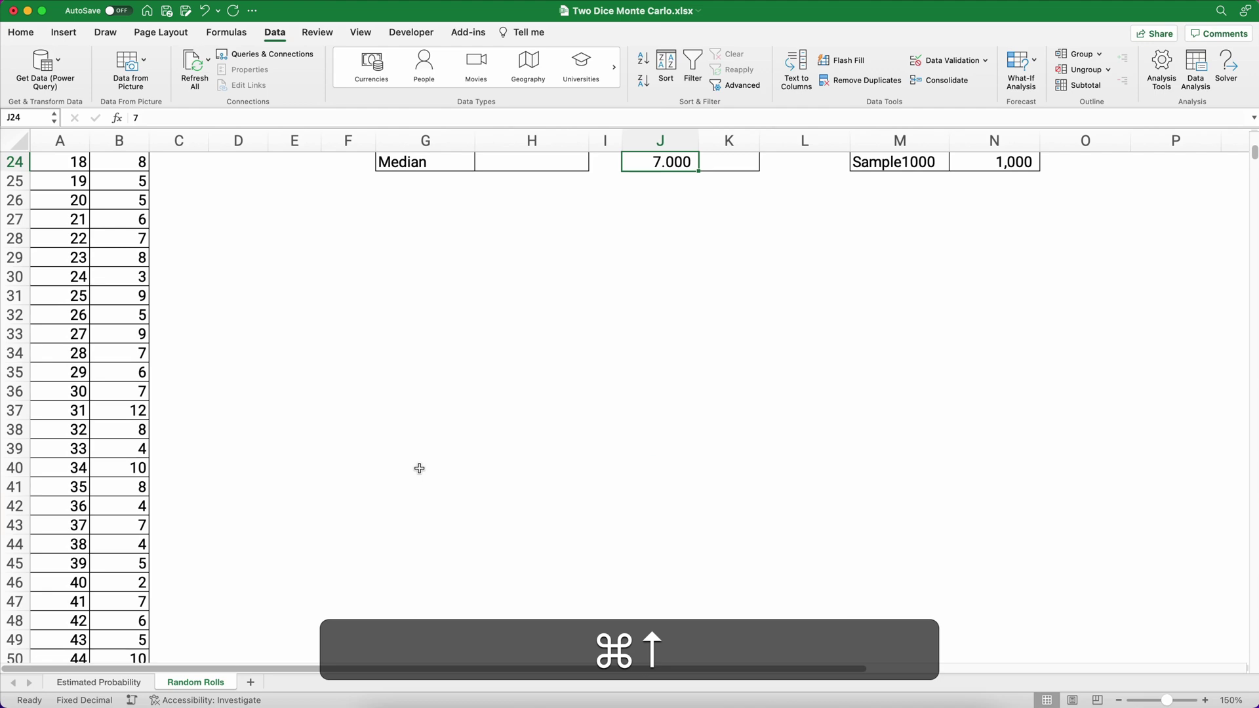
key(super+Up)
key(super+Up)
key(super+Up)
key(super+Up)
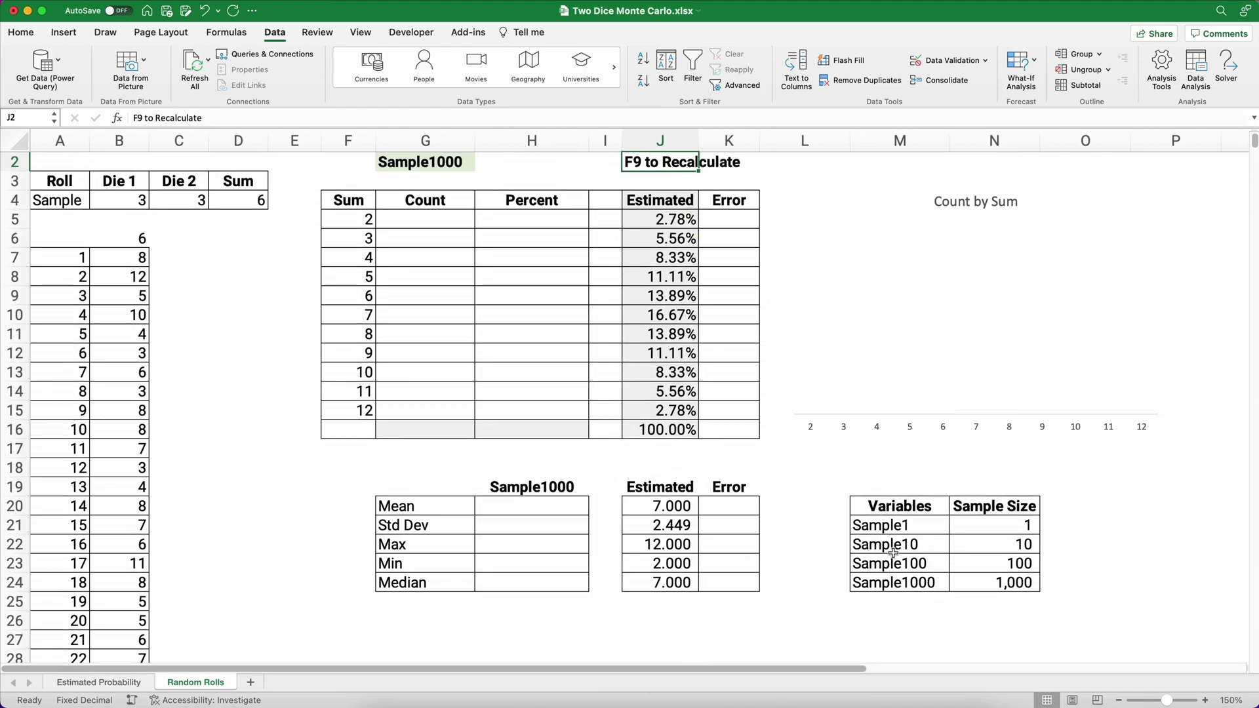
click(129, 257)
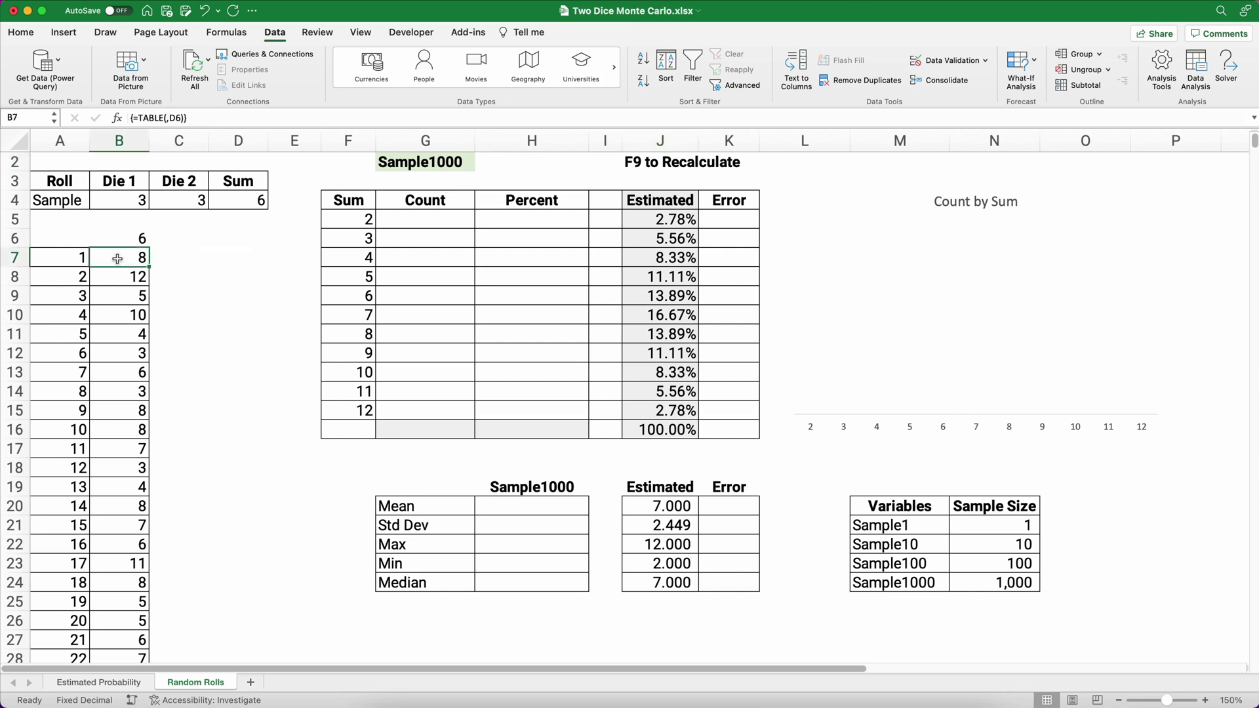
click(34, 122)
text(Sample100)
key(BackSpace)
key(BackSpace)
key(Return)
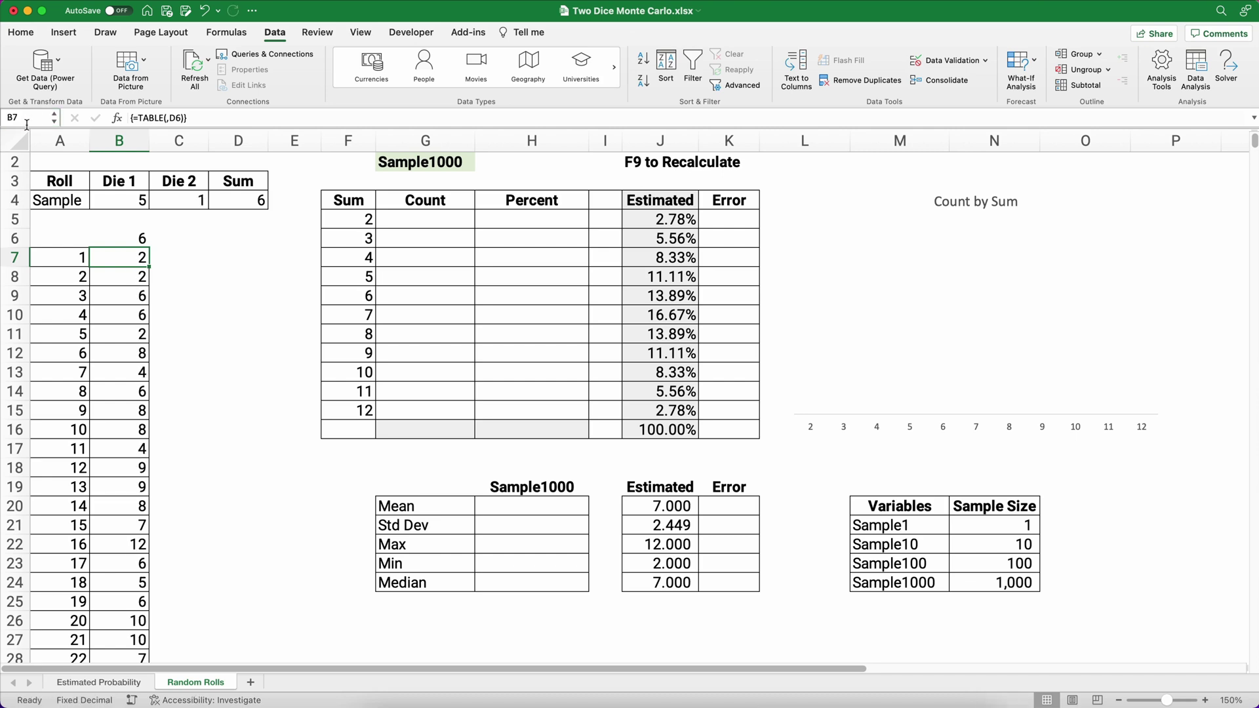
click(53, 118)
Name the first ten rolls, B7:B16, Sample10
click(33, 142)
key(shift+Down)
key(shift+Down)
key(shift+Down)
key(shift+Down)
key(shift+Down)
key(shift+Down)
key(shift+Down)
key(shift+Down)
key(shift+Down)
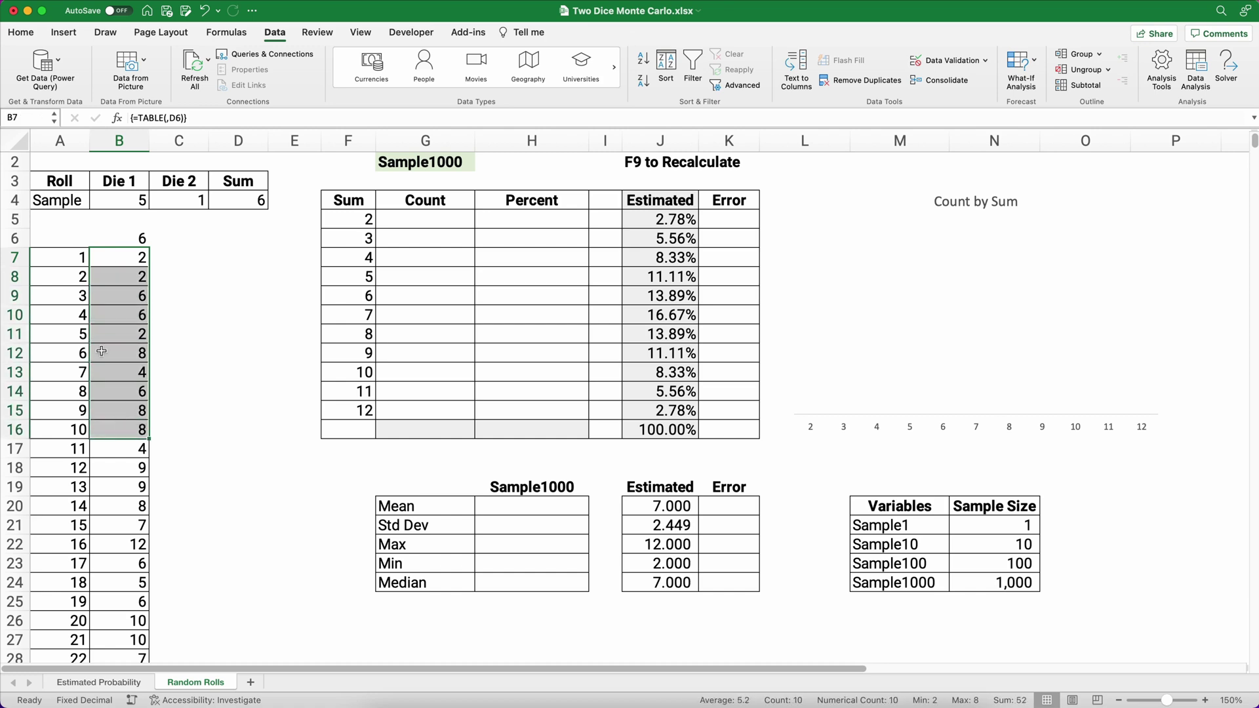
click(22, 117)
text(Sample10)
key(Return)
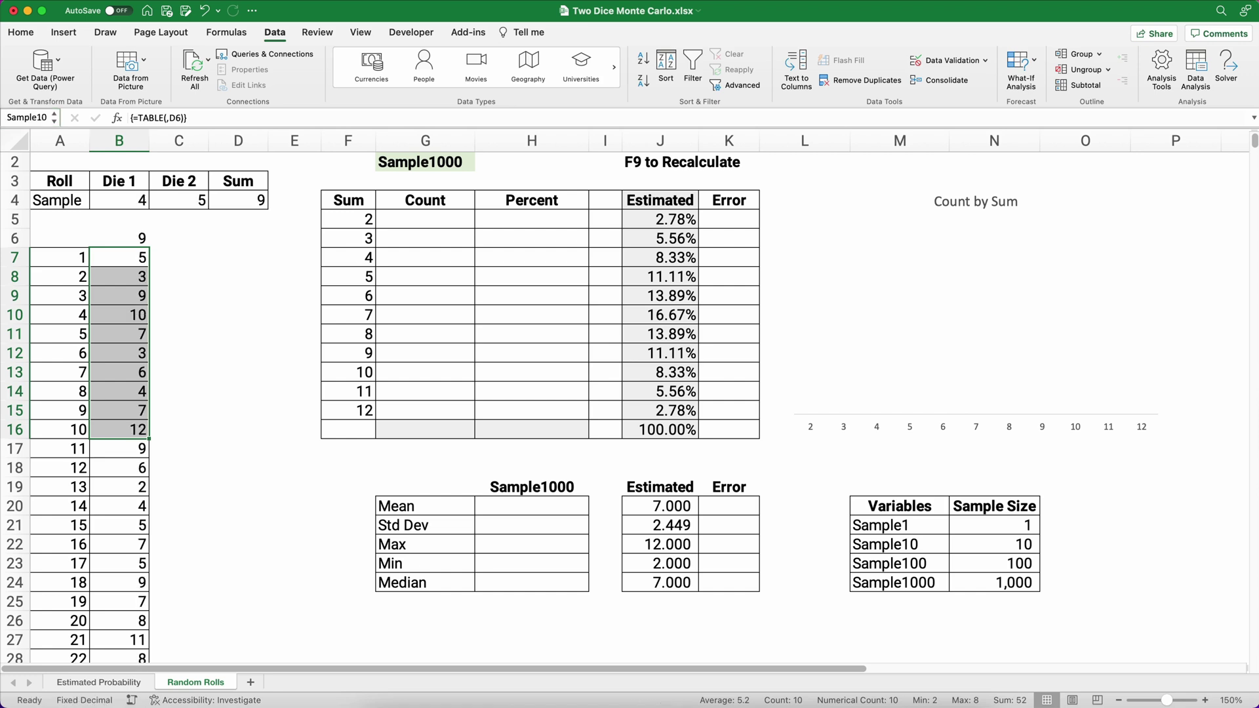
click(55, 118)
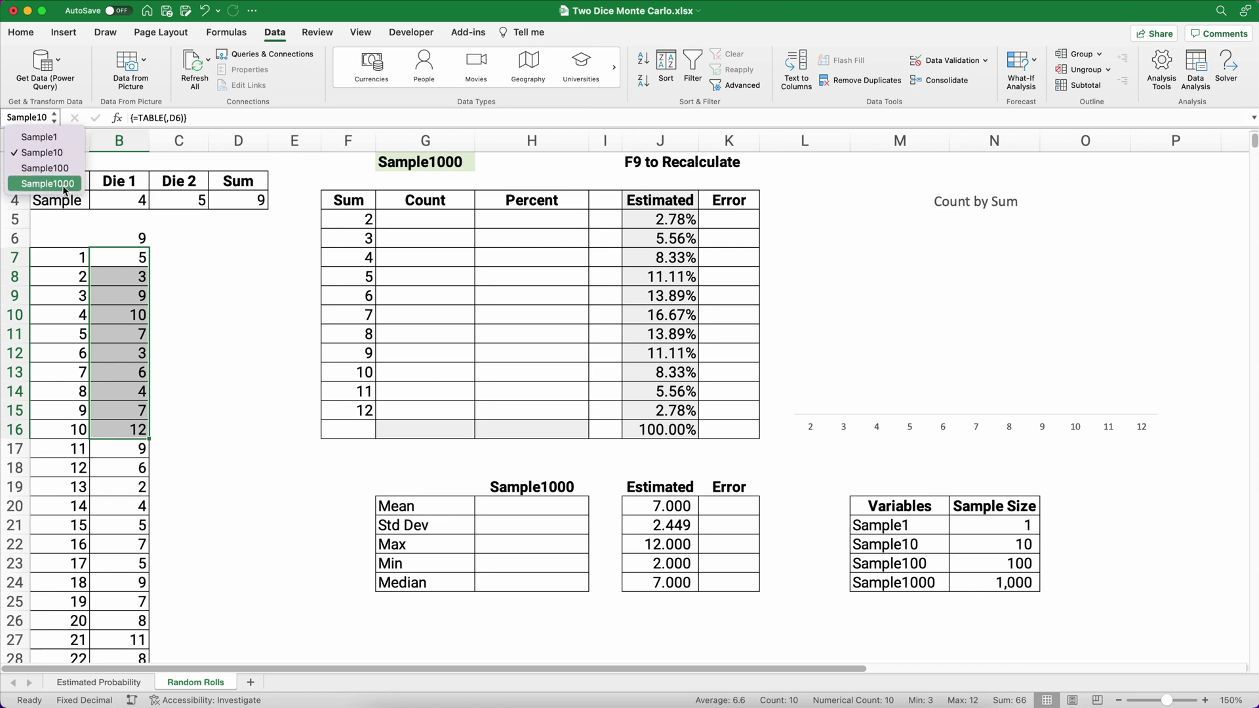
click(214, 265)
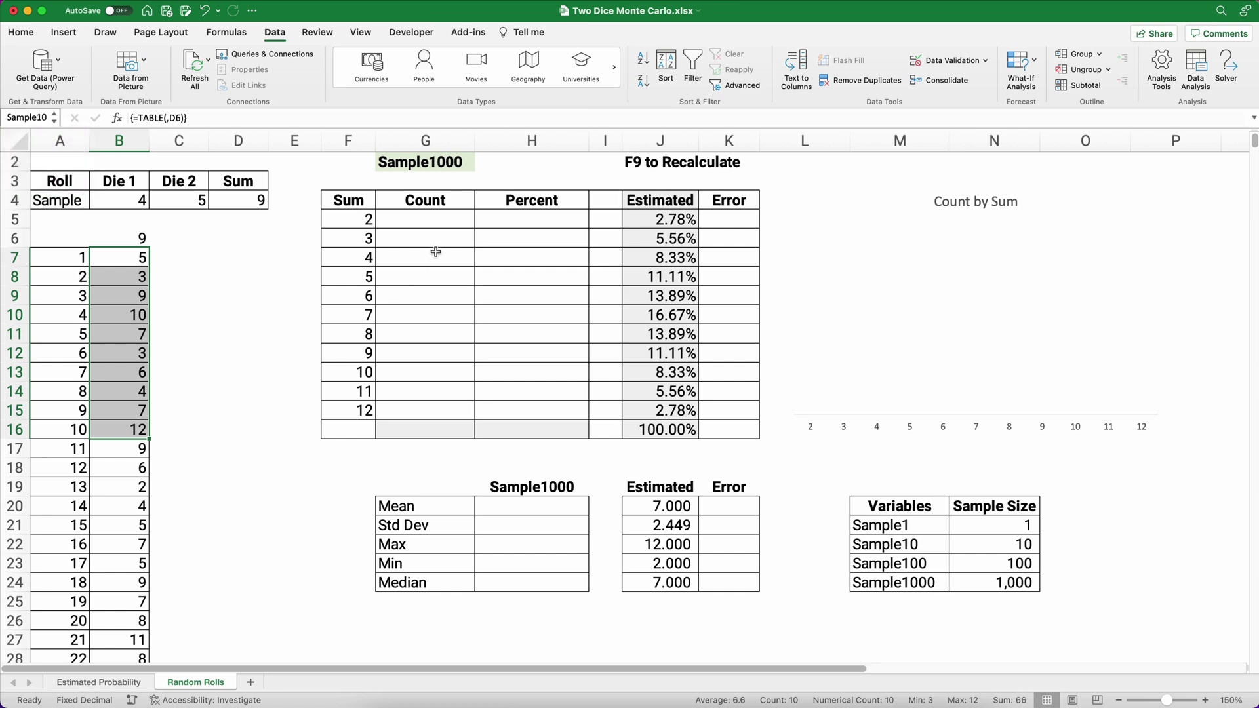
click(433, 219)
click(451, 162)
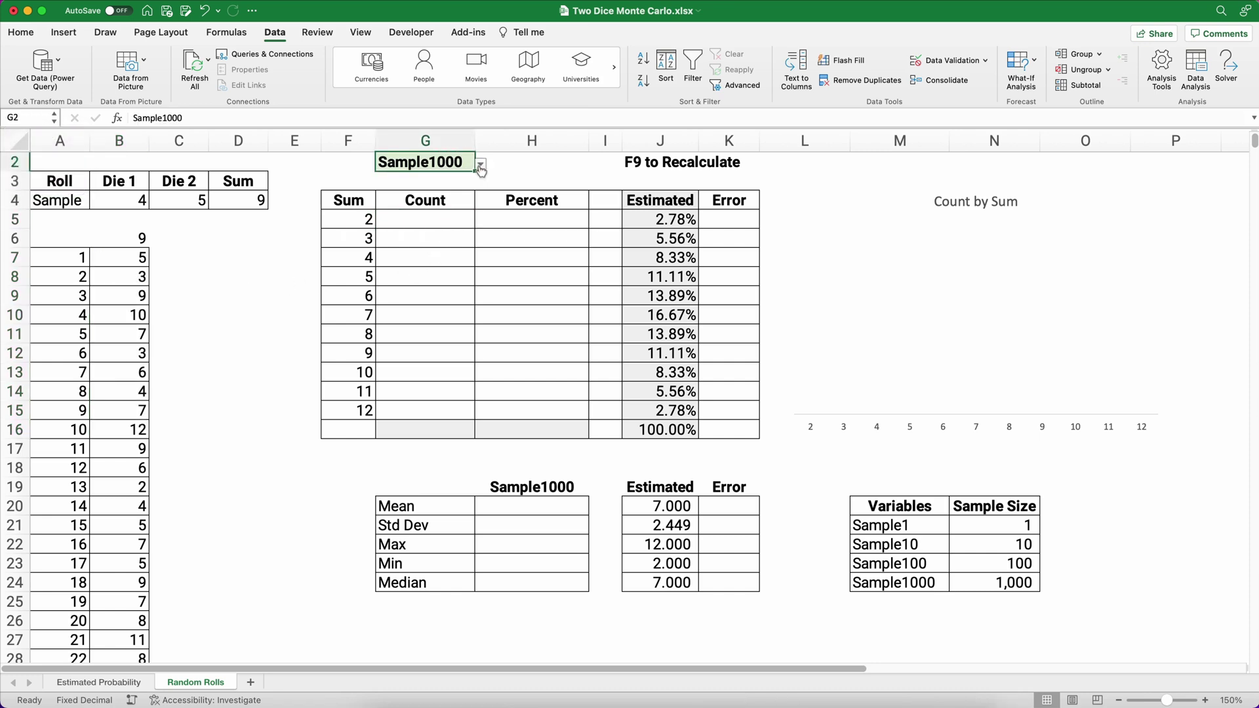
click(480, 165)
click(411, 192)
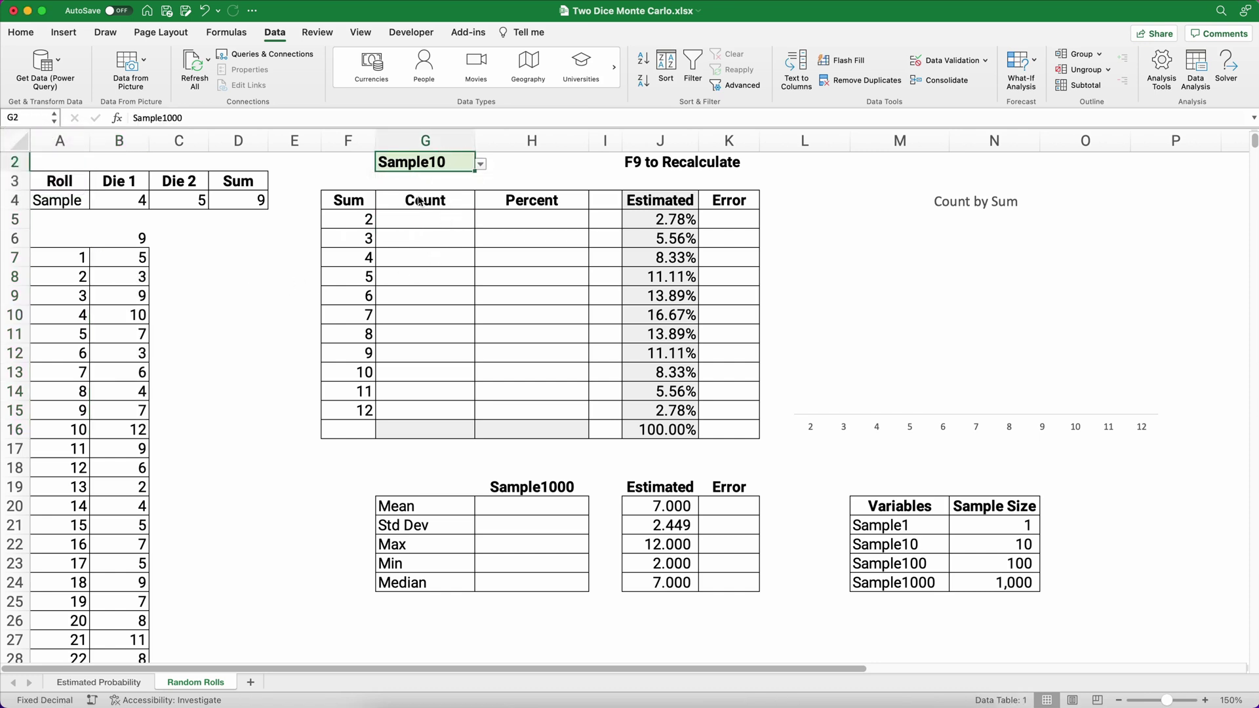
click(480, 164)
click(438, 206)
click(480, 164)
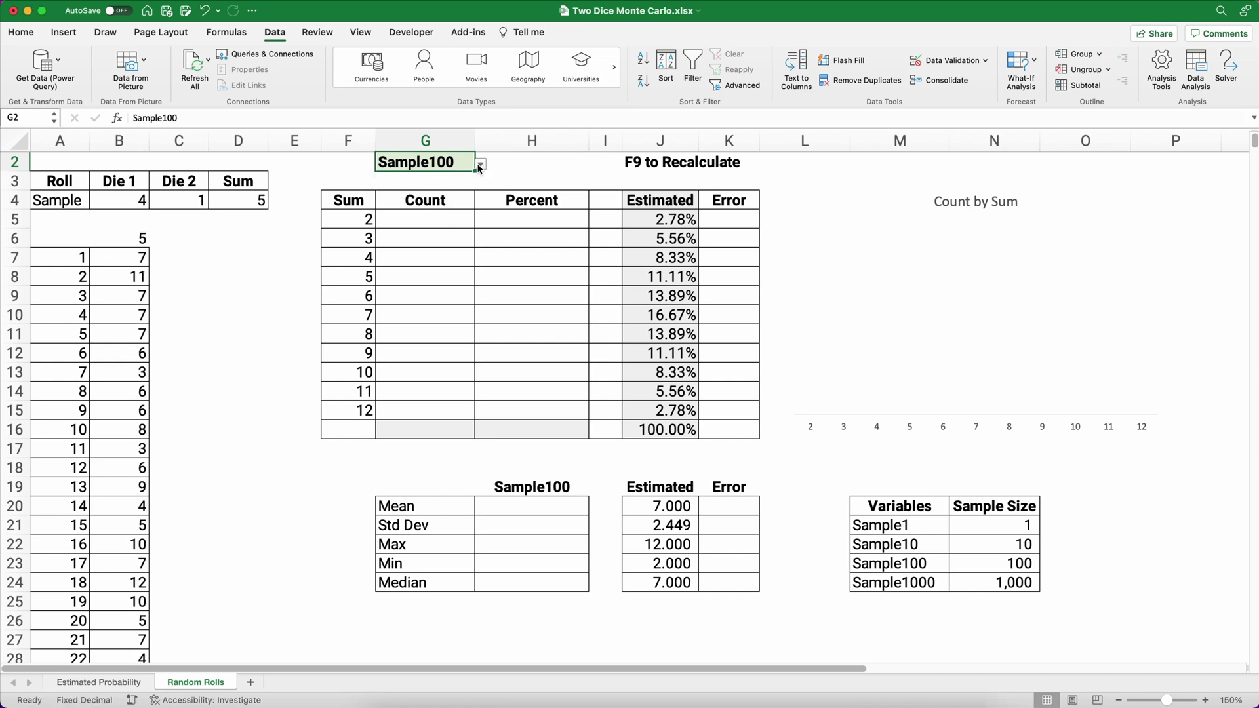
click(426, 222)
click(417, 221)
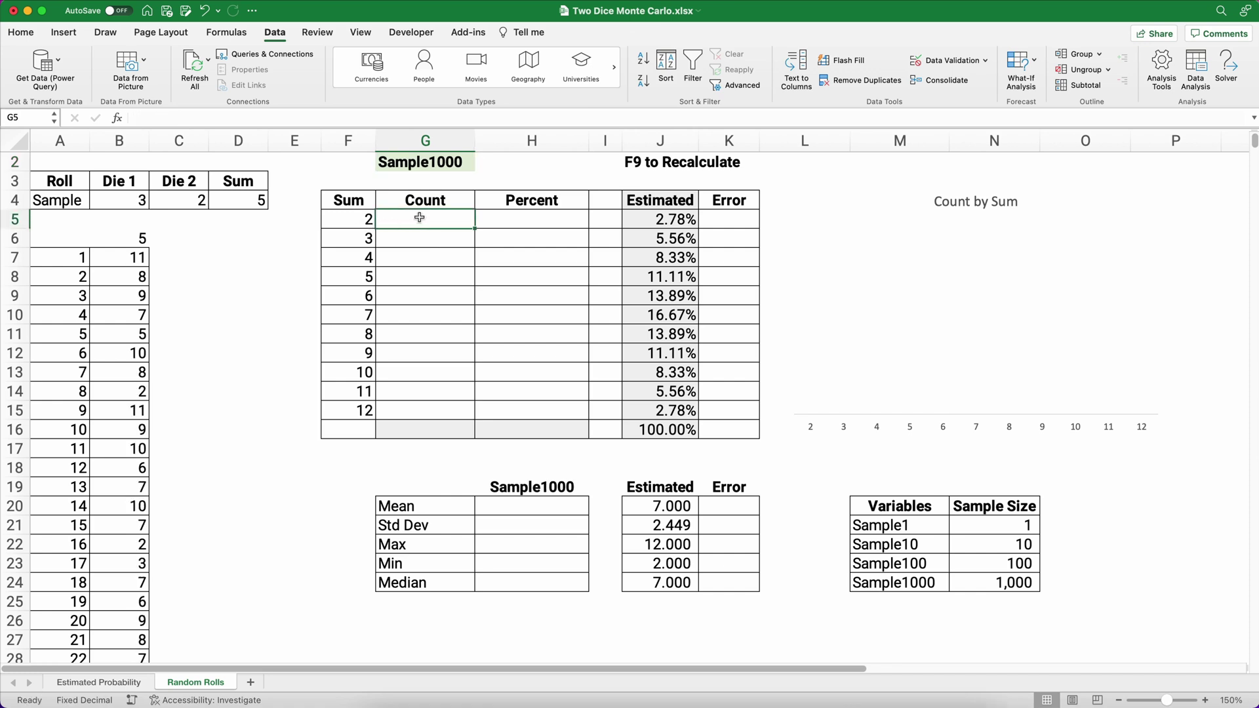
Build =COUNTIFS(Sample1000,F5) in G5 using the Formula Builder
click(117, 119)
double_click(1107, 213)
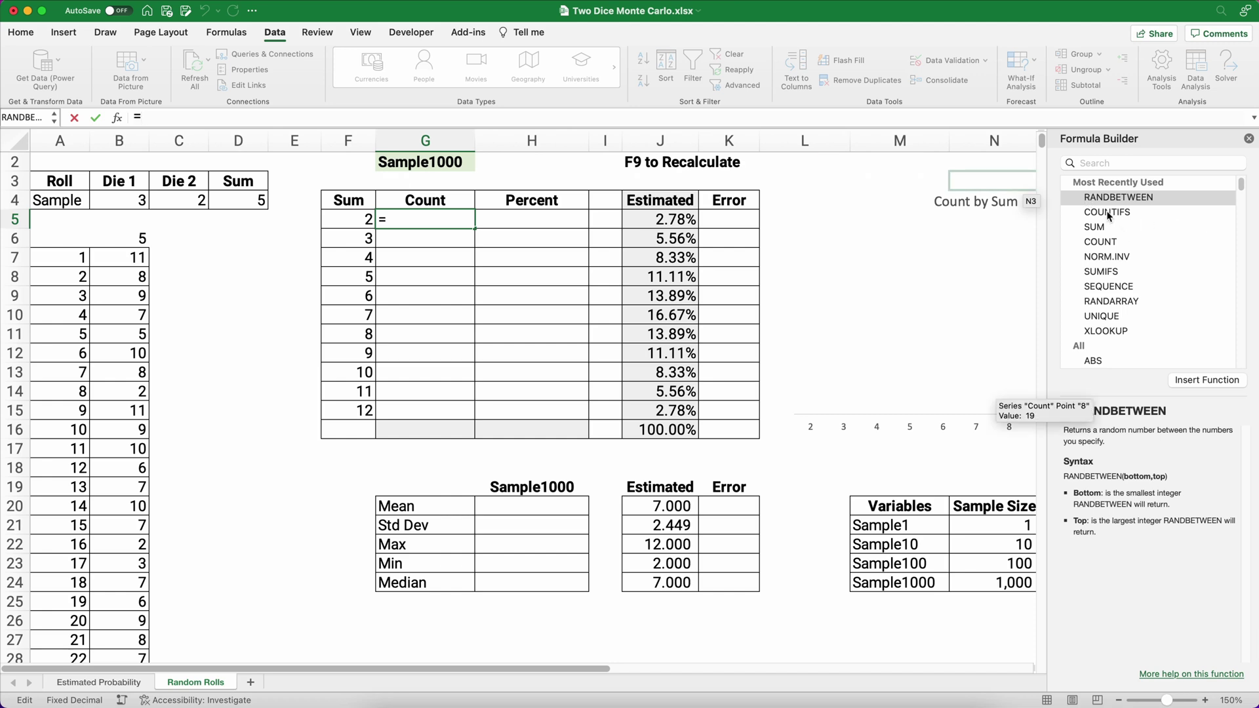
click(1068, 243)
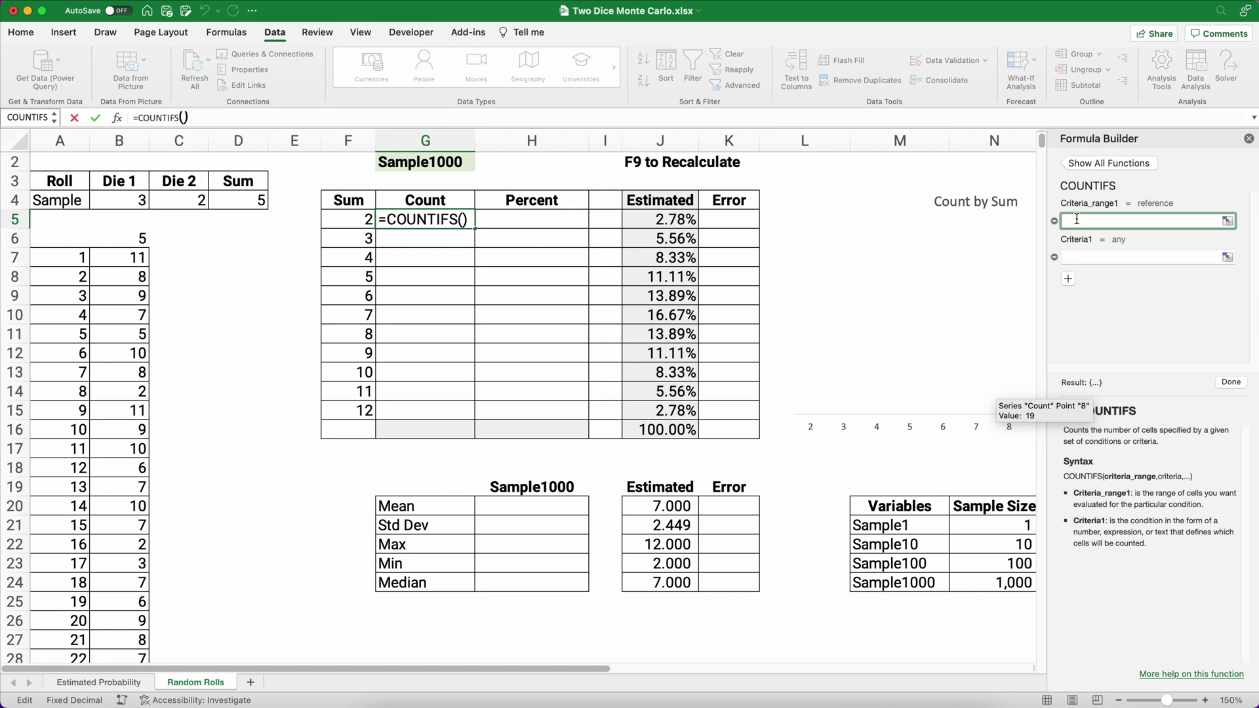
text(sample)
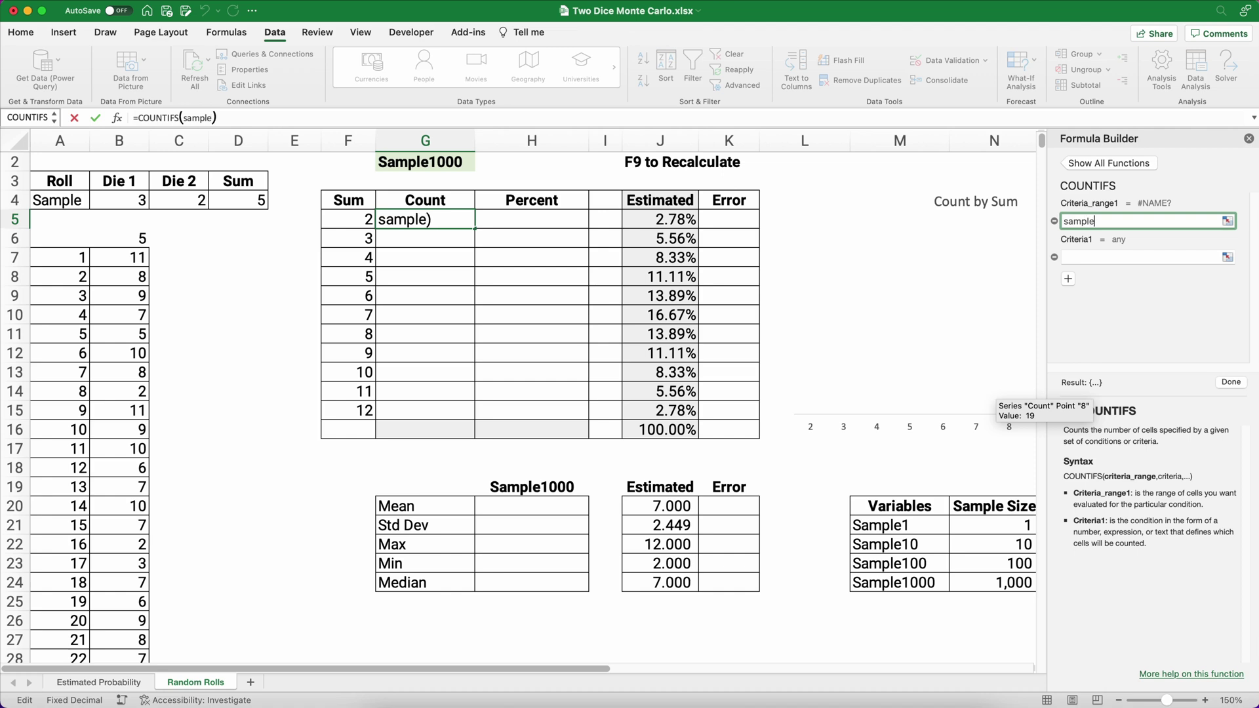
text(1000)
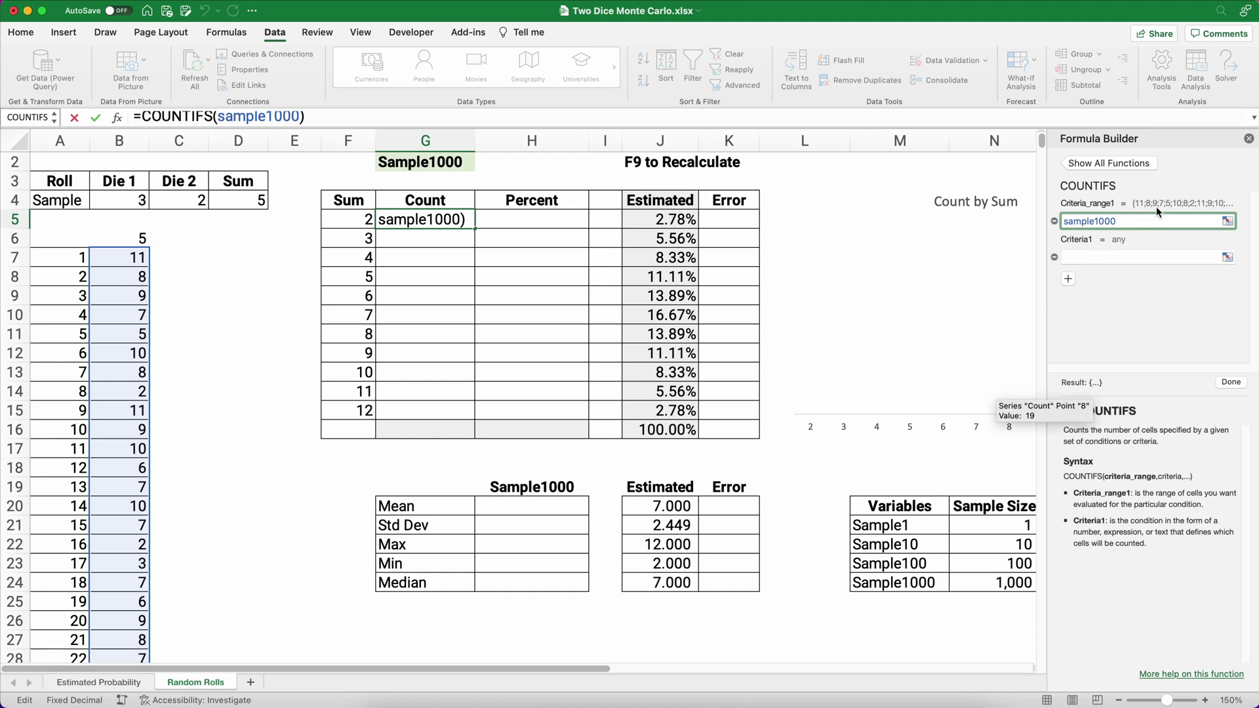
click(1085, 255)
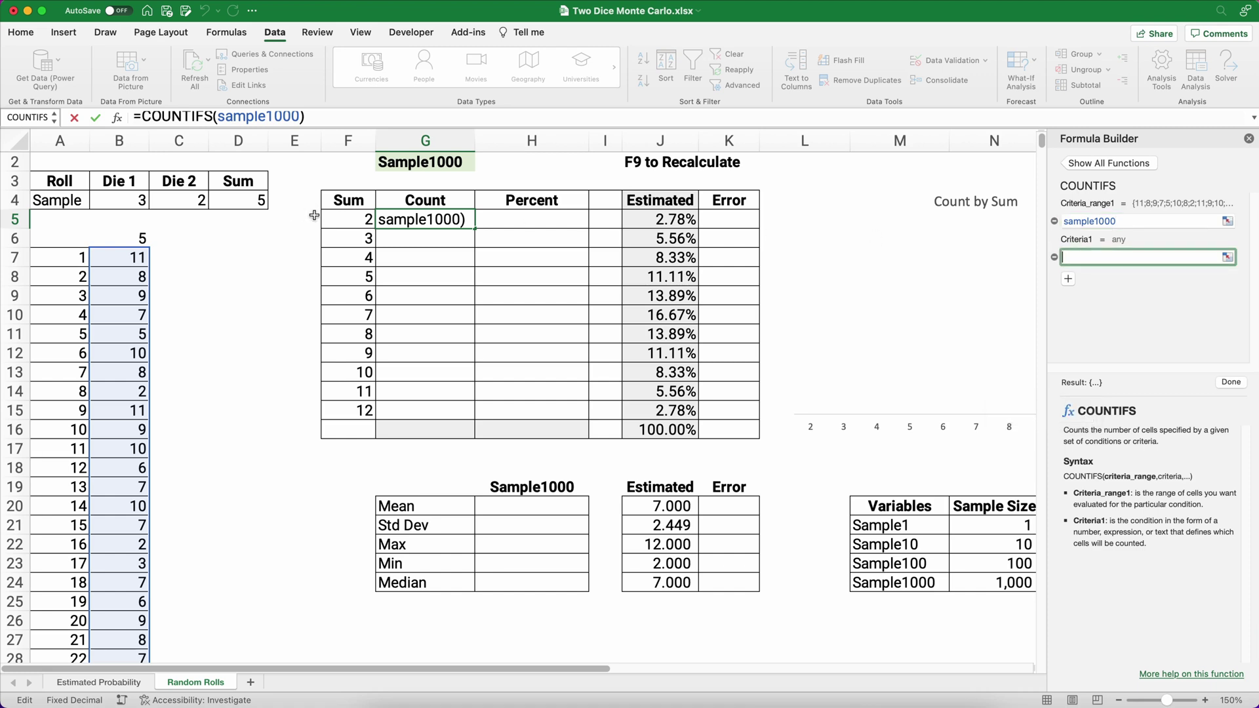
click(368, 229)
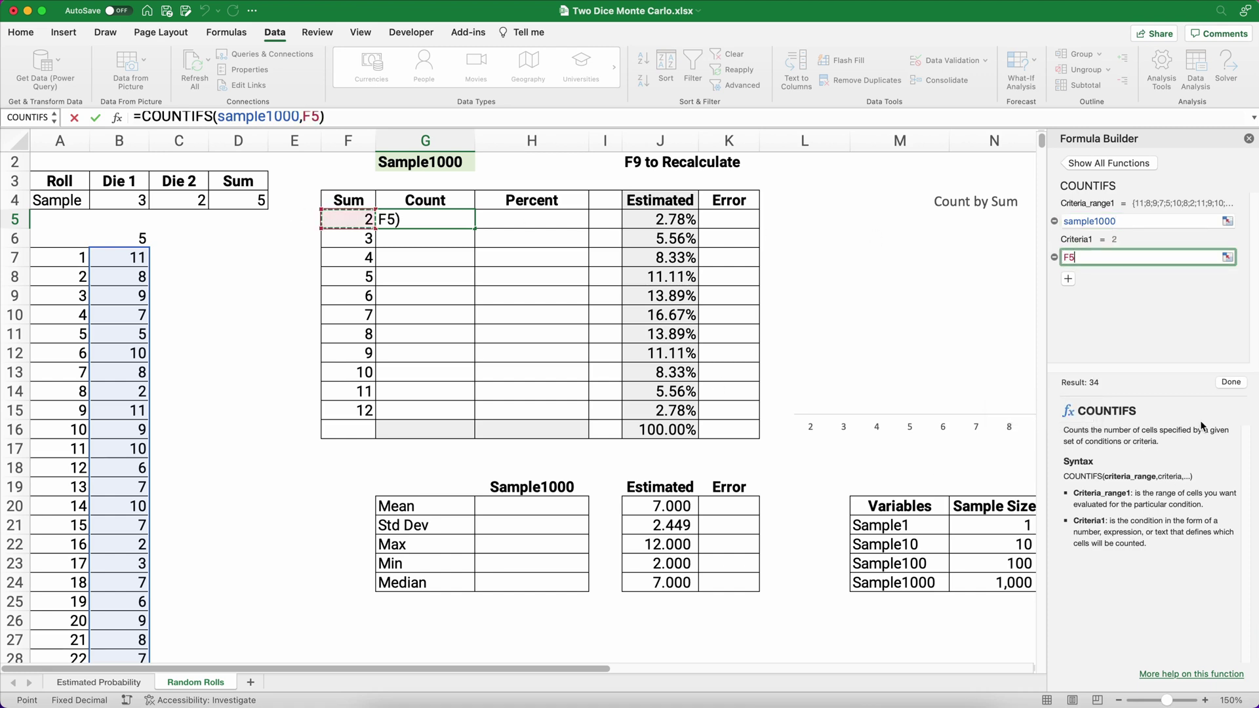
click(1230, 384)
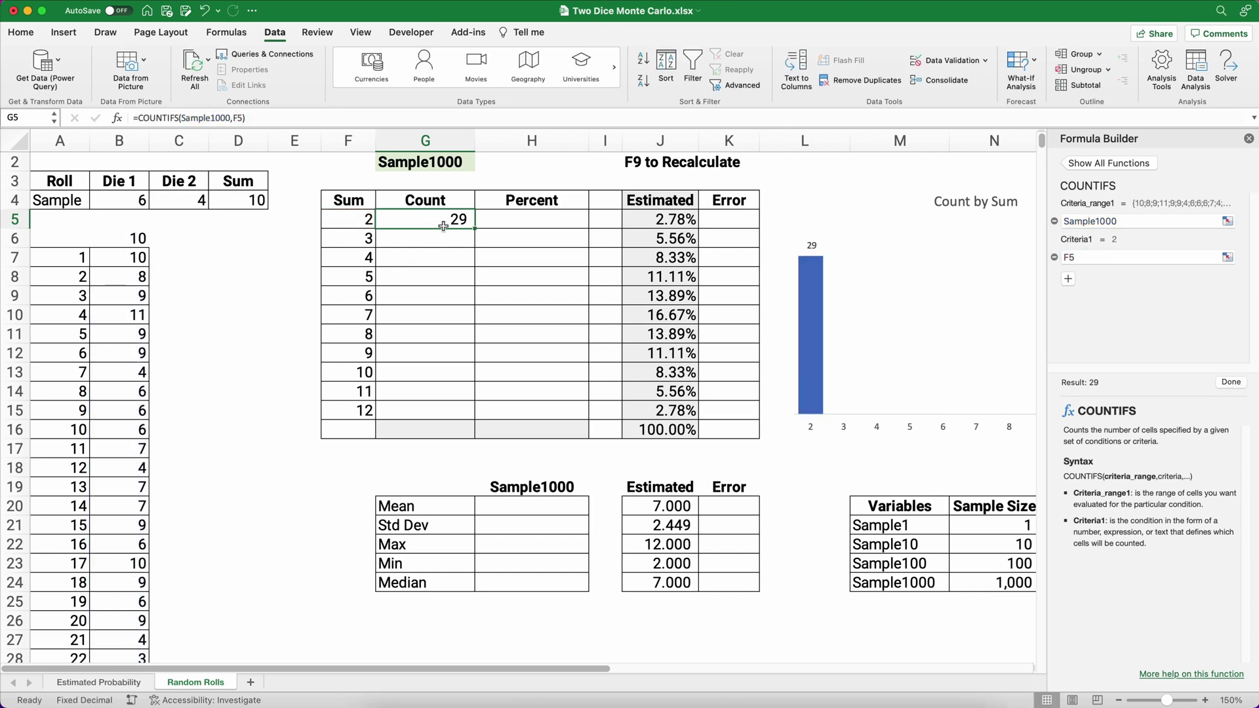
Copy the G5 count formula into G6:G15
drag(474, 229, 462, 415)
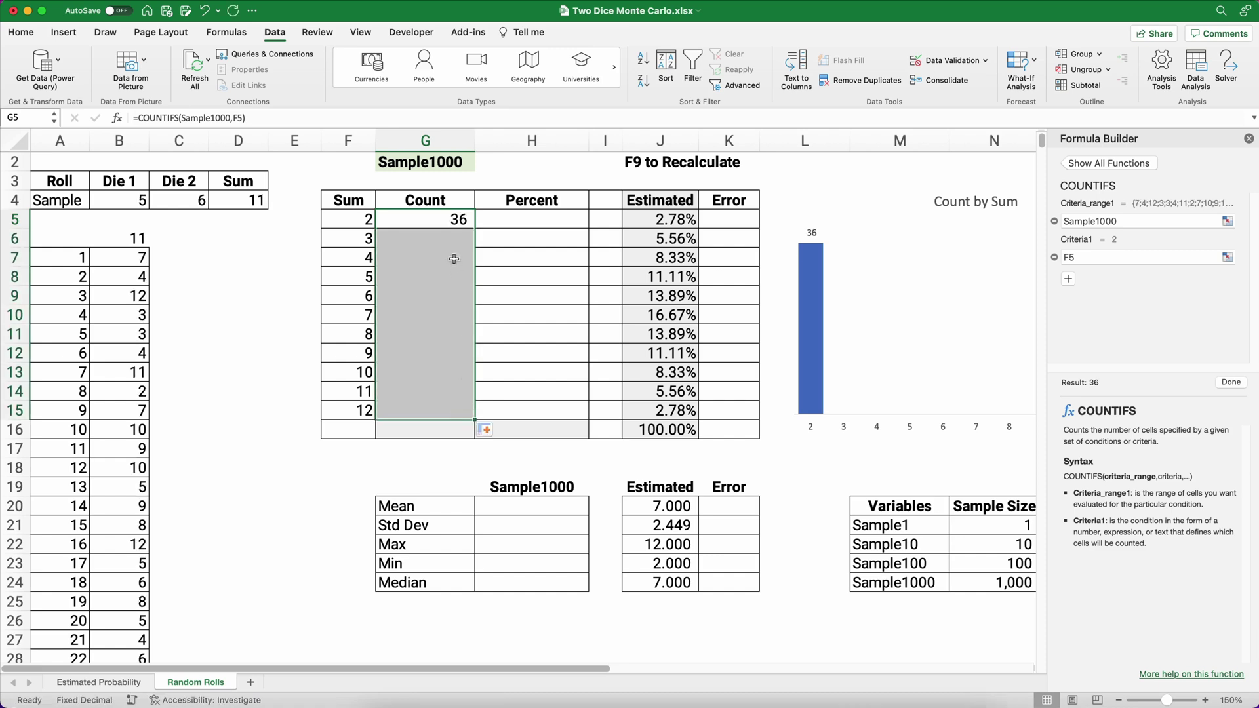
key(super+z)
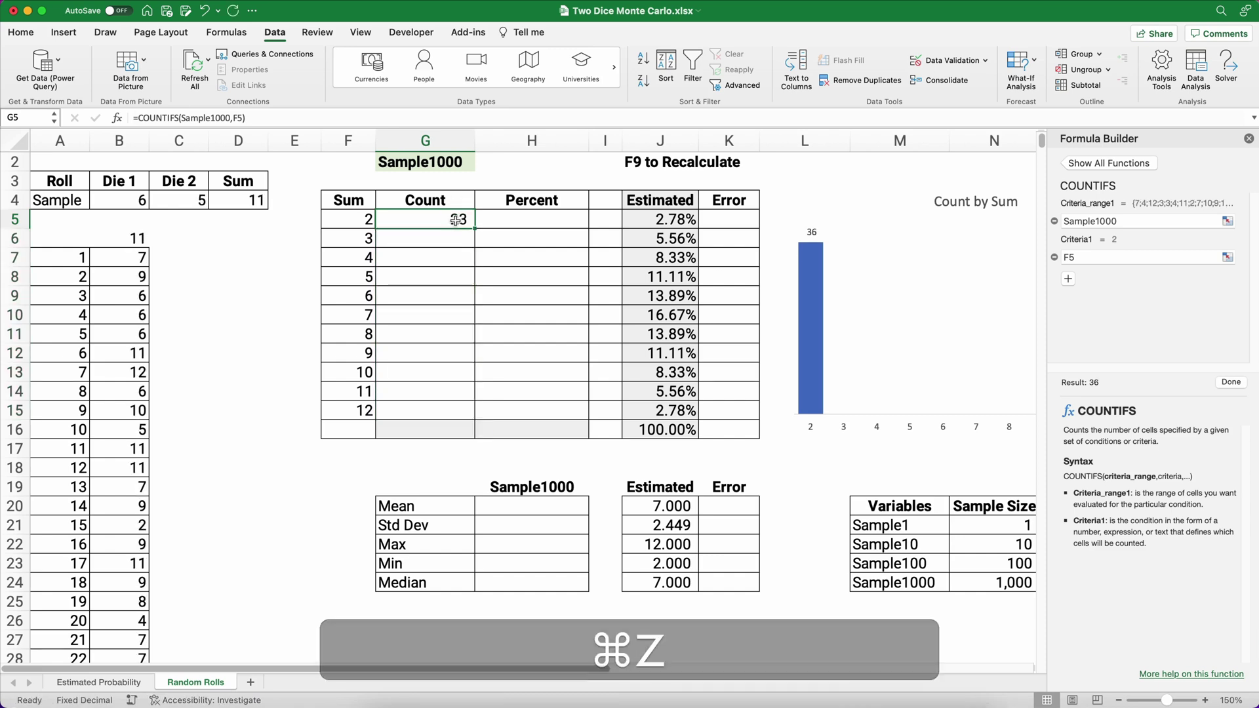
key(super+c)
drag(445, 244, 446, 402)
key(super+v)
click(295, 406)
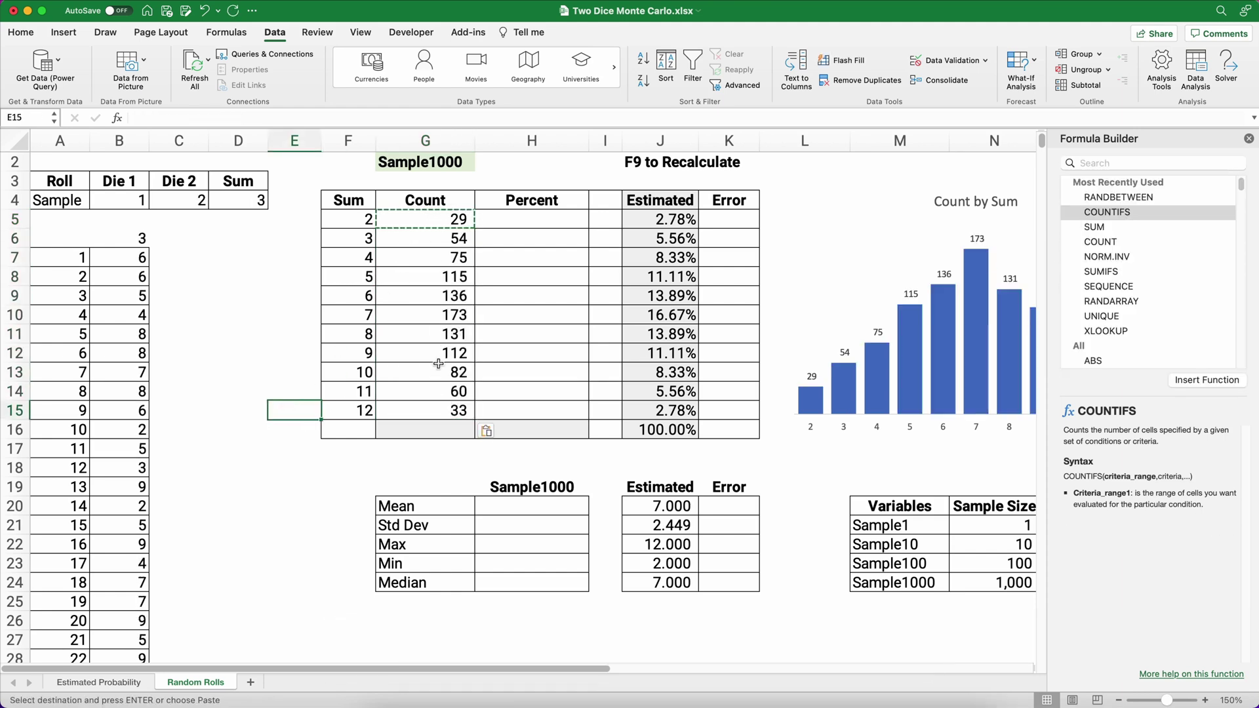
AutoSum the counts into G16 for a total of 1,000
click(446, 432)
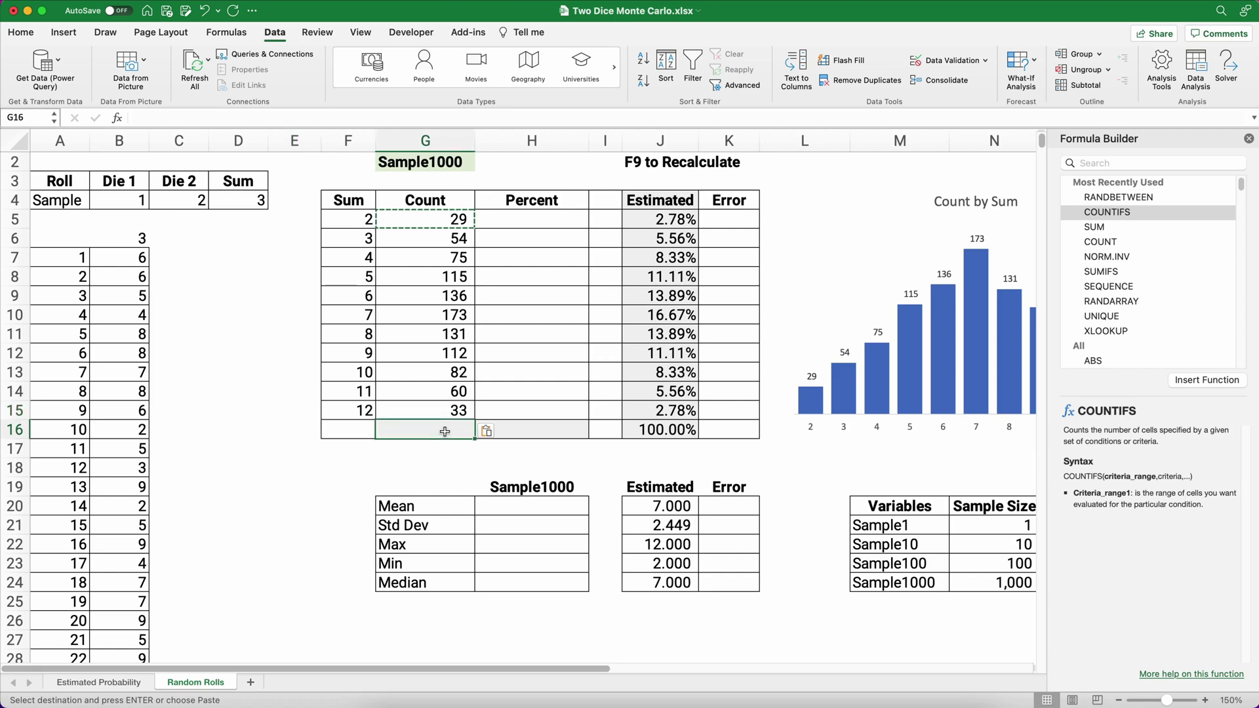
key(super+shift+t)
key(Return)
click(424, 219)
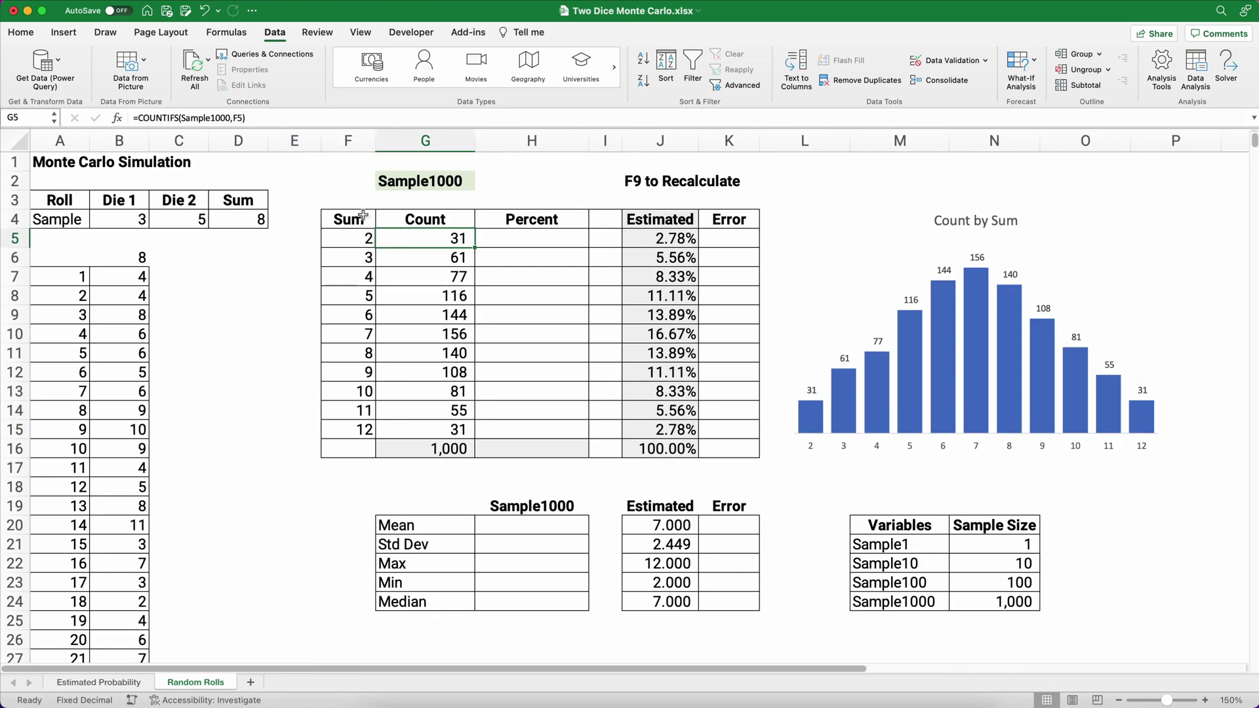
Change G5 to =COUNTIFS(INDIRECT($G$2),F5) so G2's sample drives the count
click(118, 118)
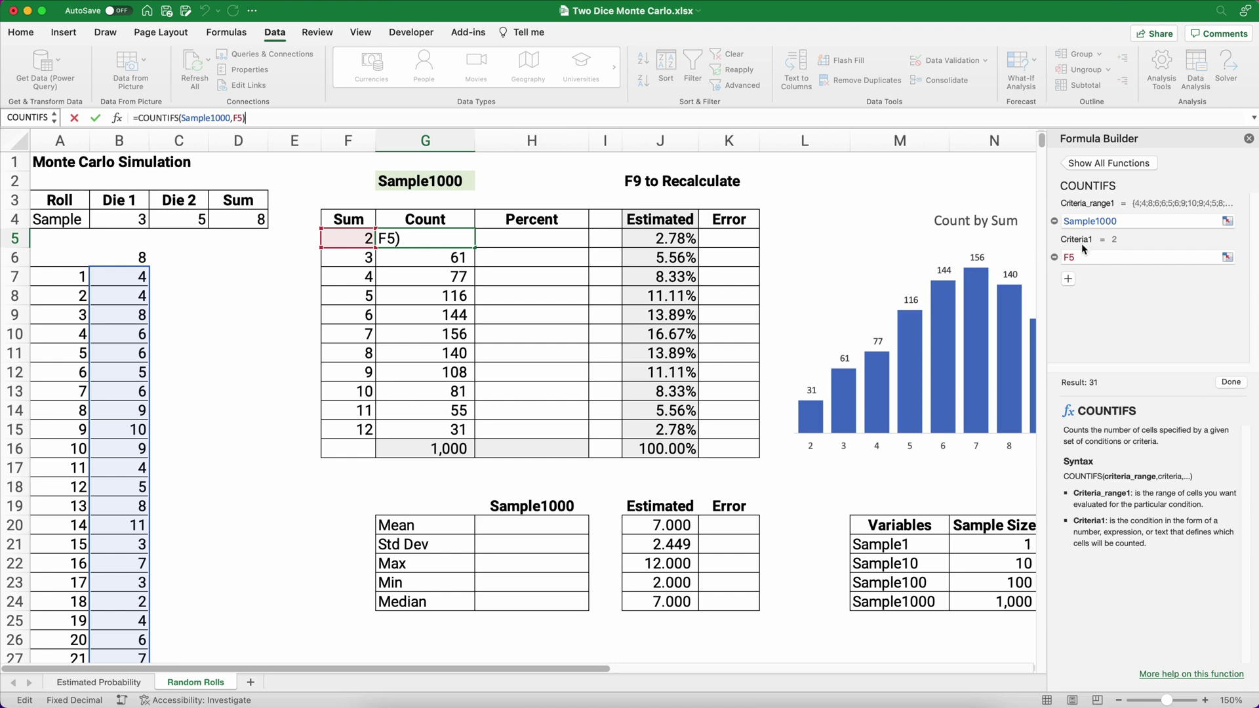
click(1129, 220)
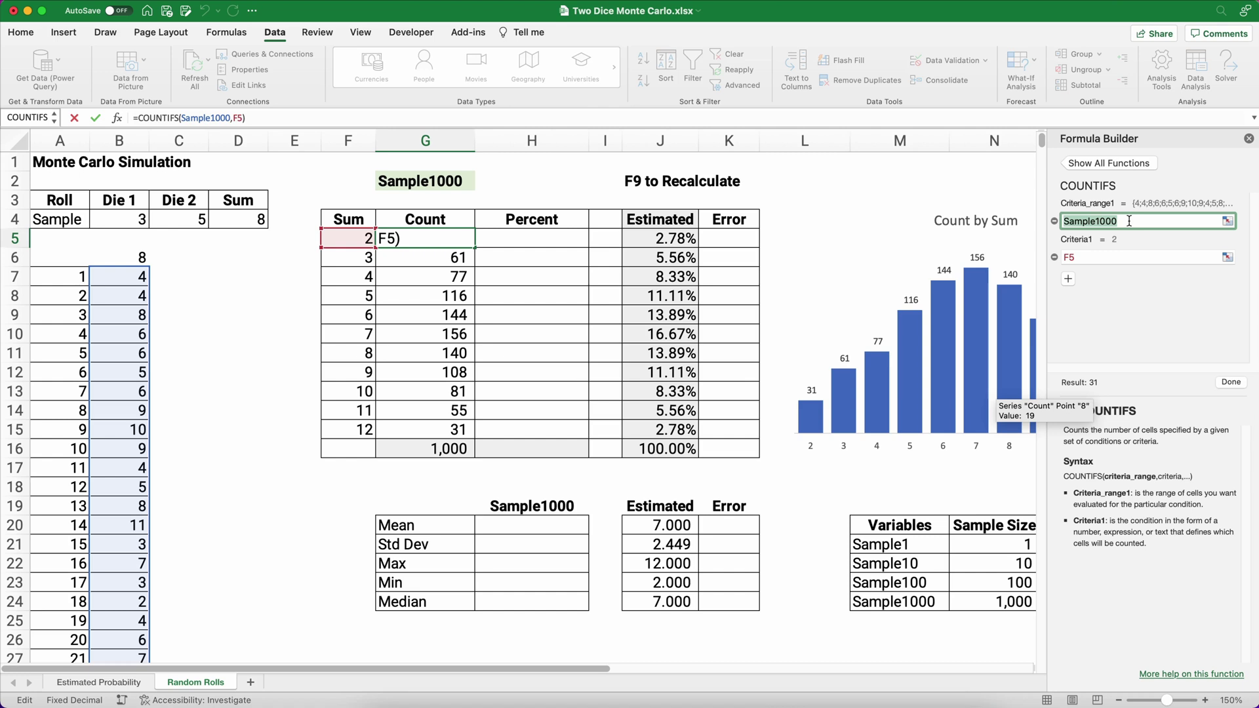
text(indi)
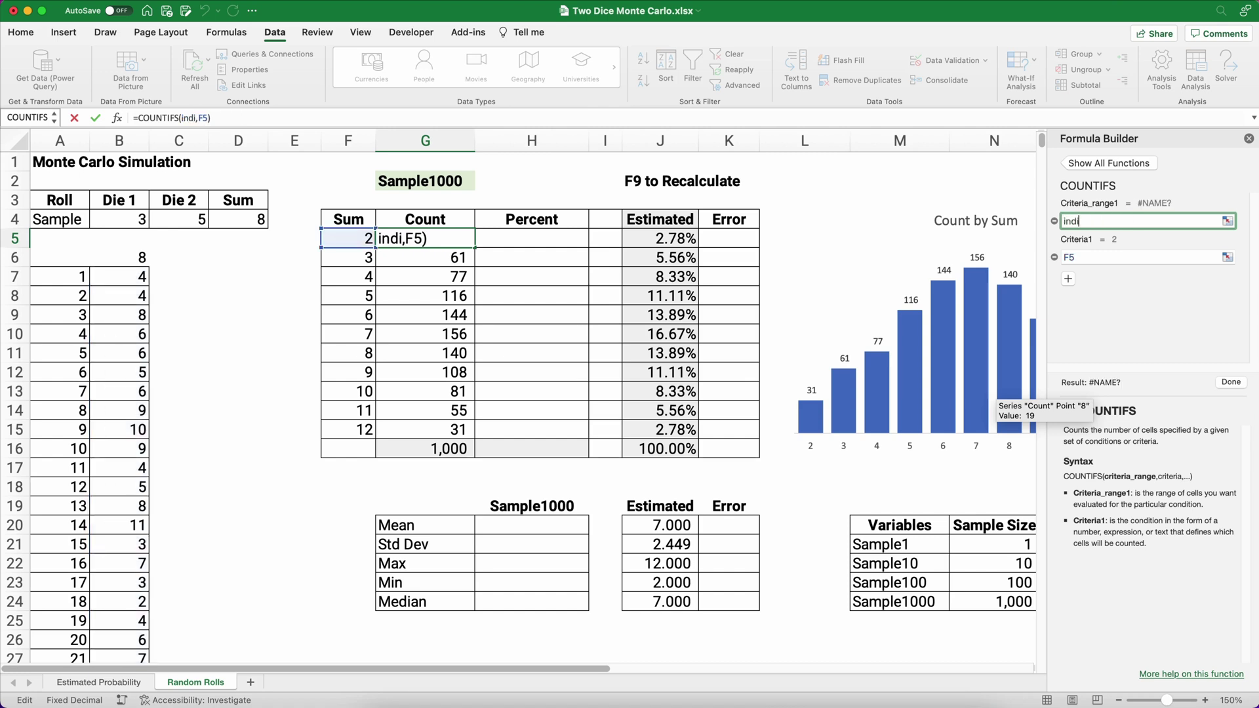
text(rect)
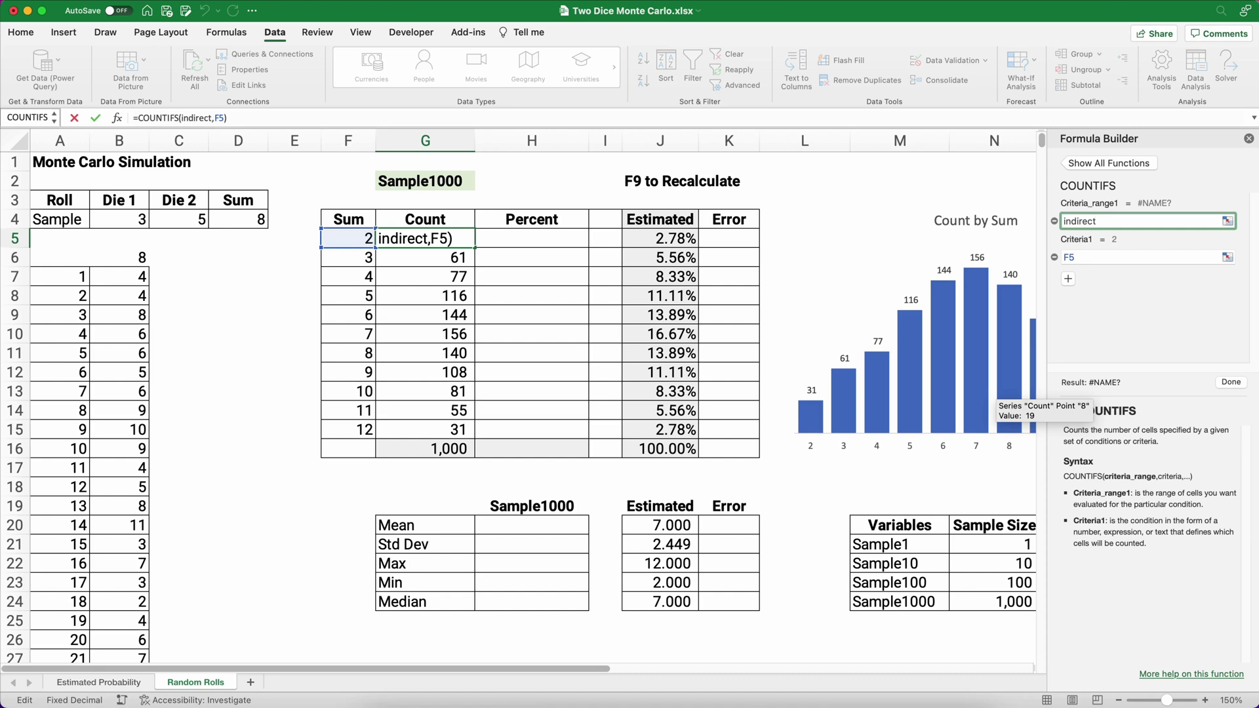
text(()
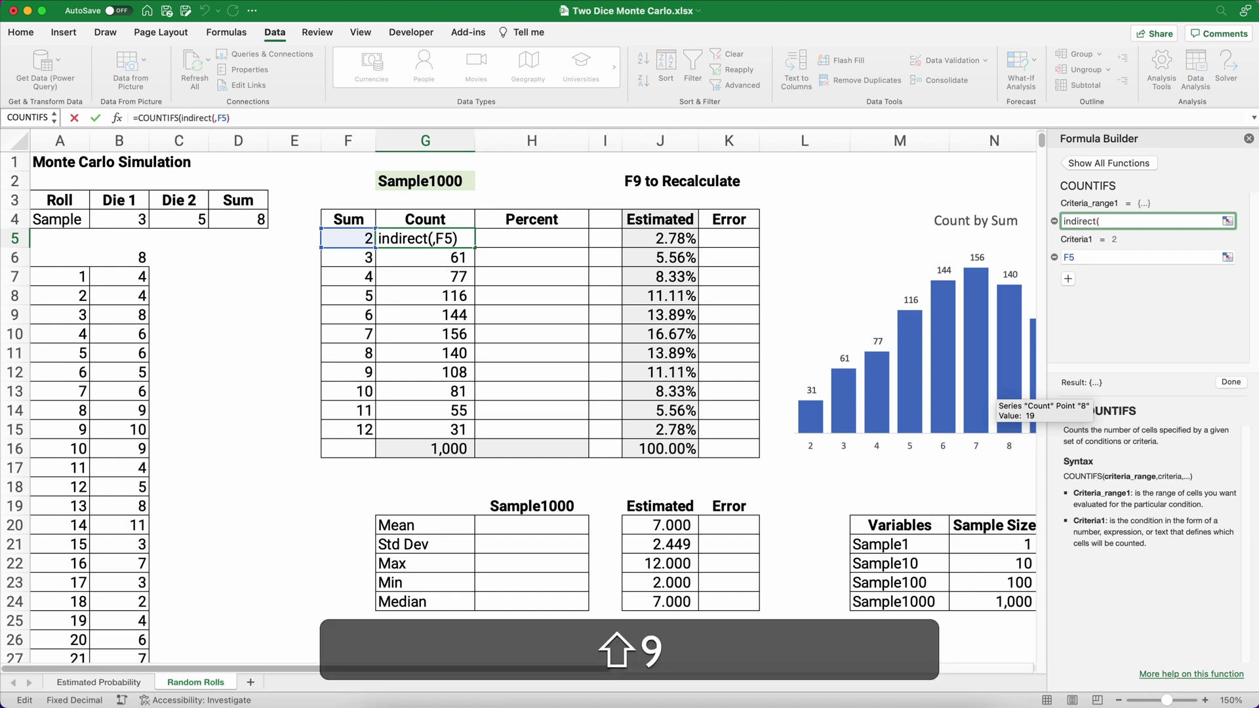
click(388, 183)
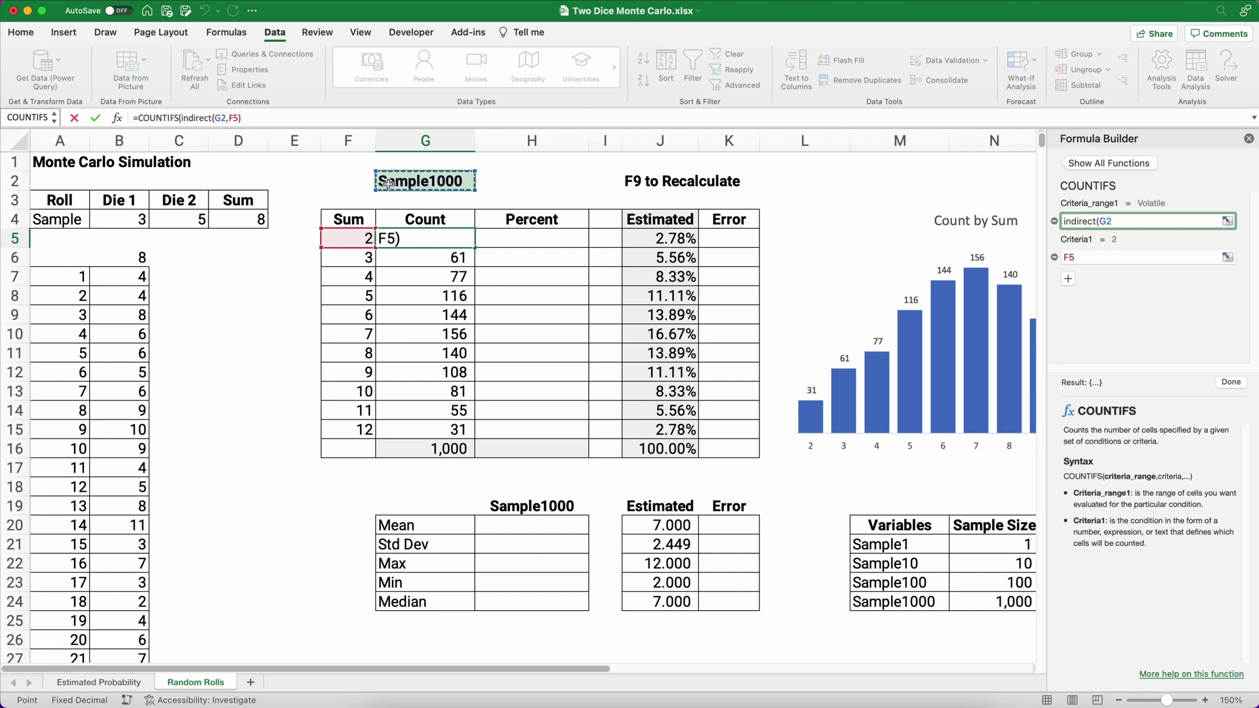
key(F4)
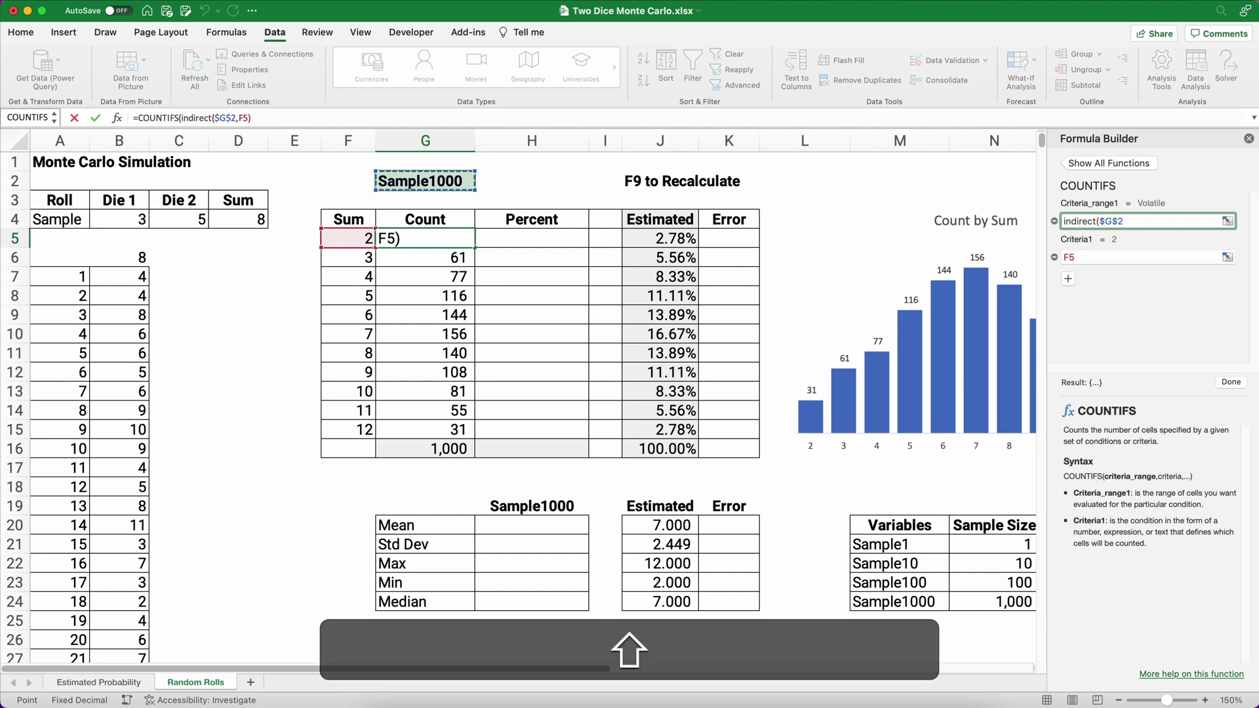
text())
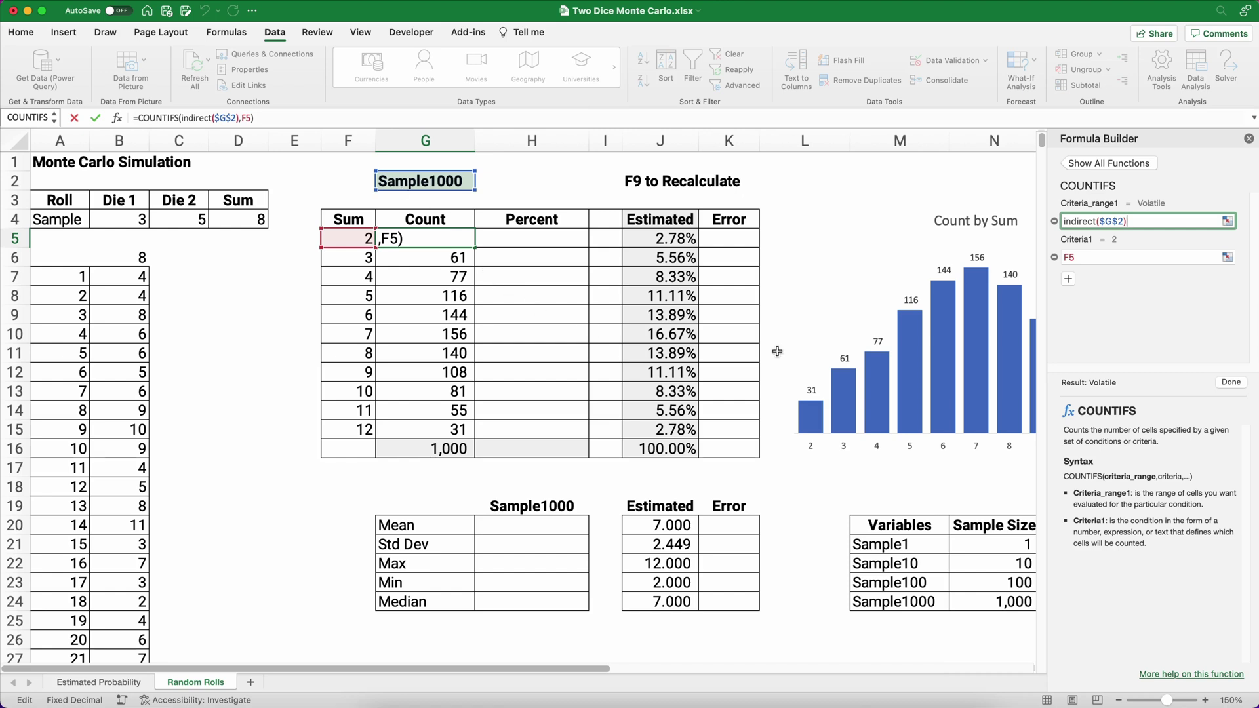
click(1219, 381)
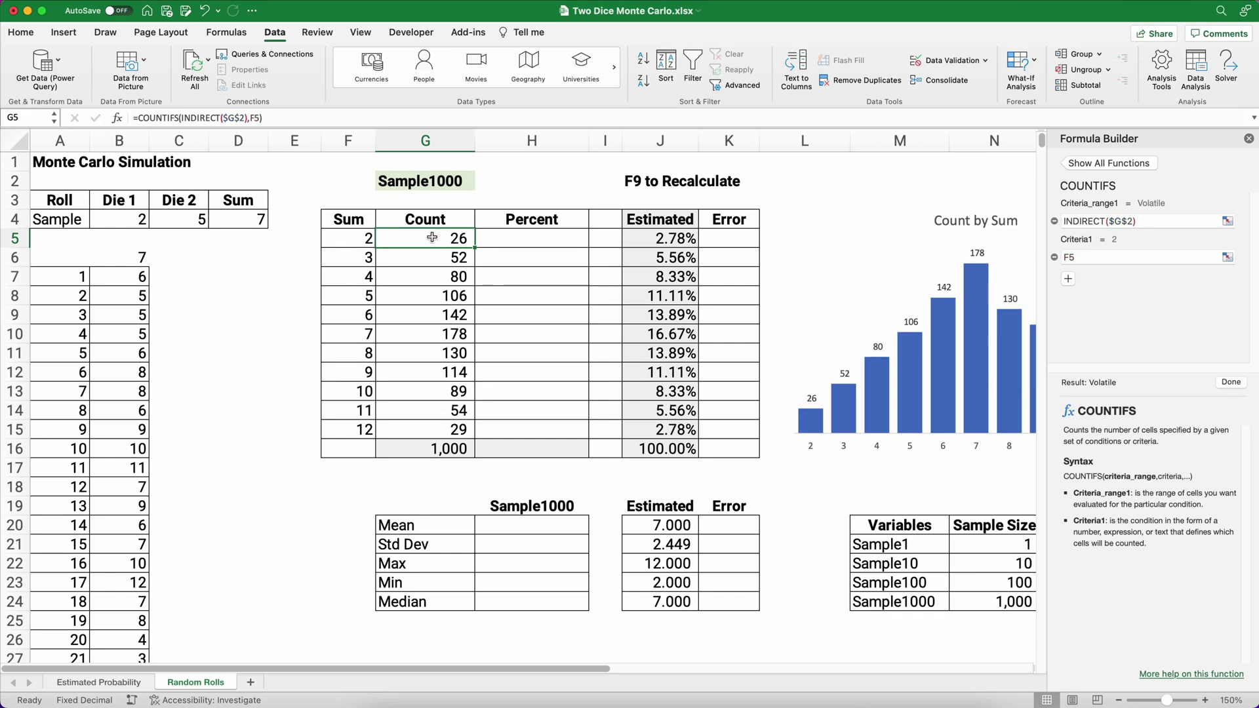
Copy the revised INDIRECT count formula from G5 down to G6:G15
key(super+c)
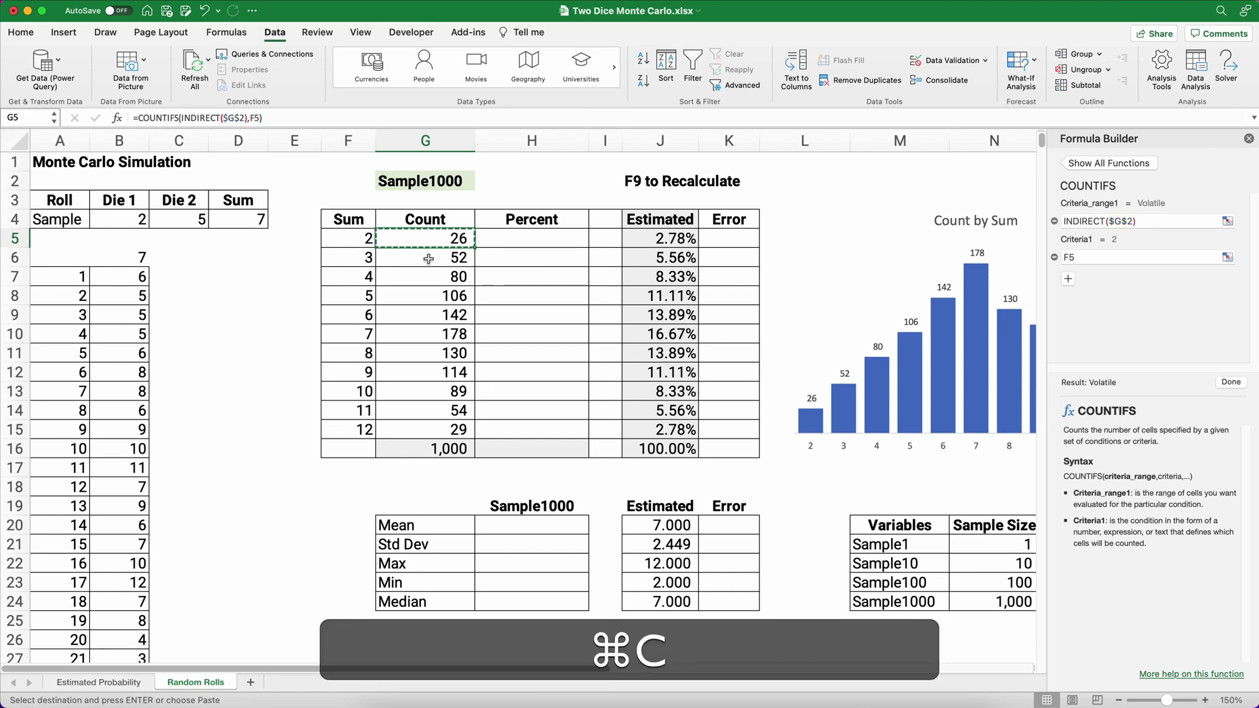
drag(428, 259, 405, 422)
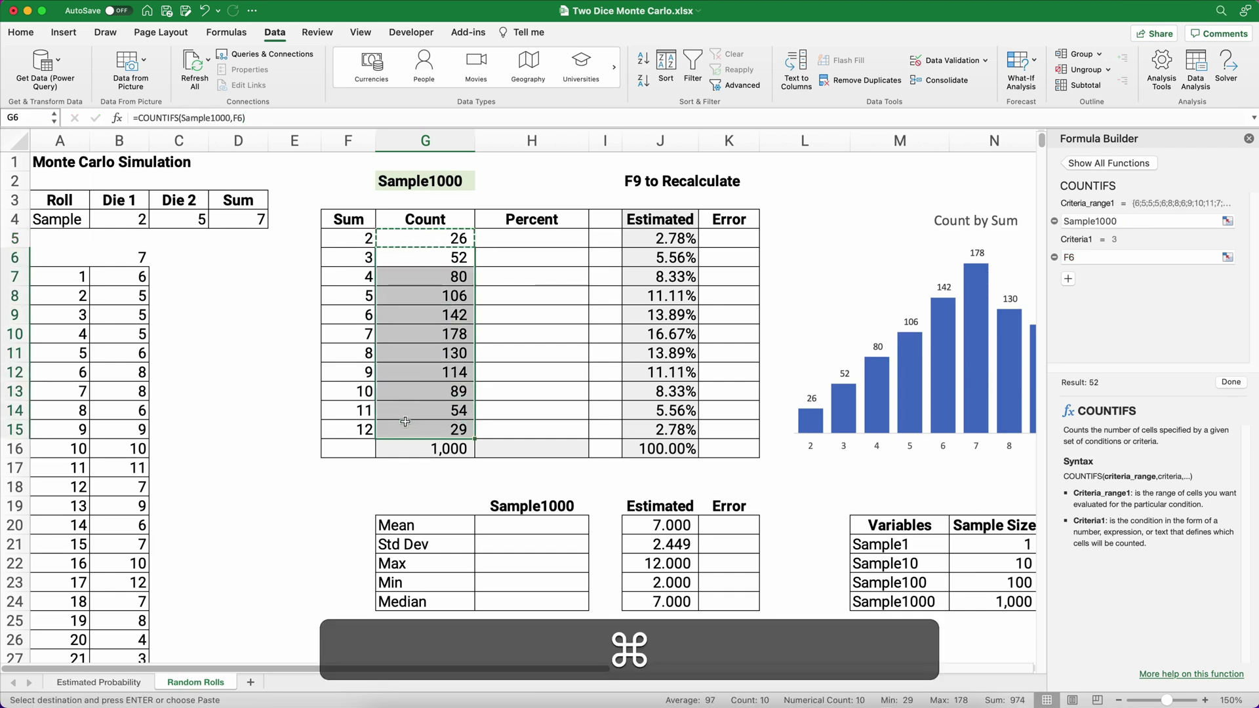
key(super+v)
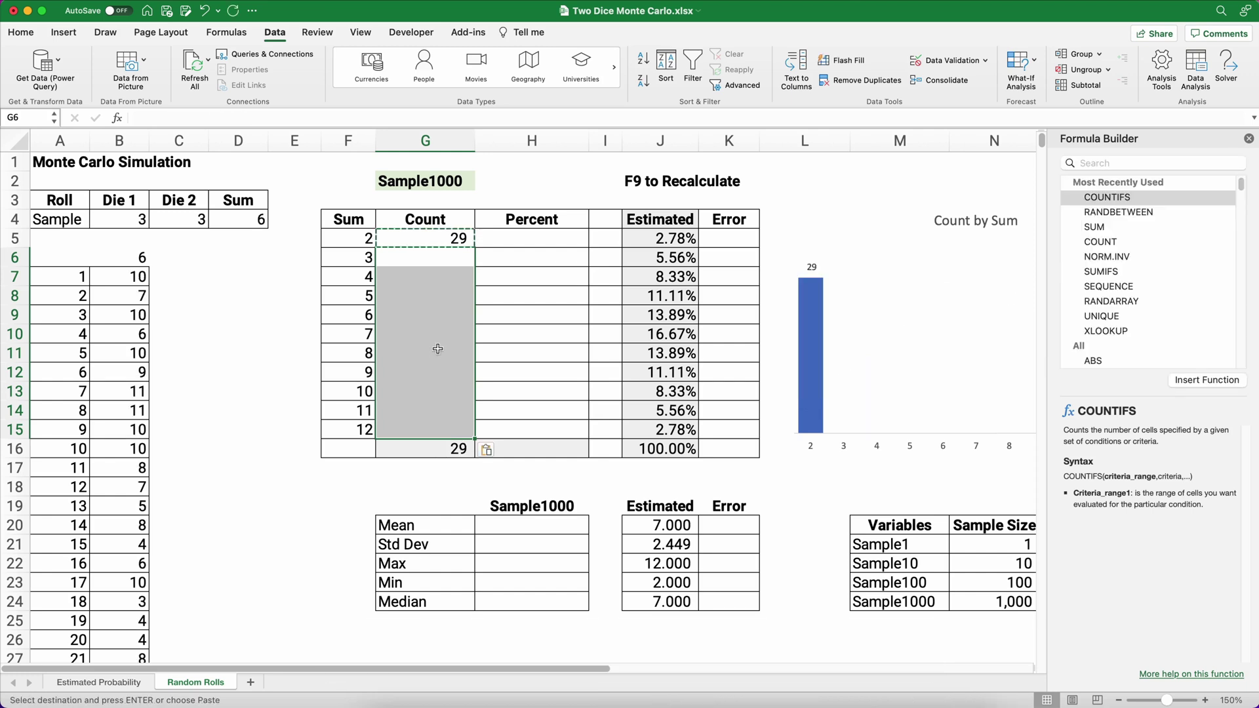
click(433, 241)
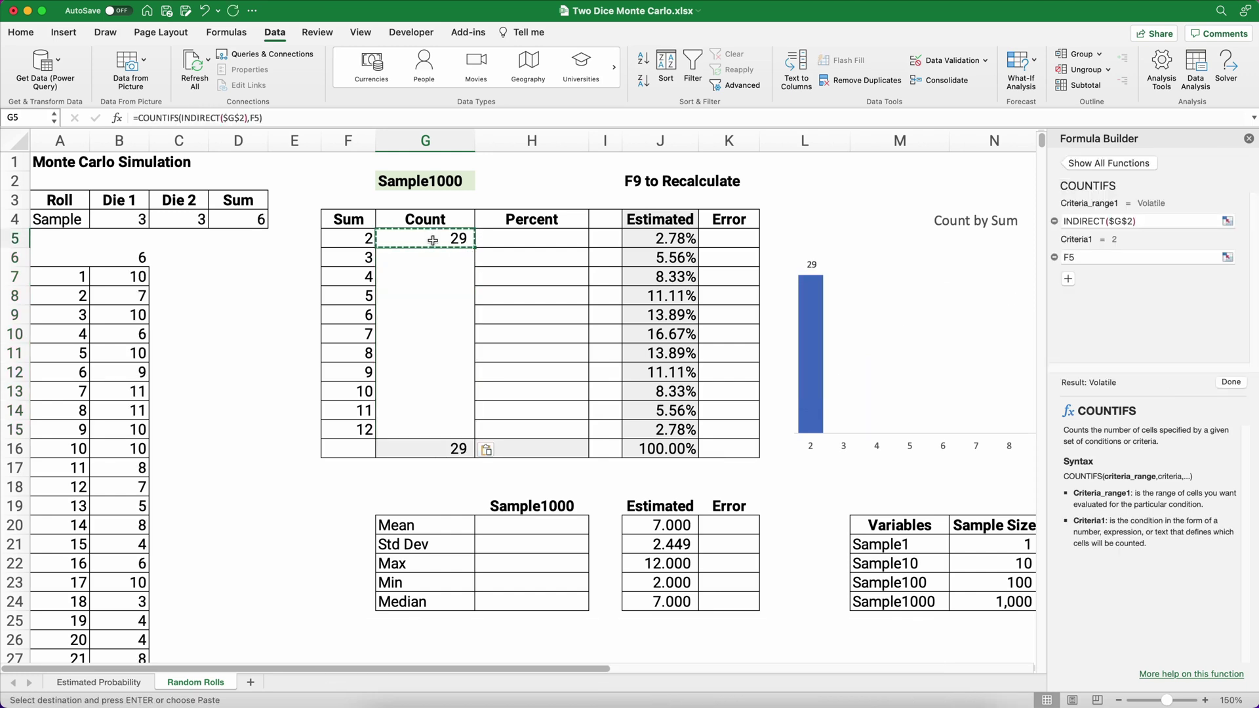
key(super+c)
drag(428, 256, 437, 423)
key(super+v)
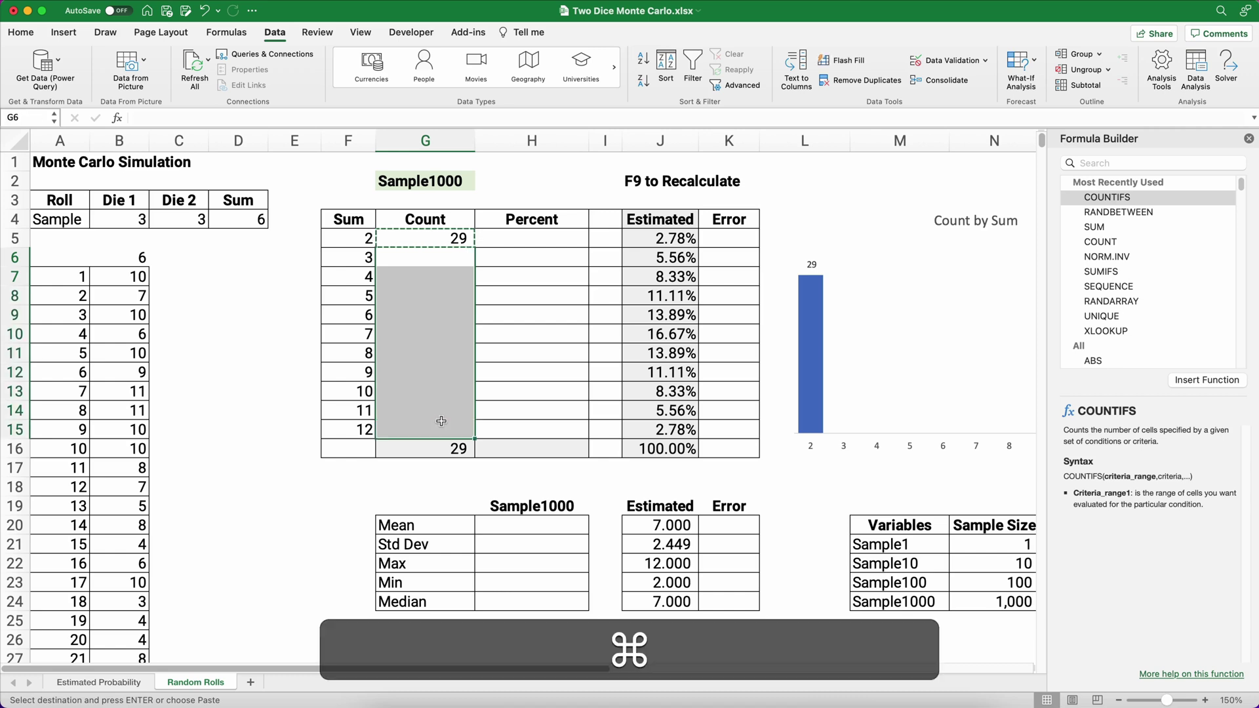
click(281, 425)
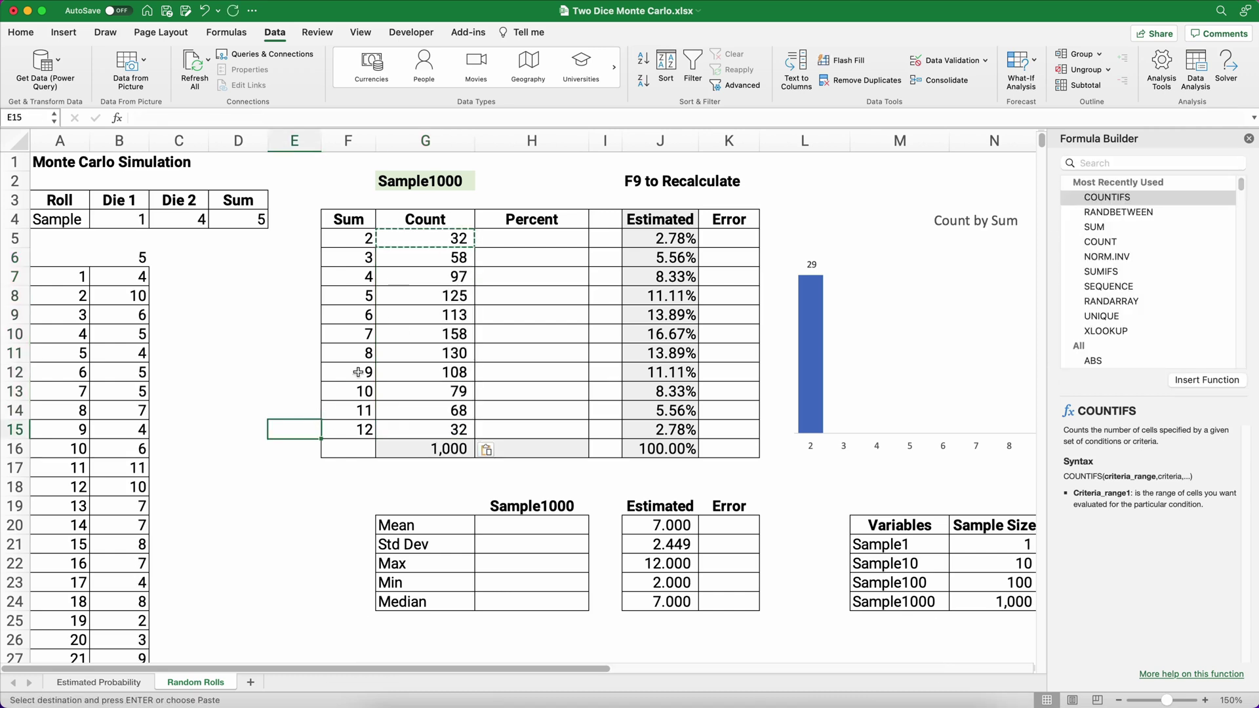
Switch G2 to Sample100 to check the counts and chart, then back to Sample1000
click(456, 181)
click(481, 183)
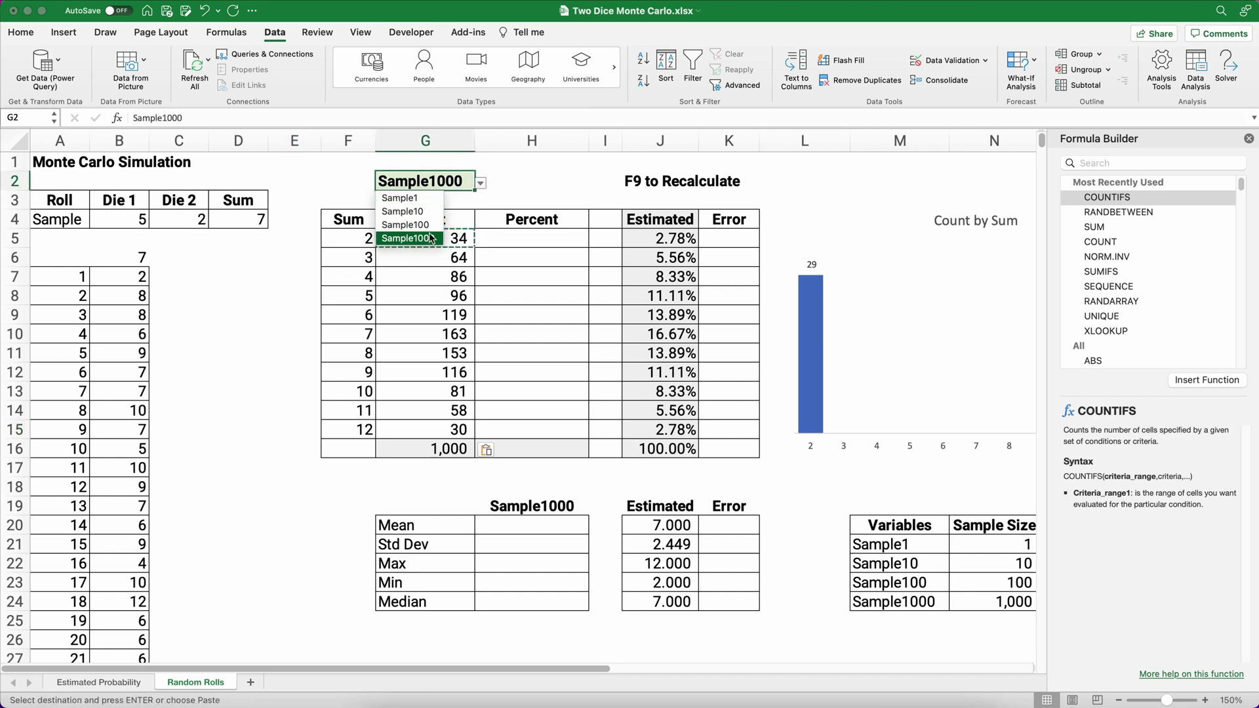
click(406, 225)
click(215, 340)
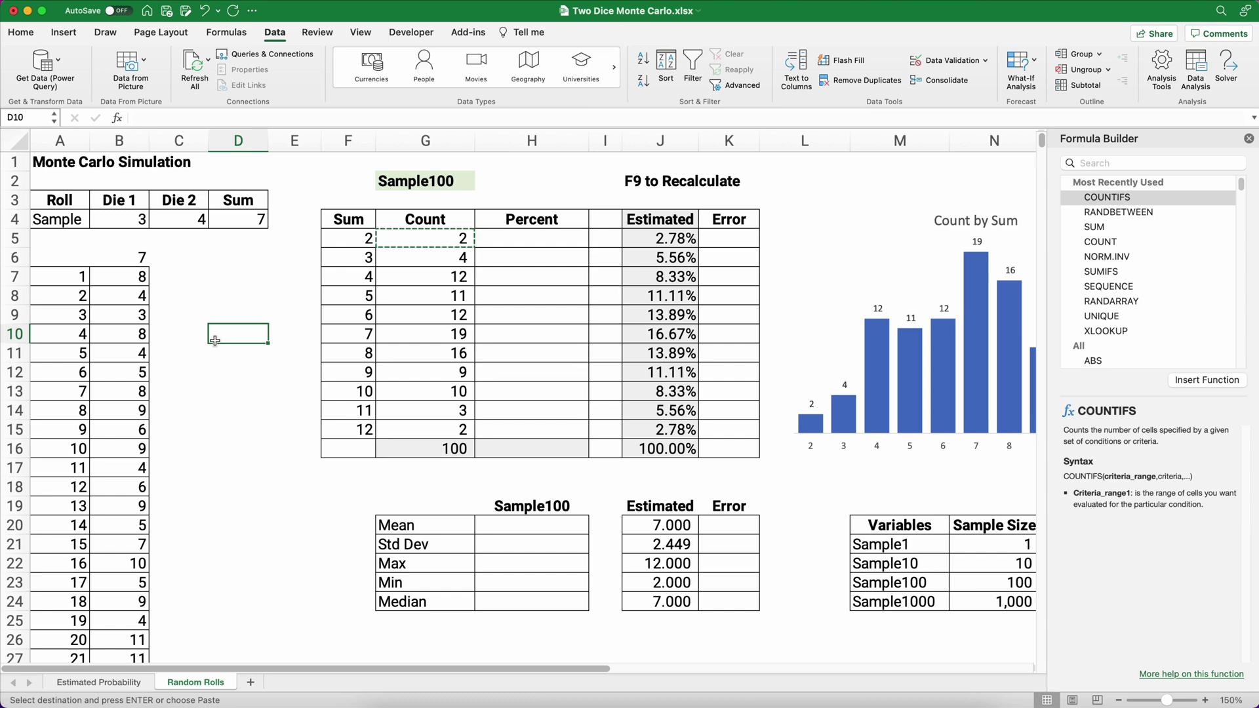
click(455, 190)
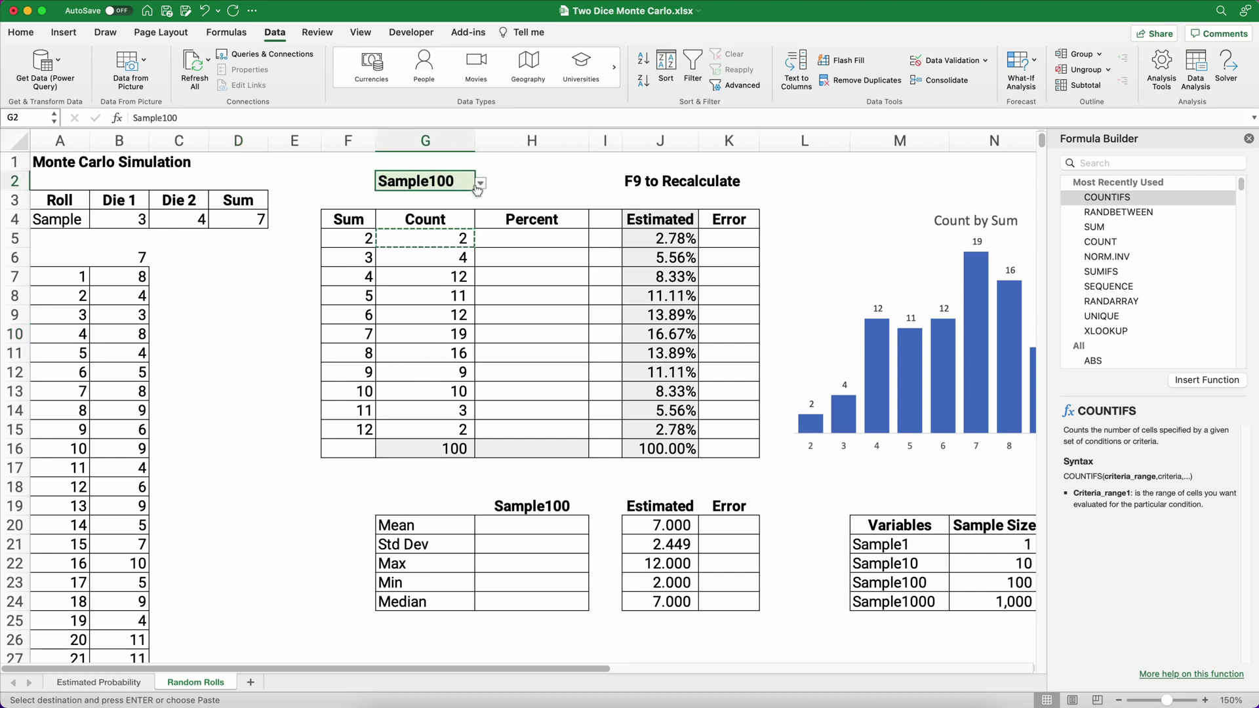
click(480, 183)
click(425, 240)
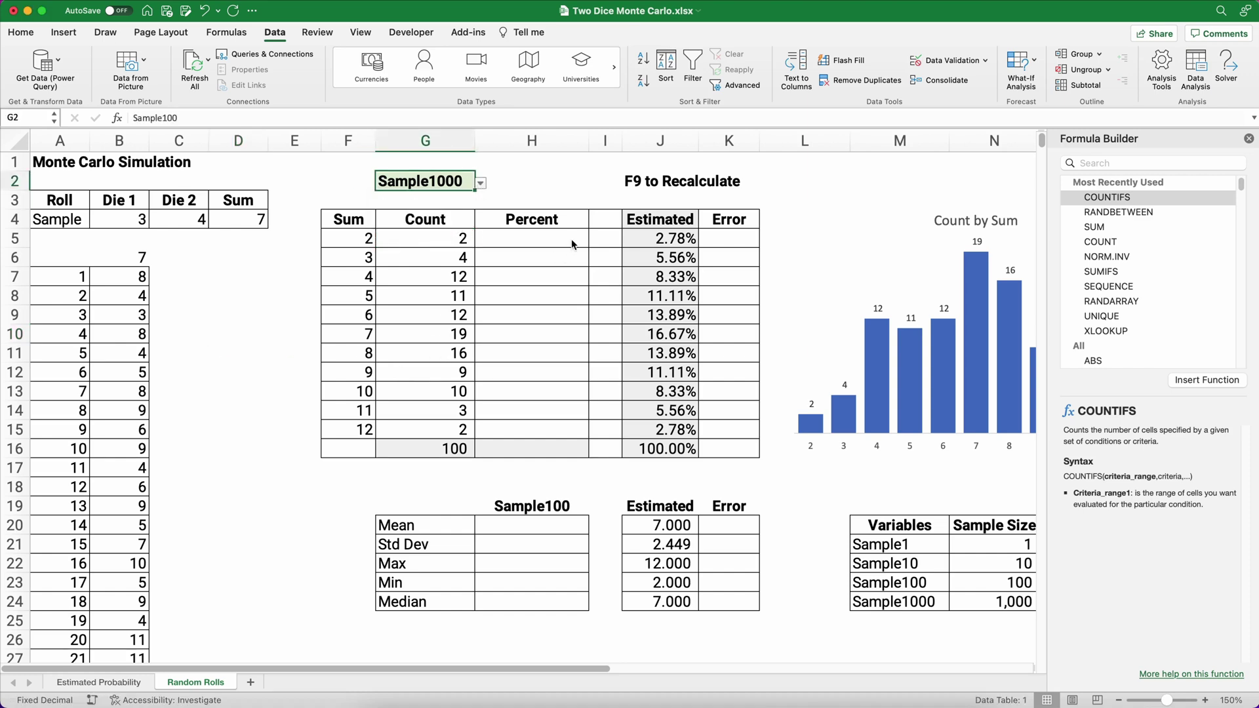
Enter =G5/$G$16 in H5 for the sum-2 percentage
click(531, 241)
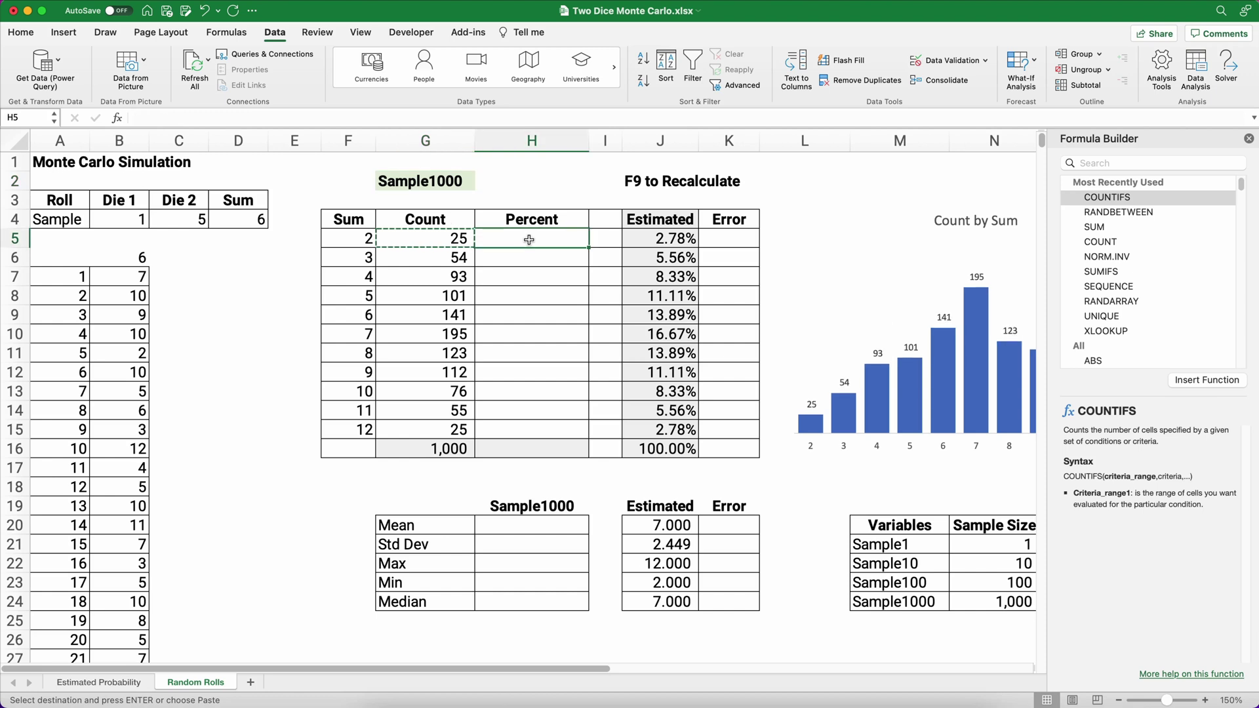
double_click(530, 240)
text(=)
key(Left)
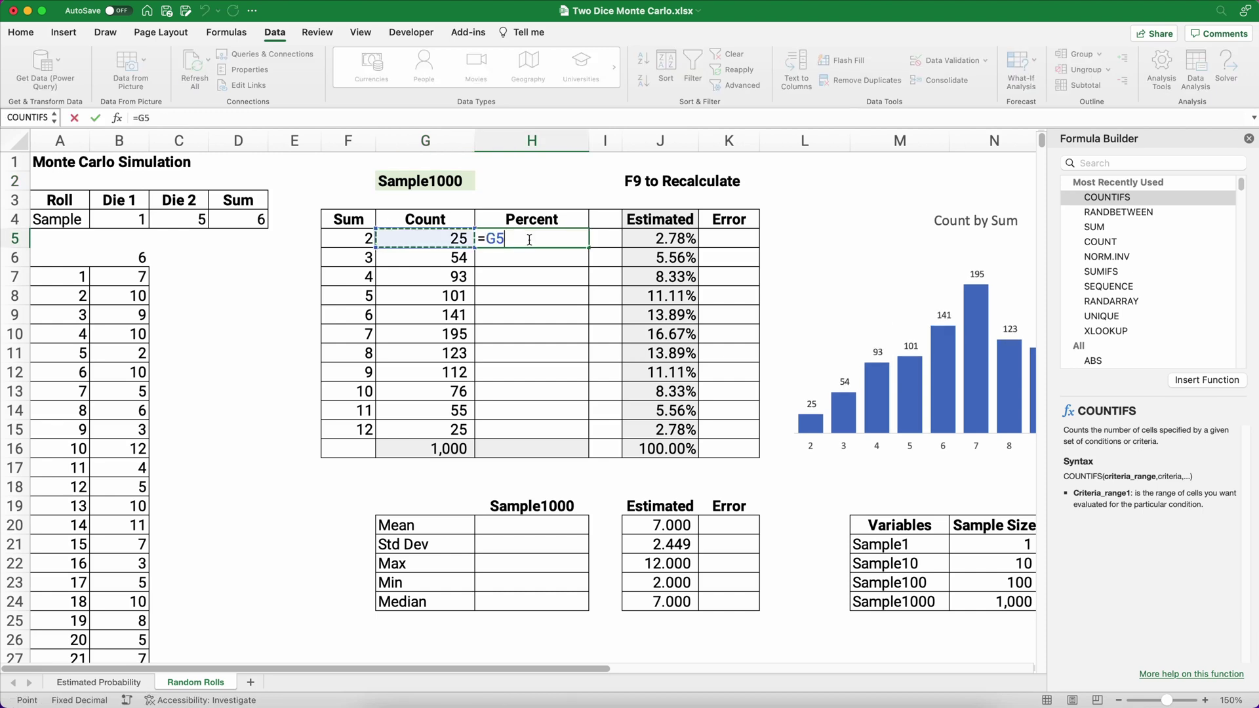
text(/)
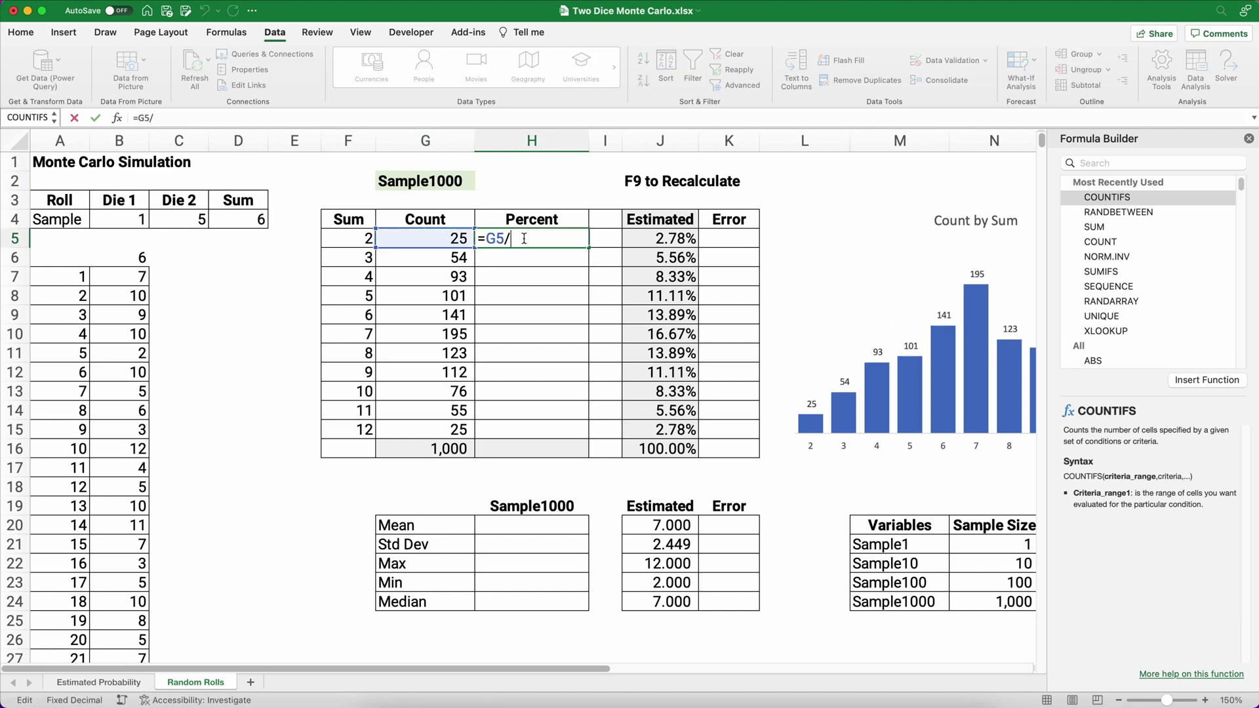
click(444, 443)
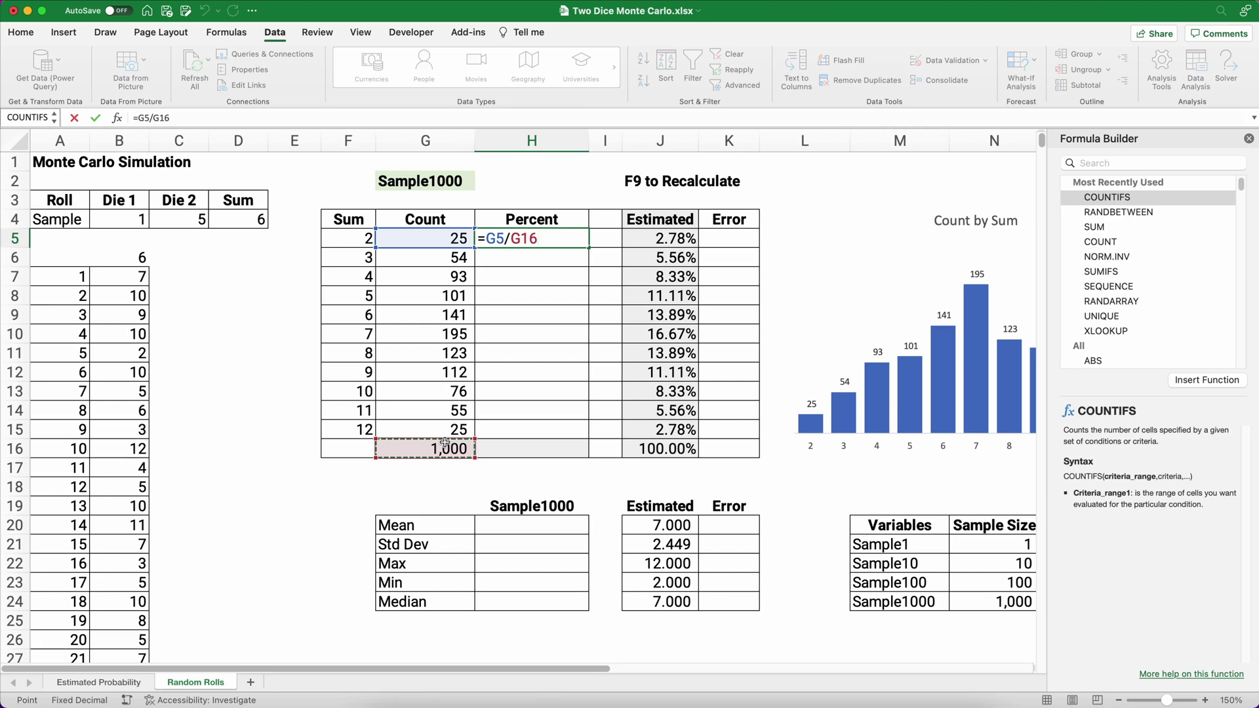
key(F4)
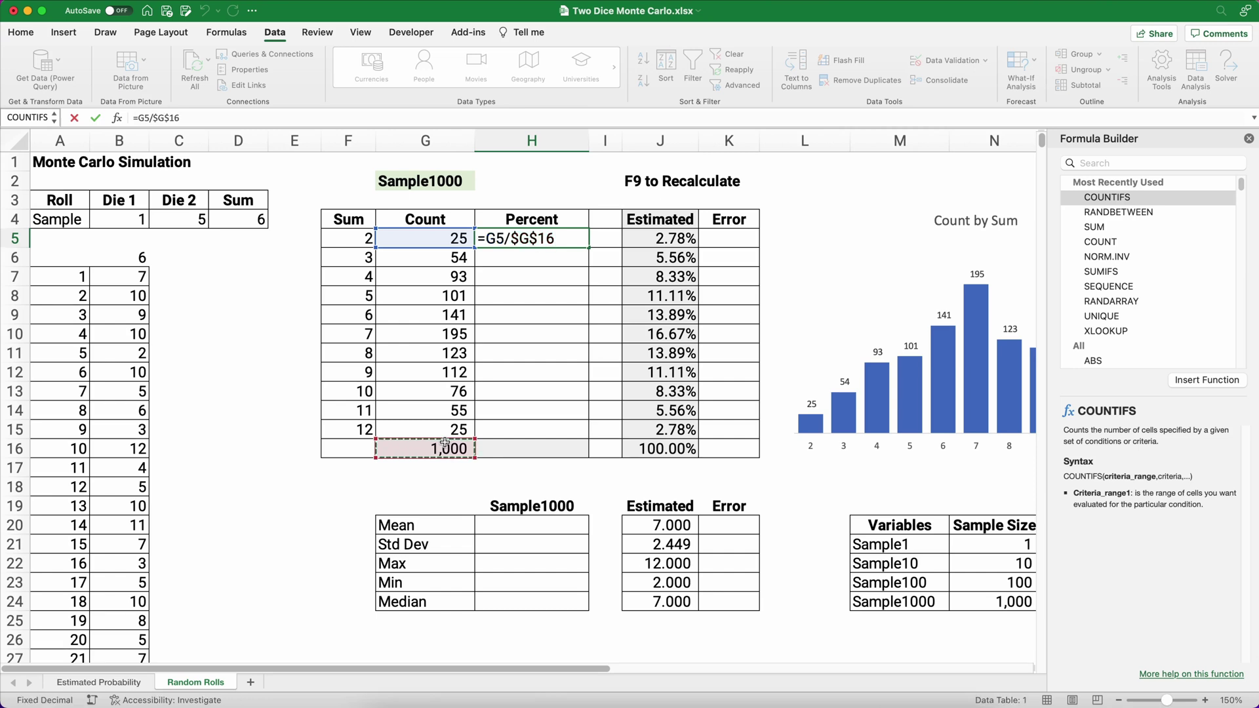
key(Return)
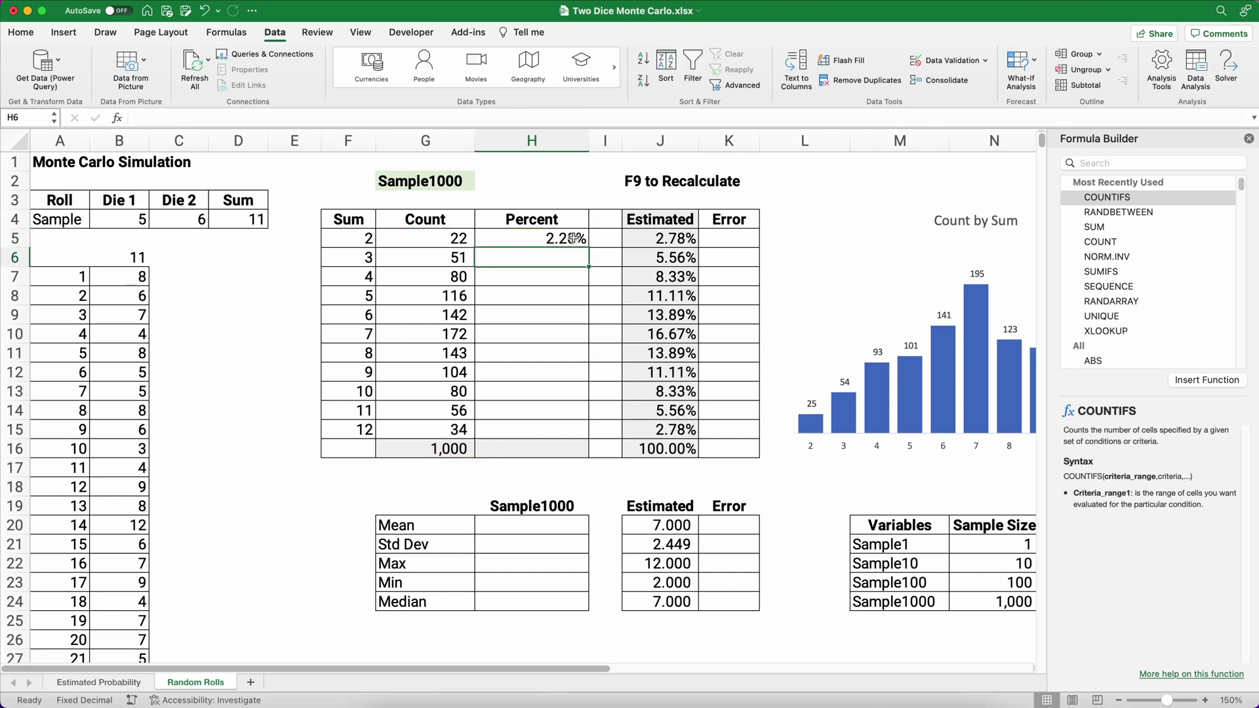
Copy the percent formula to H6:H15 and AutoSum the column into H16
click(566, 240)
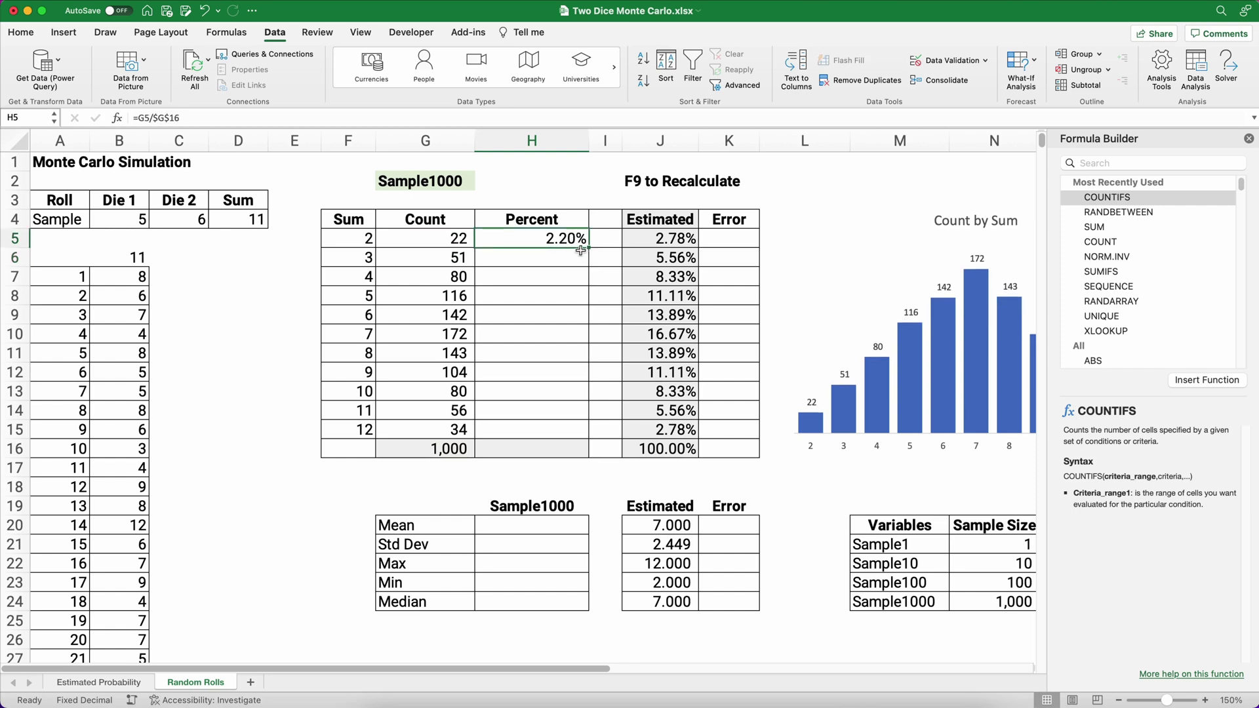
key(cmd+c)
drag(562, 258, 553, 421)
key(super+v)
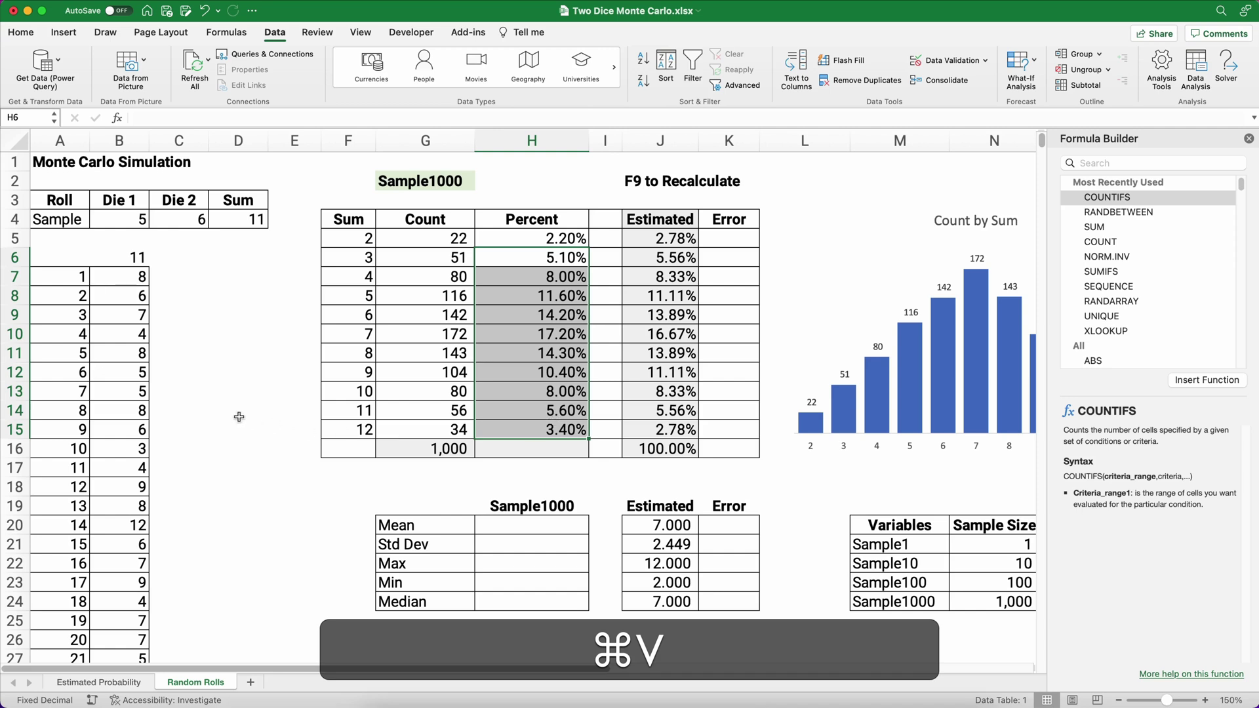
click(539, 446)
key(super+shift+t)
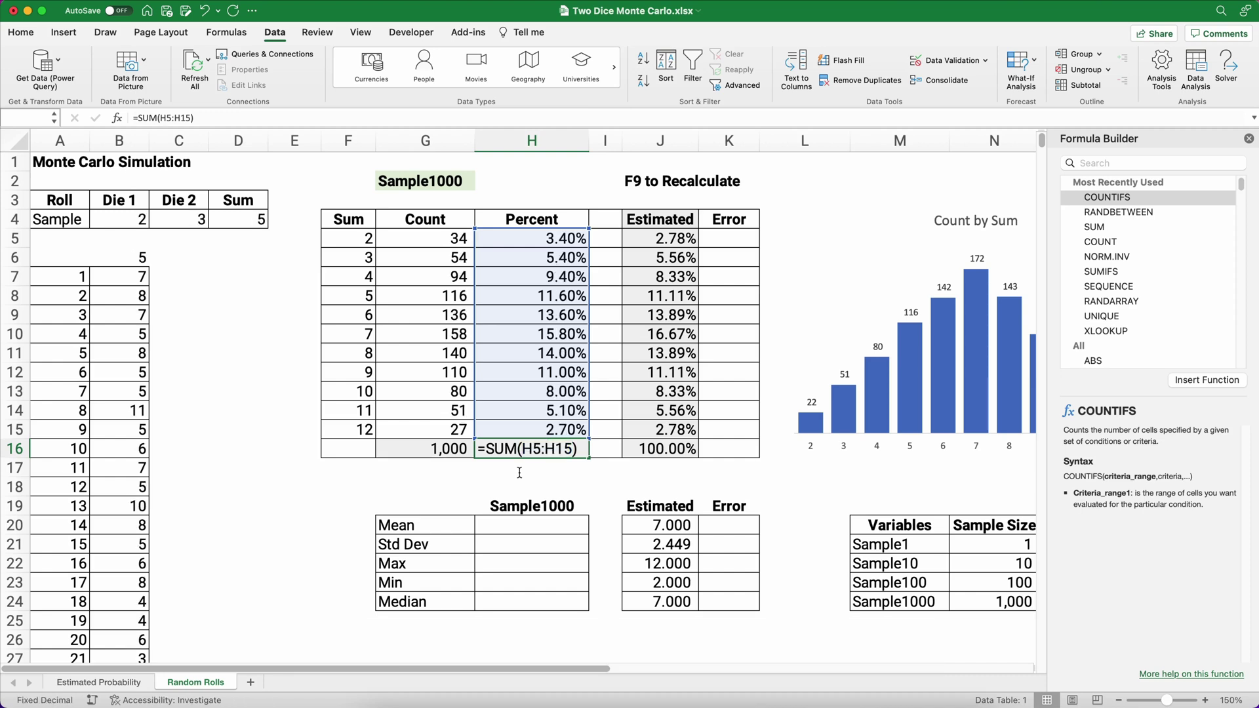
key(Return)
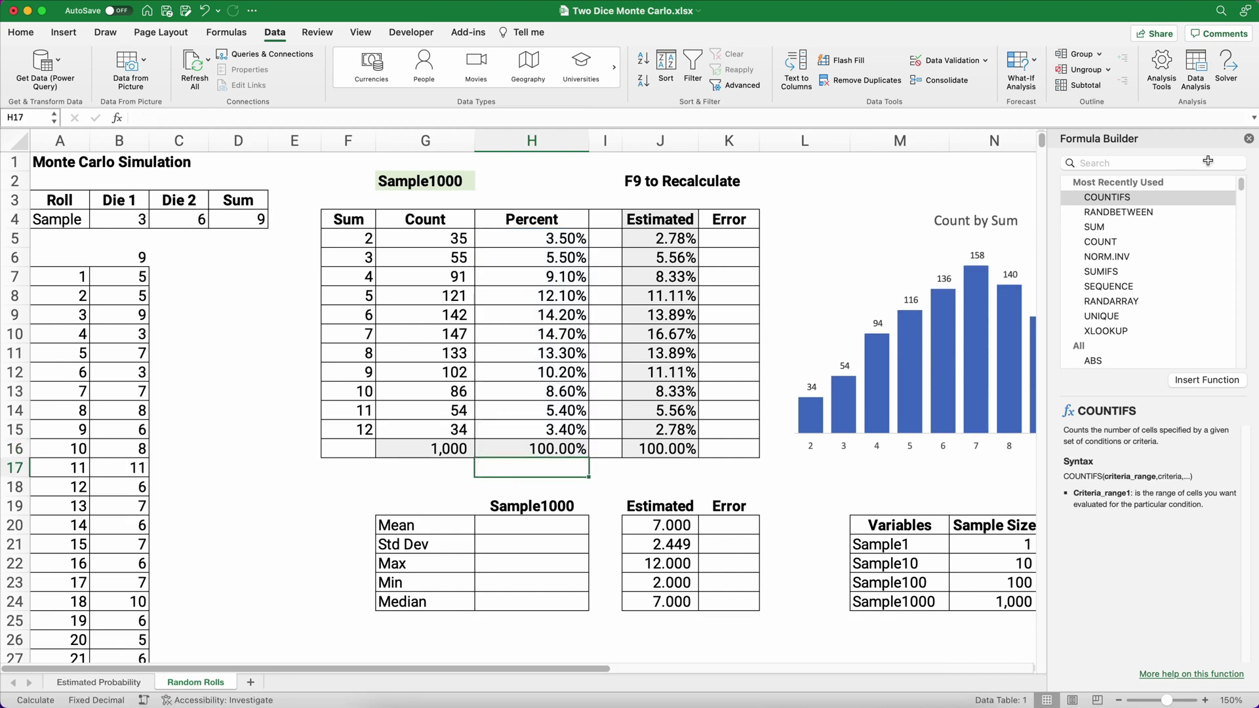
Close the Formula Builder and enter =H5-J5 in Error cell K5
click(1248, 138)
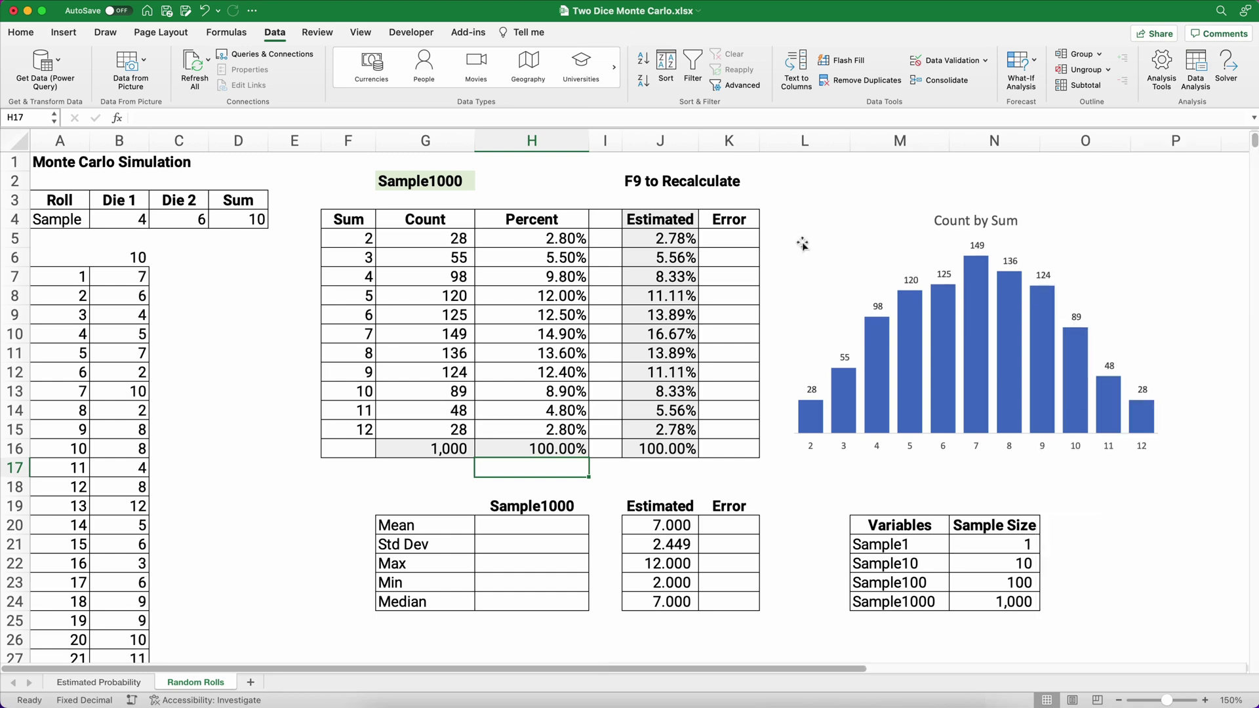
click(731, 238)
text(=)
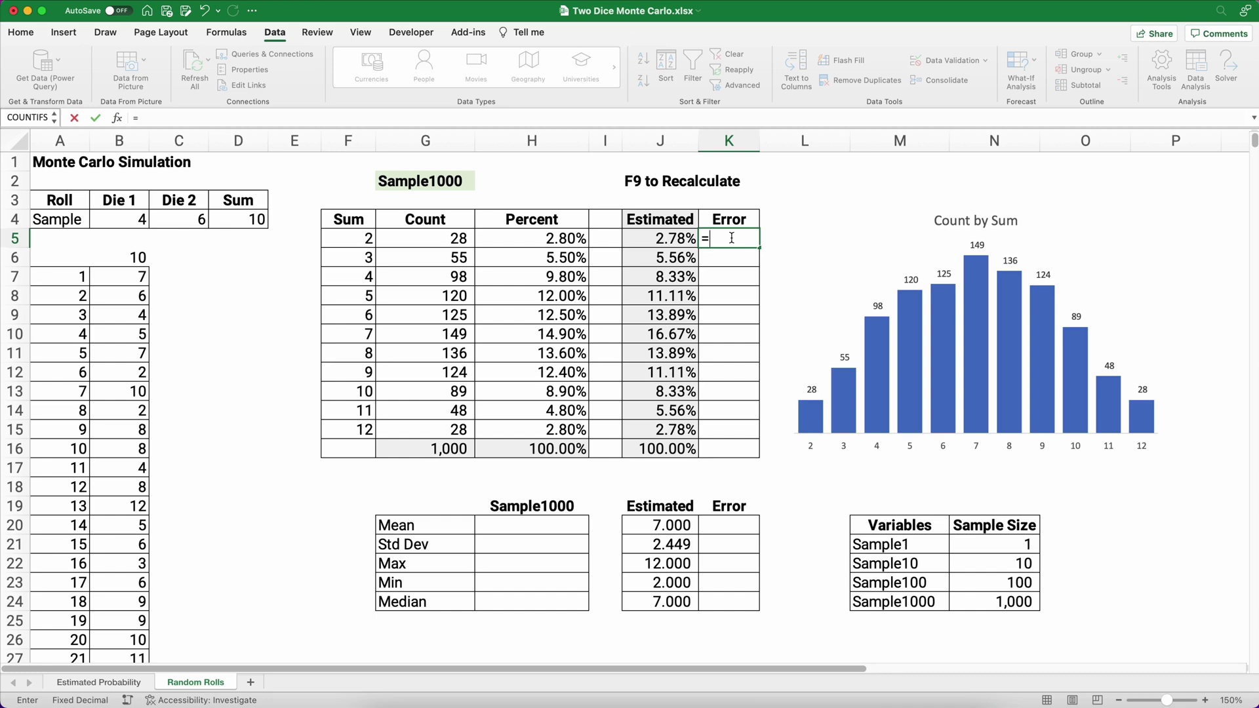
key(Left)
key(Left)
key(Left)
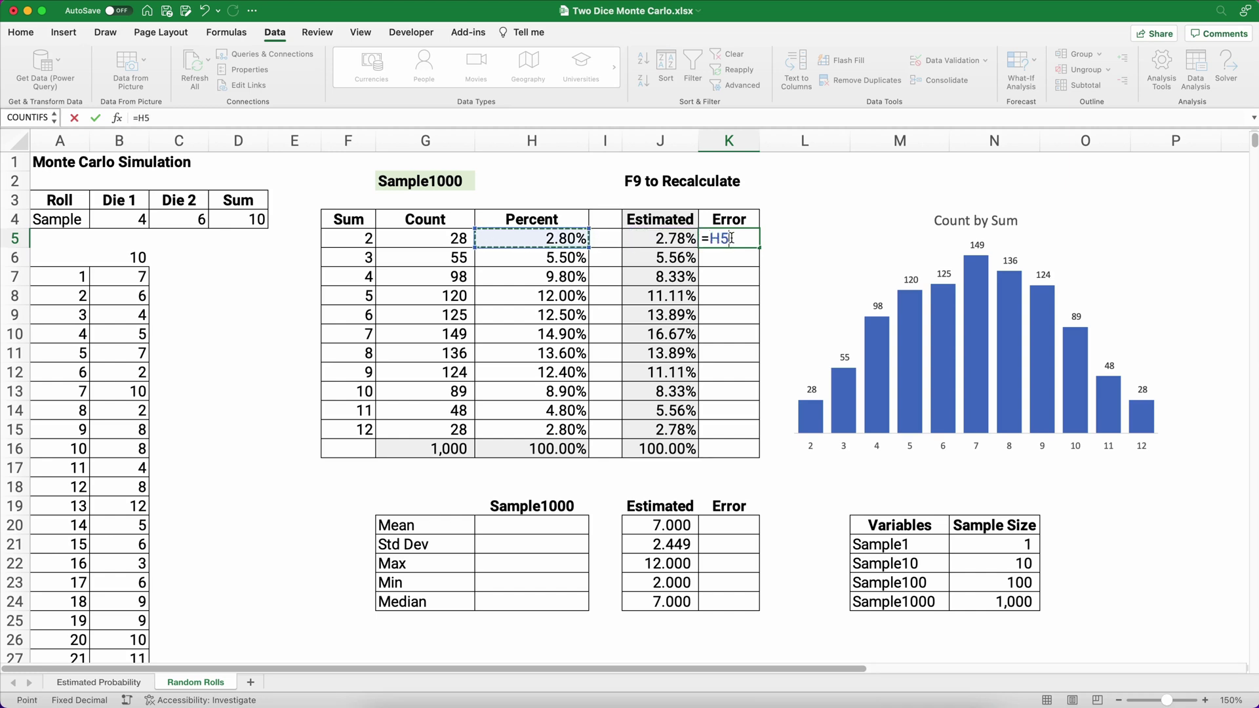
text(-)
key(Left)
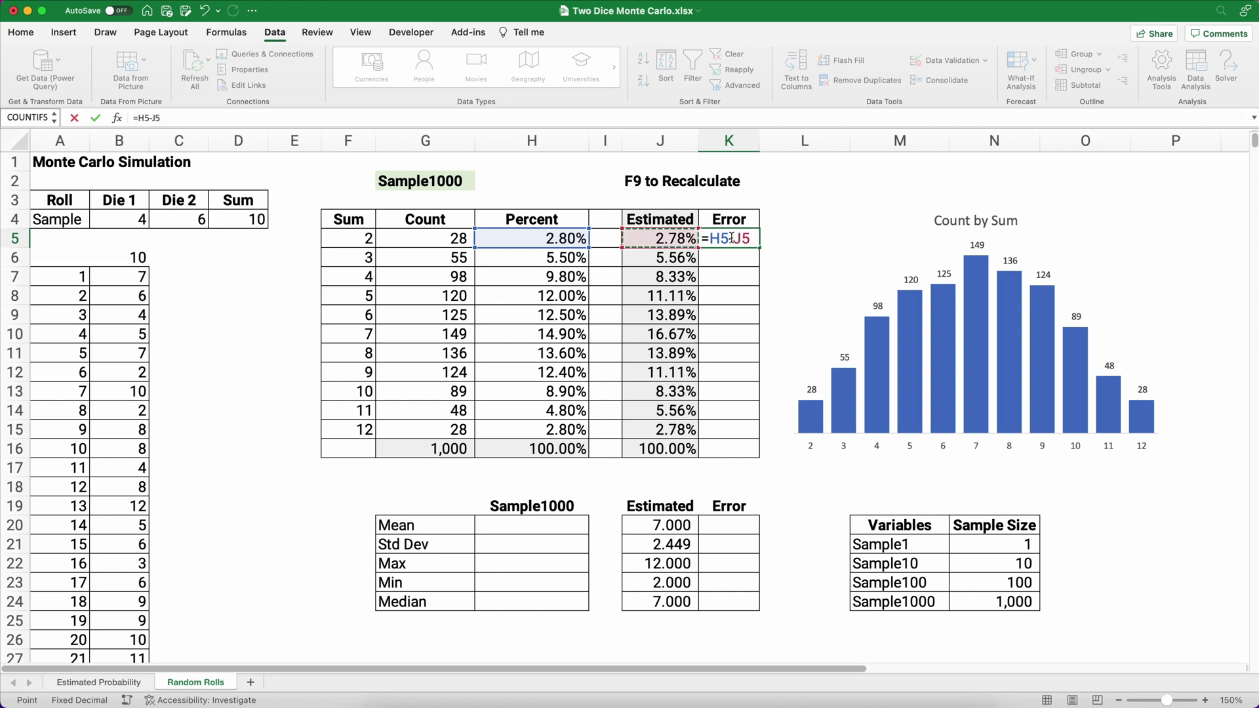
key(Return)
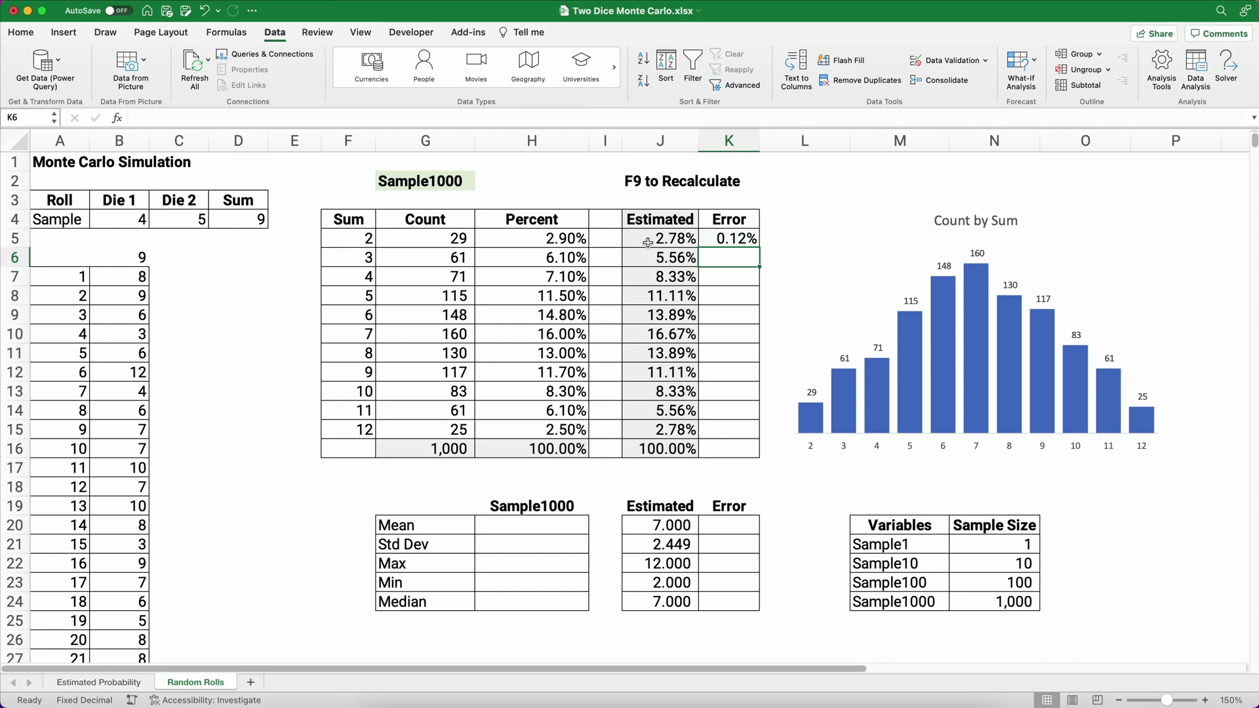
Copy the error formula down through K16 and recalculate with F9
click(739, 238)
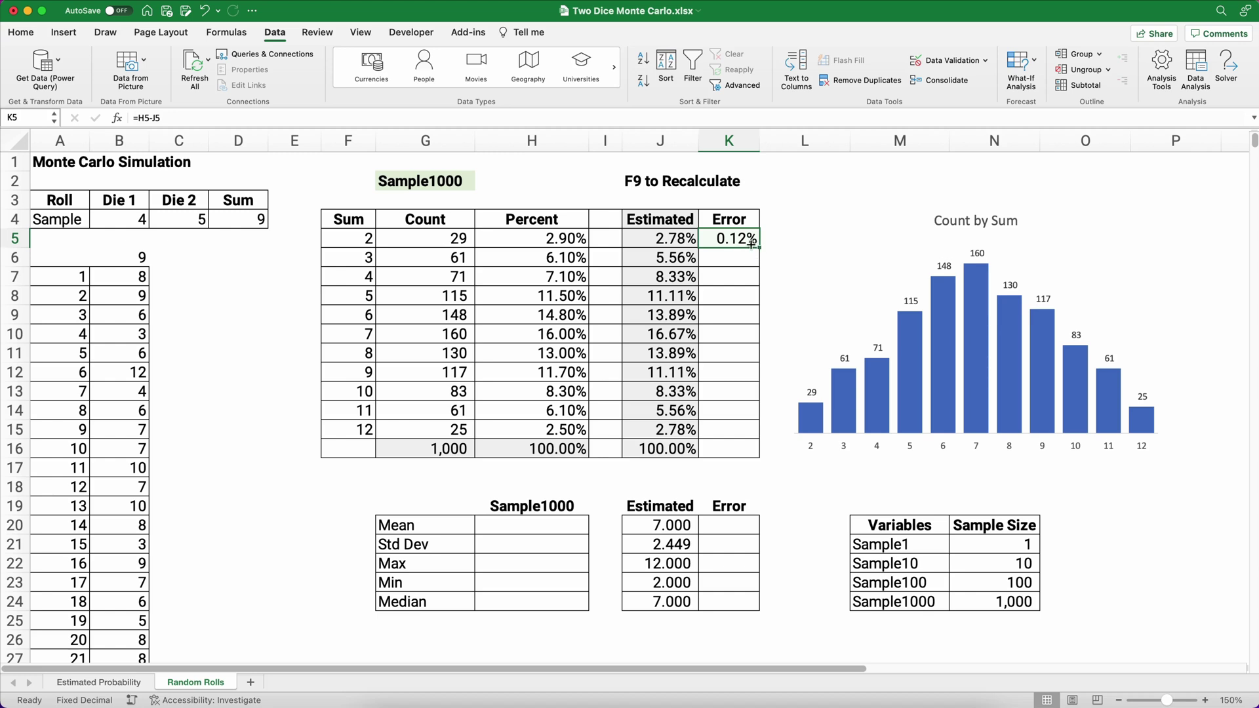
key(super)
key(super+c)
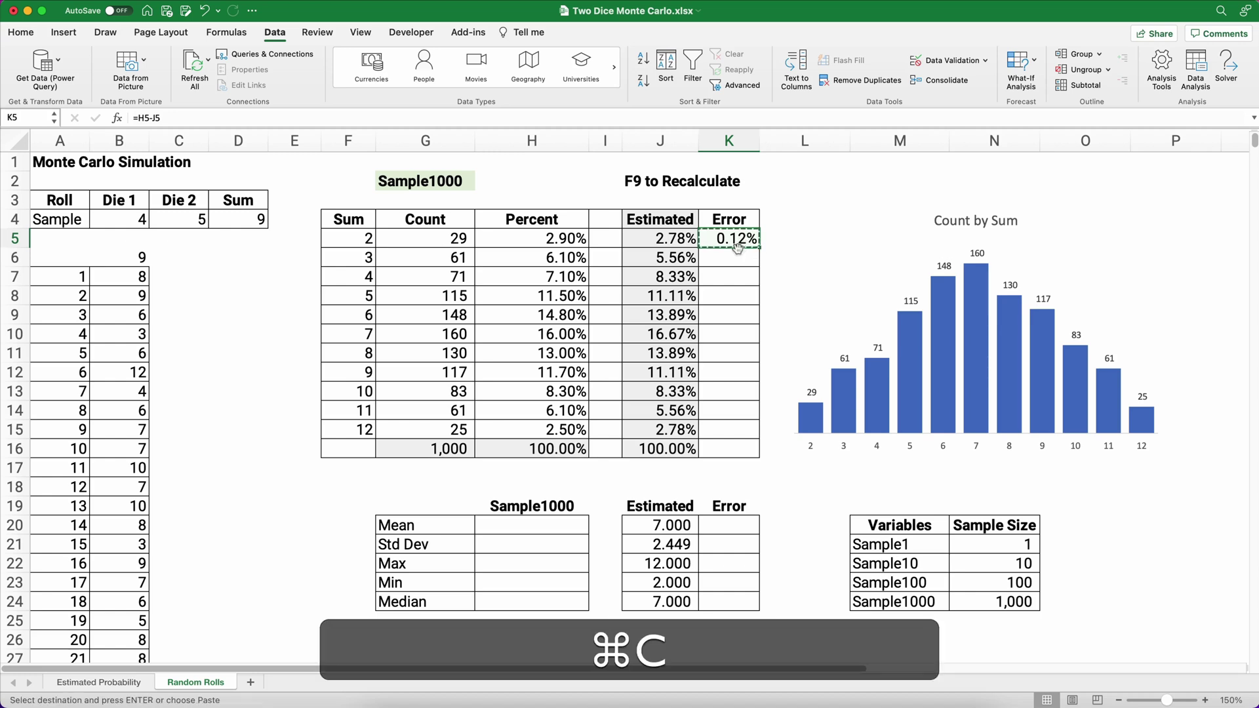
drag(735, 255, 747, 449)
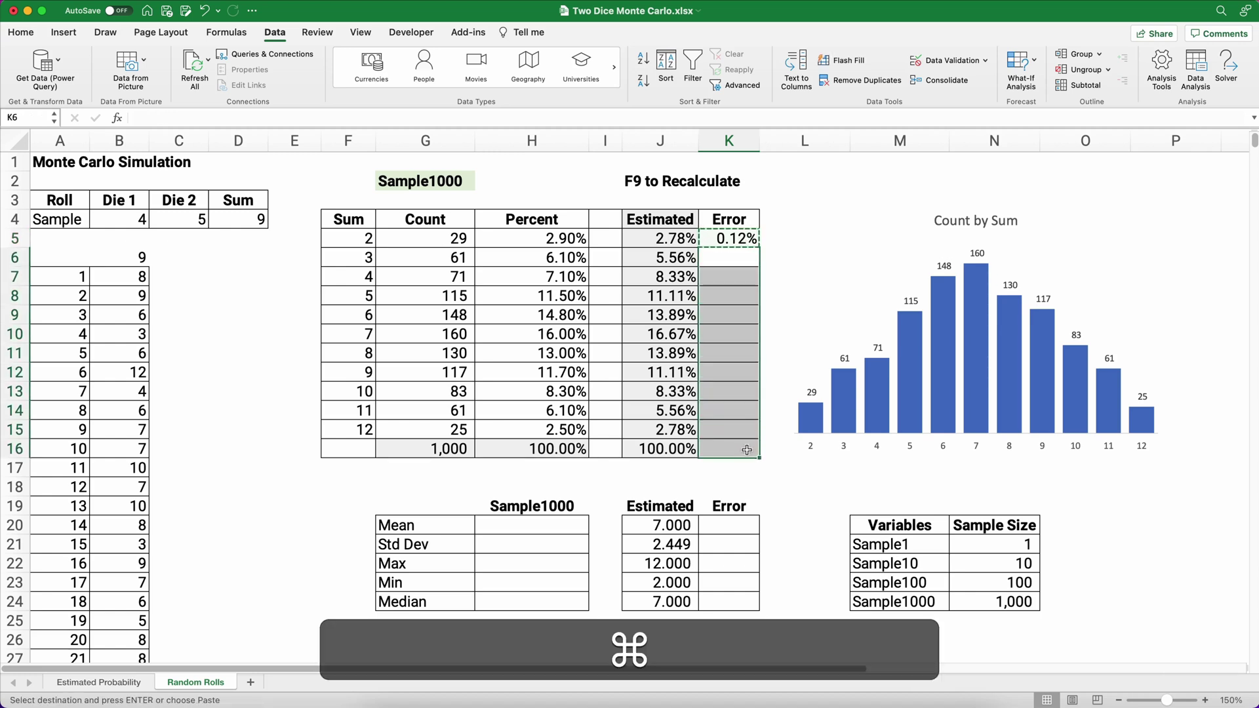
key(super+v)
click(271, 387)
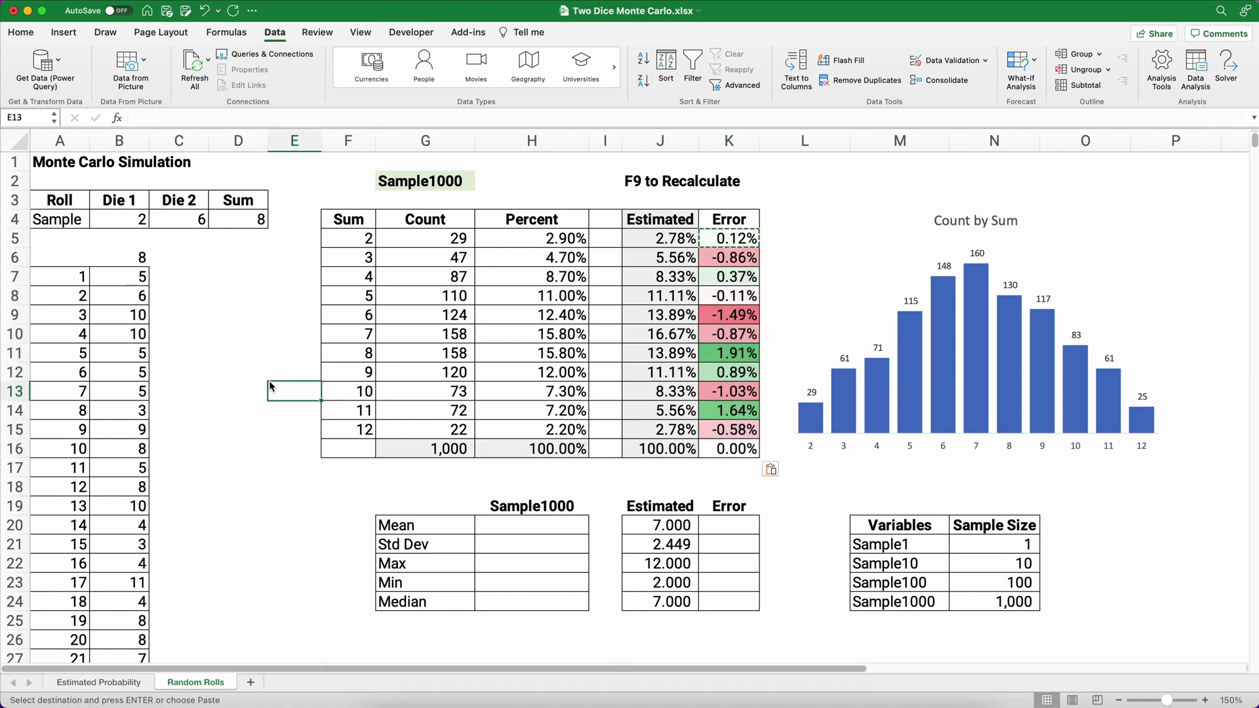
key(Escape)
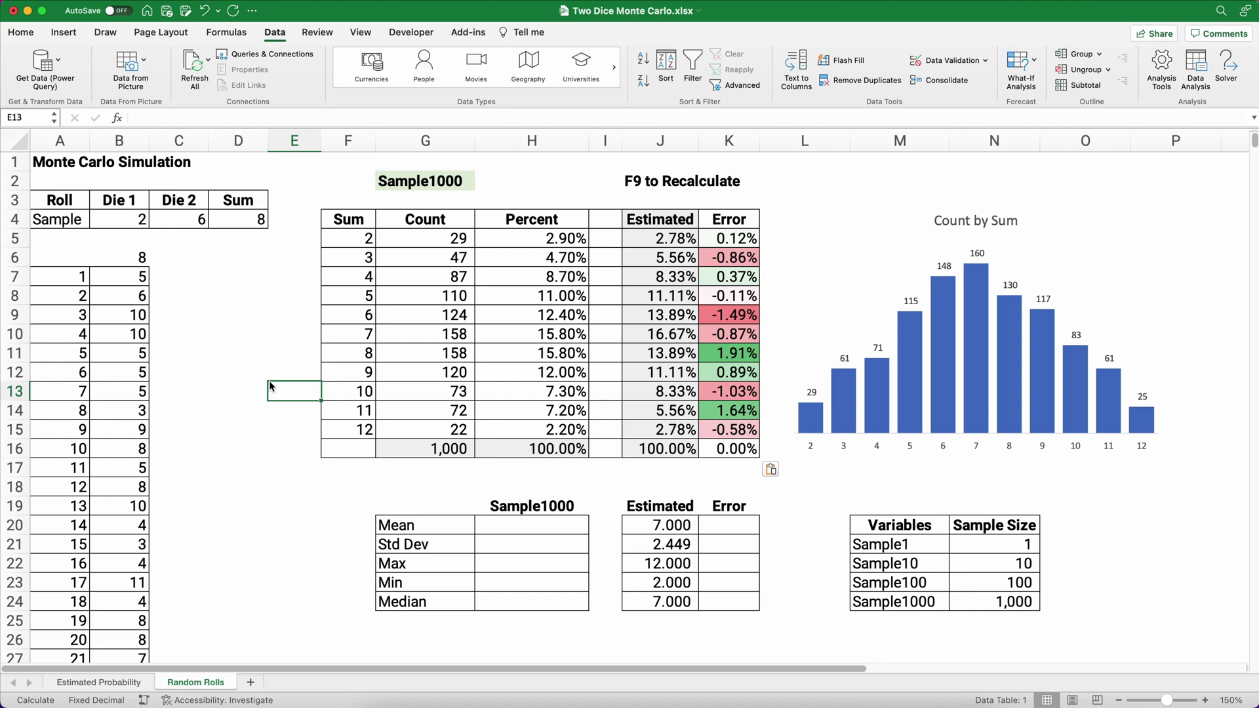
key(F9)
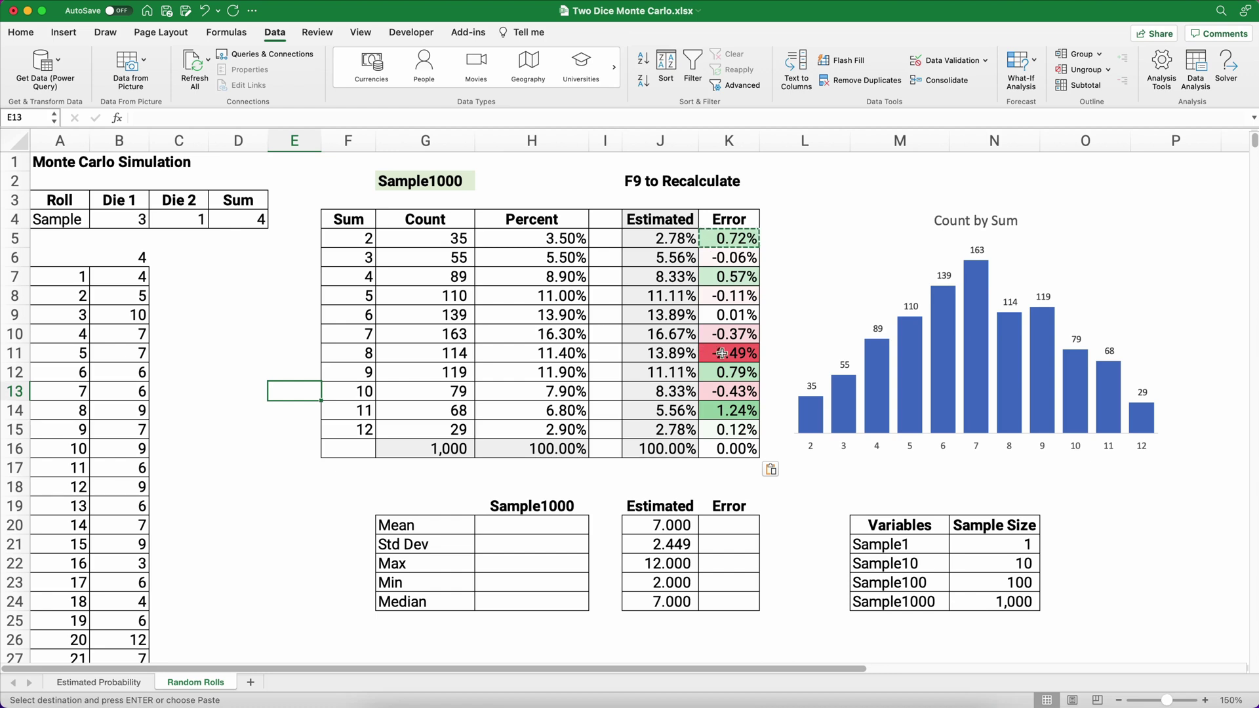
click(784, 241)
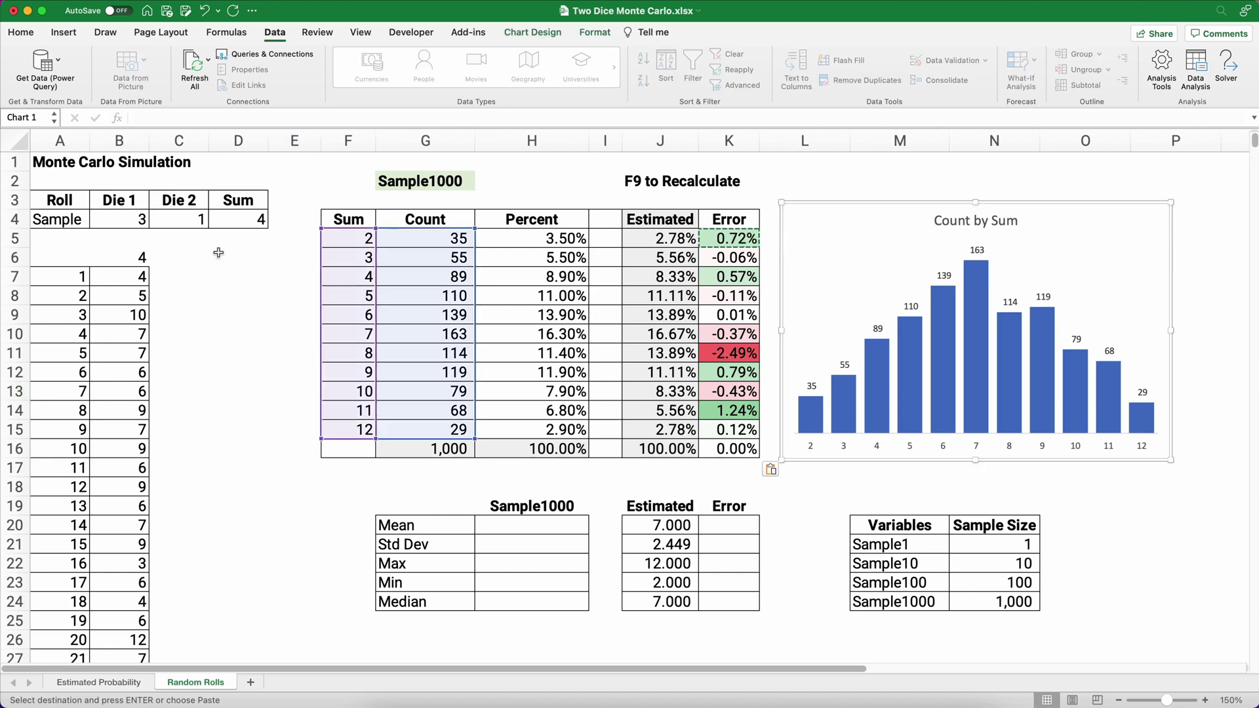
click(222, 274)
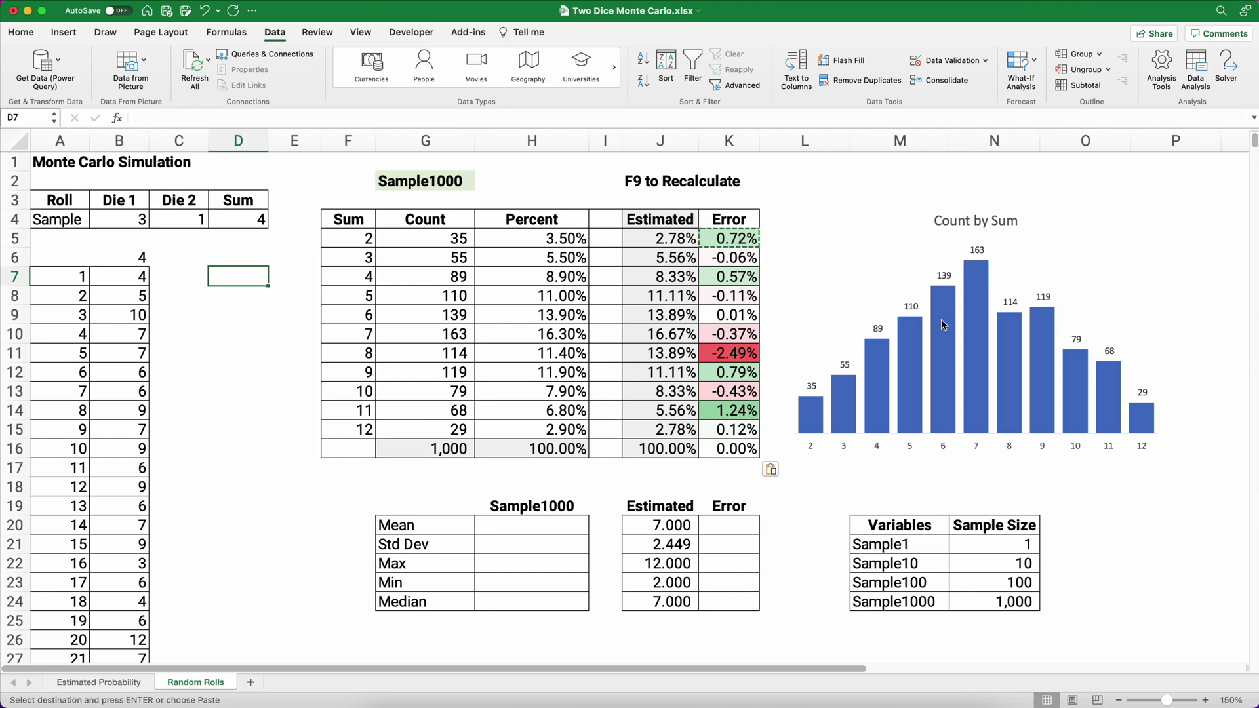
click(216, 467)
click(488, 524)
click(518, 505)
Enter =G2 in header H19 so it reads Sample1000
text(=)
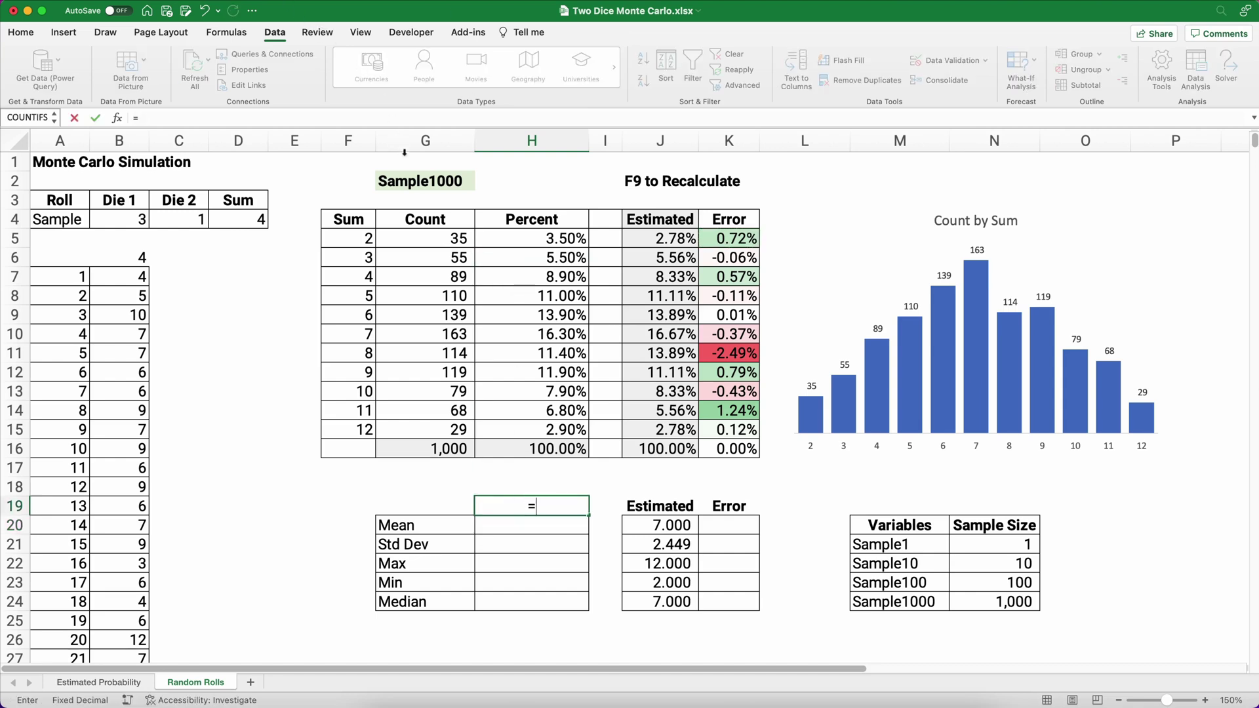
click(420, 179)
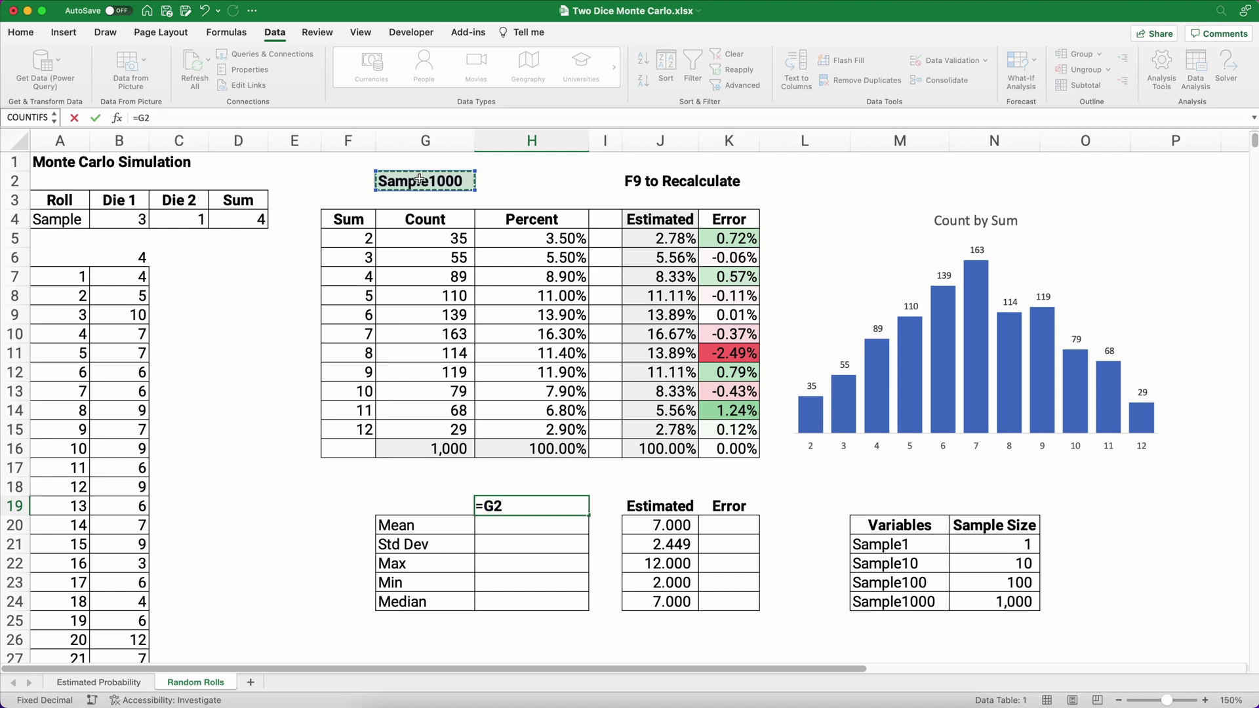
key(Return)
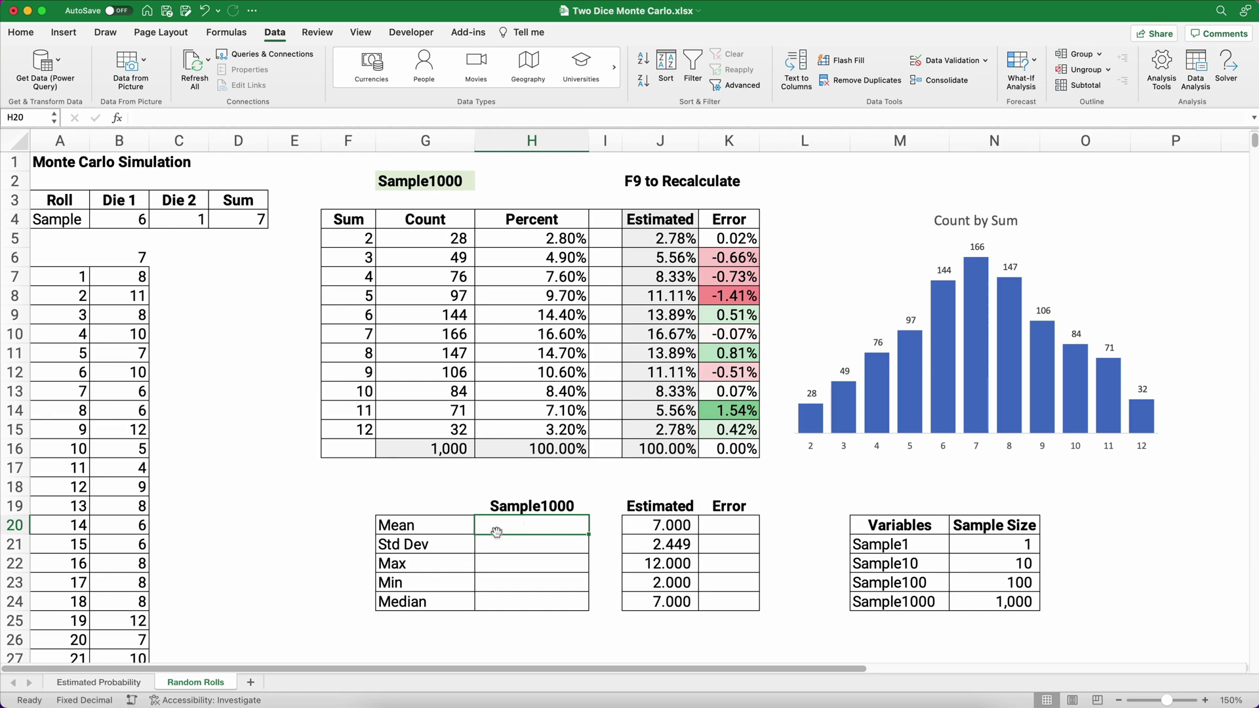
Enter =AVERAGE(INDIRECT($G$2)) in the Mean cell H20
text(=av)
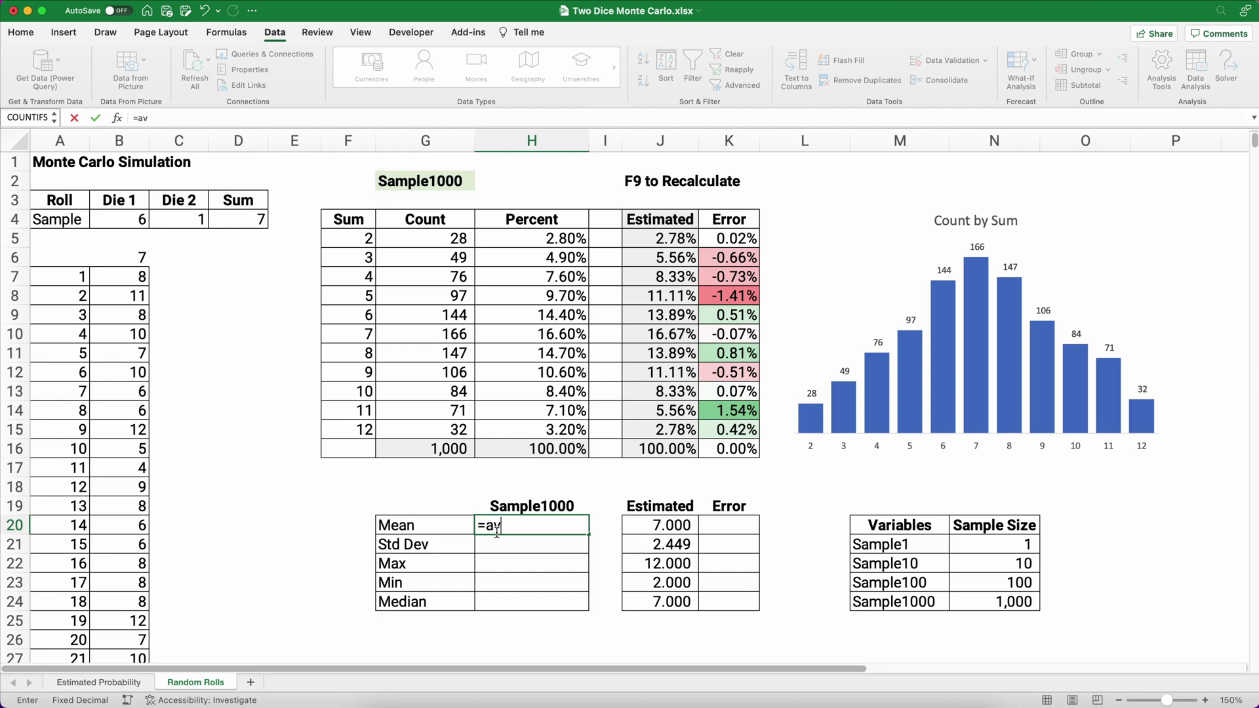
text(erage)
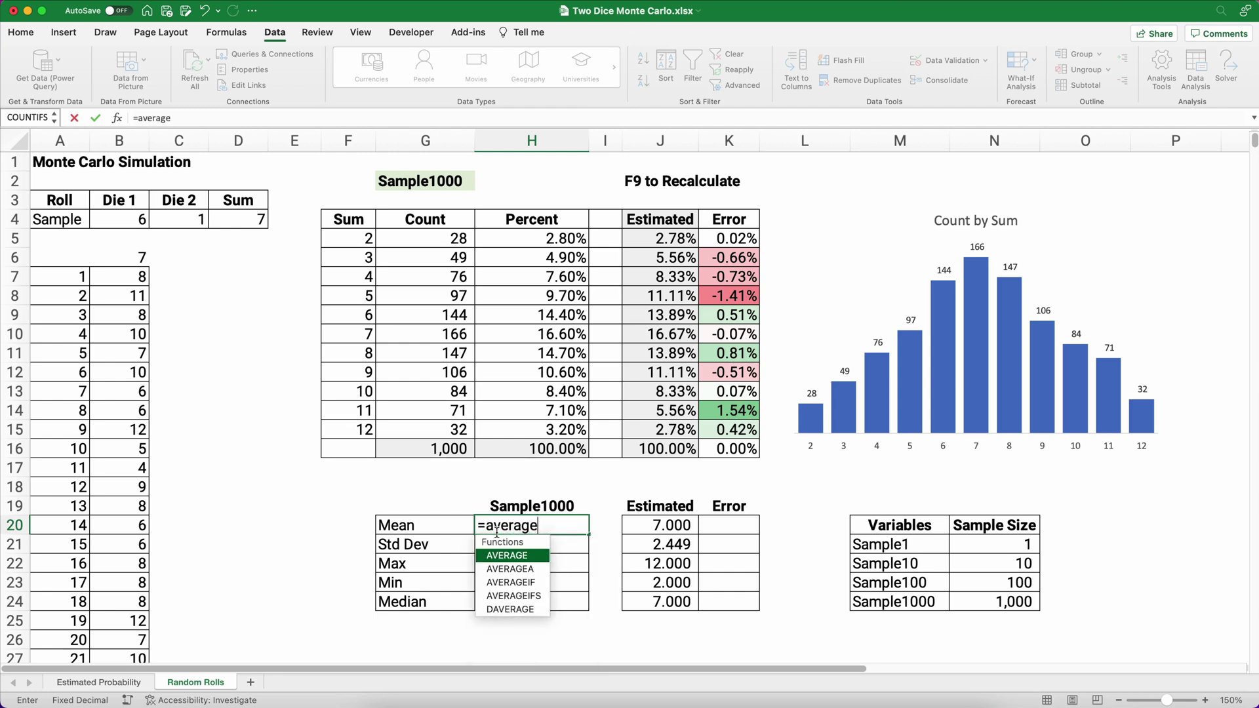
text((indi)
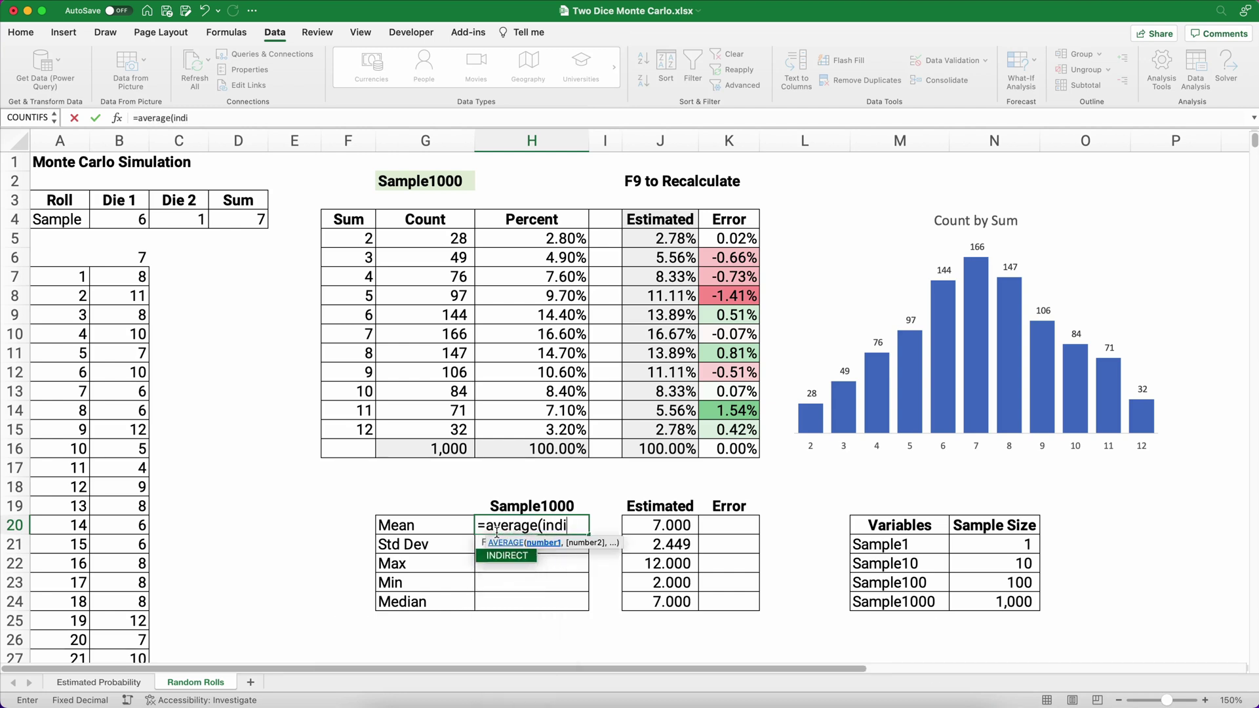
text(rect()
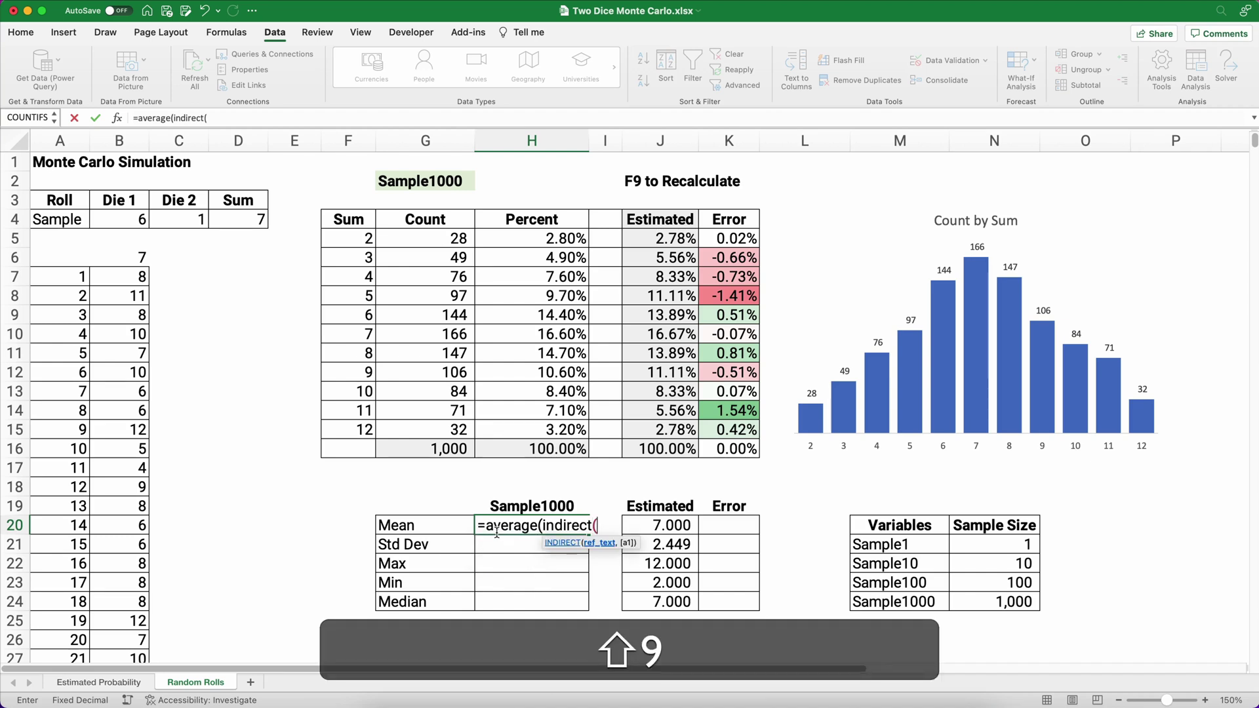
click(407, 183)
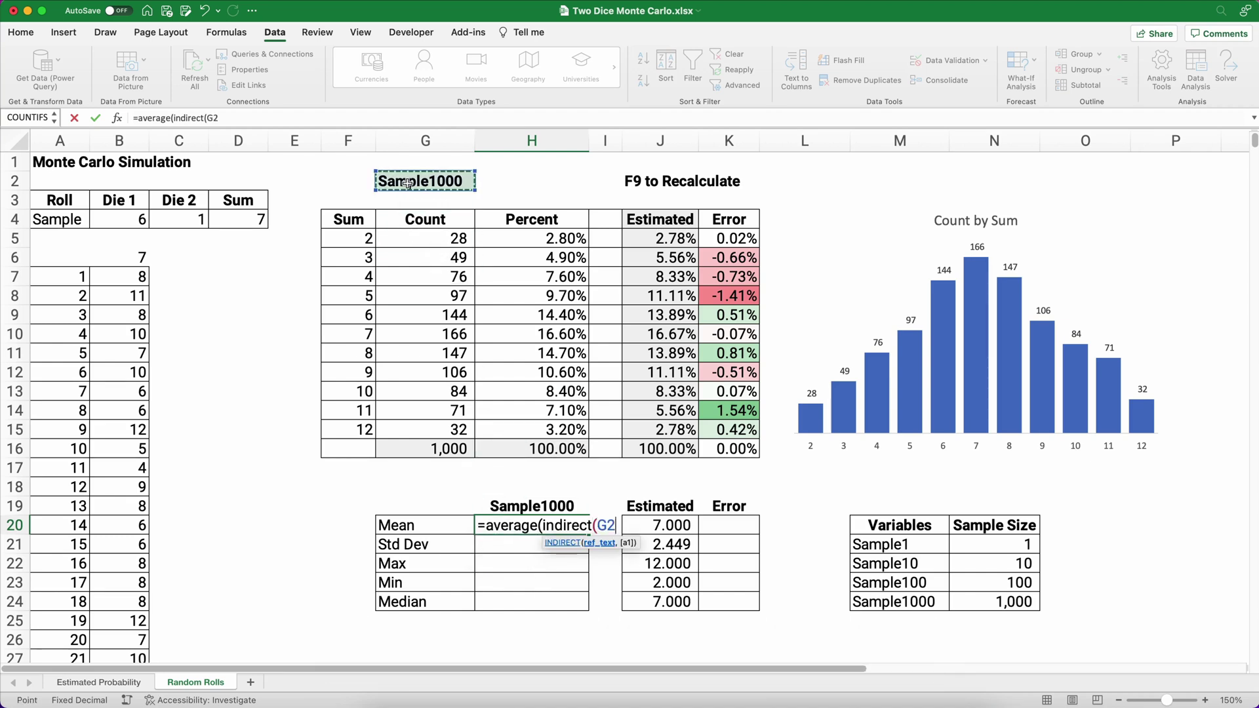
key(F4)
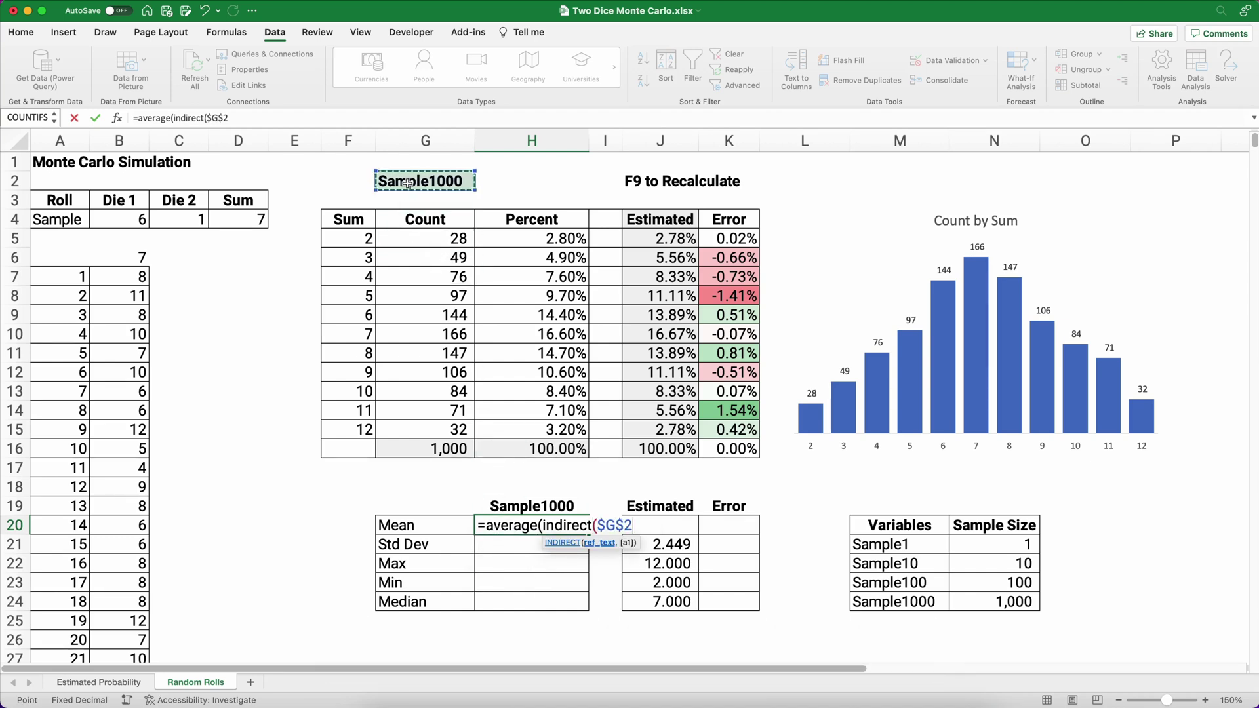
text()))
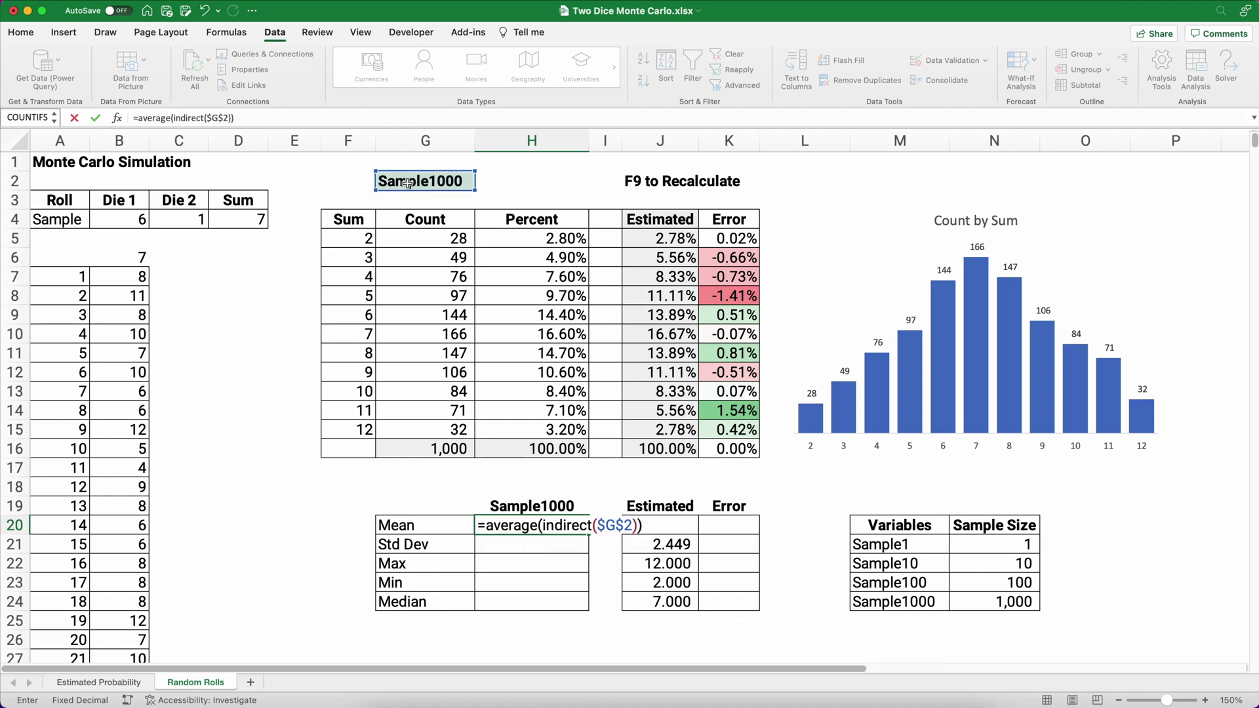
key(Return)
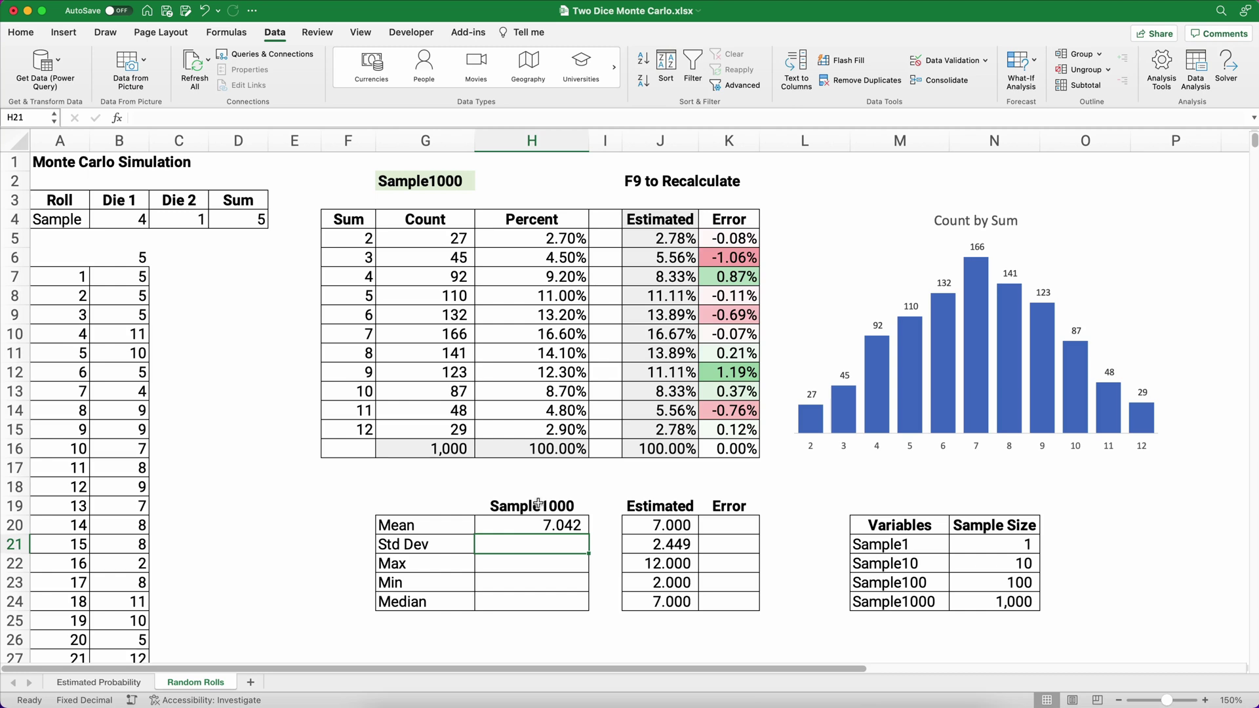
Copy the Mean formula into H21:H24 for Std Dev through Median
click(543, 525)
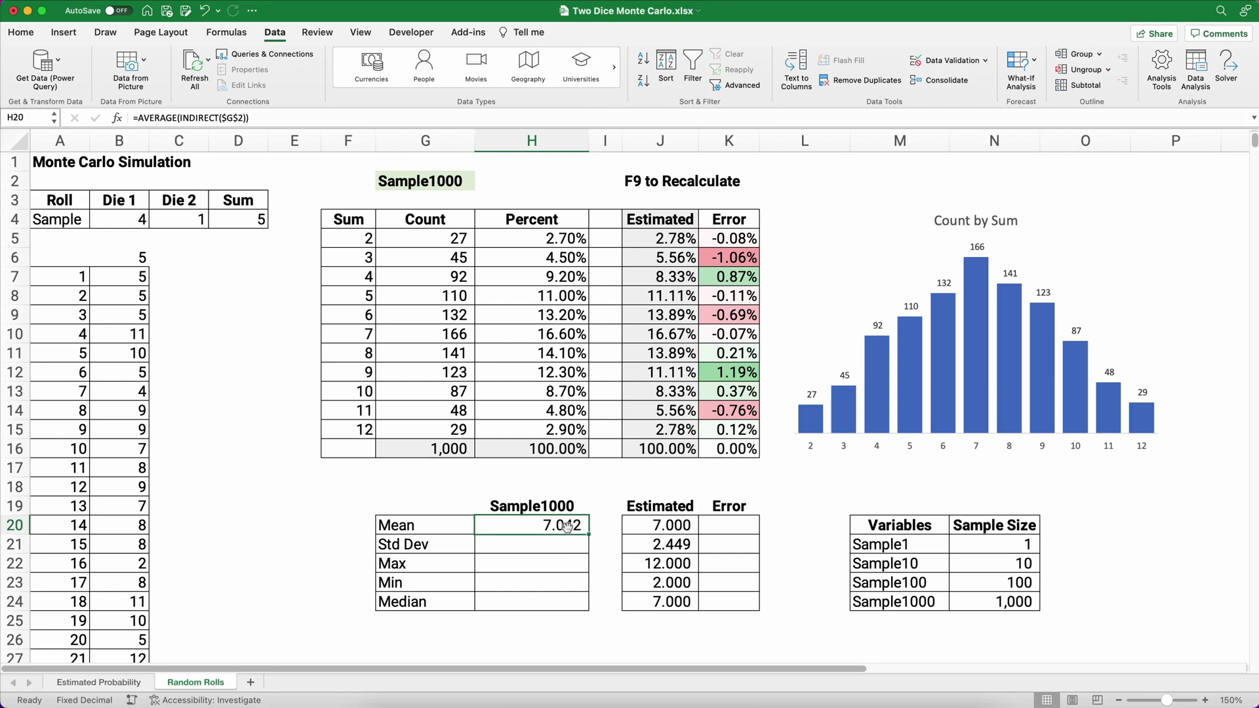
key(super)
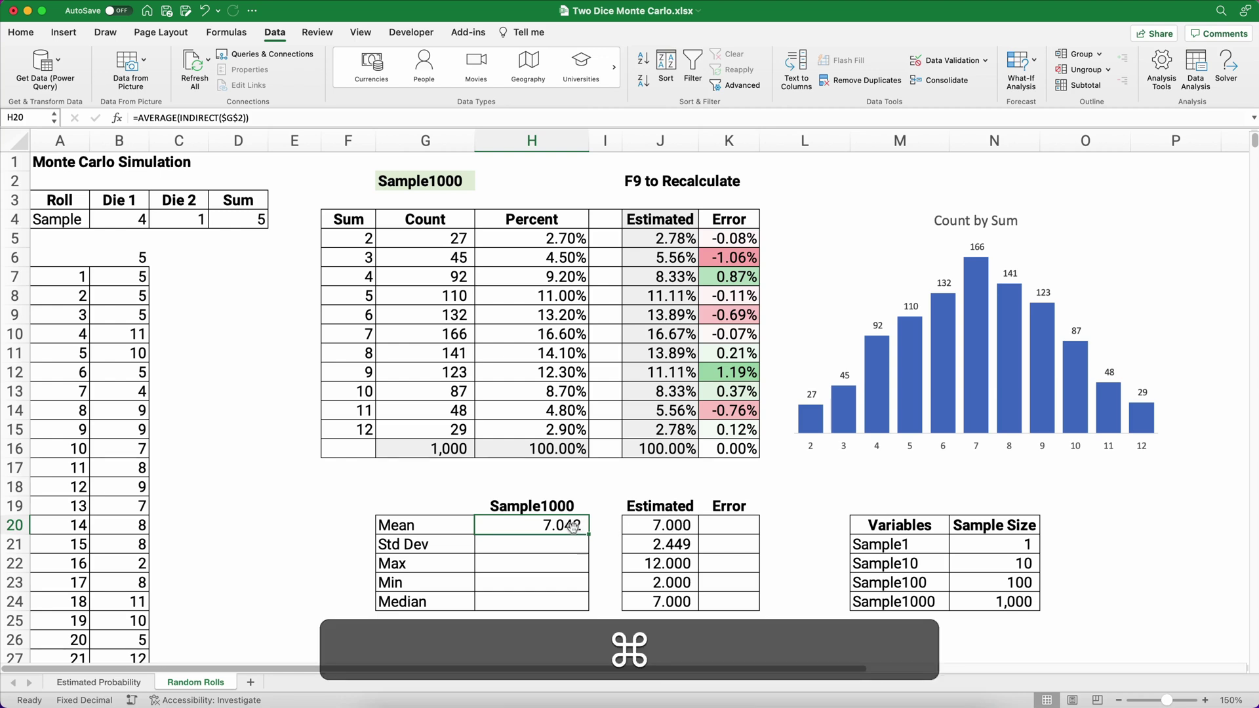
key(super+c)
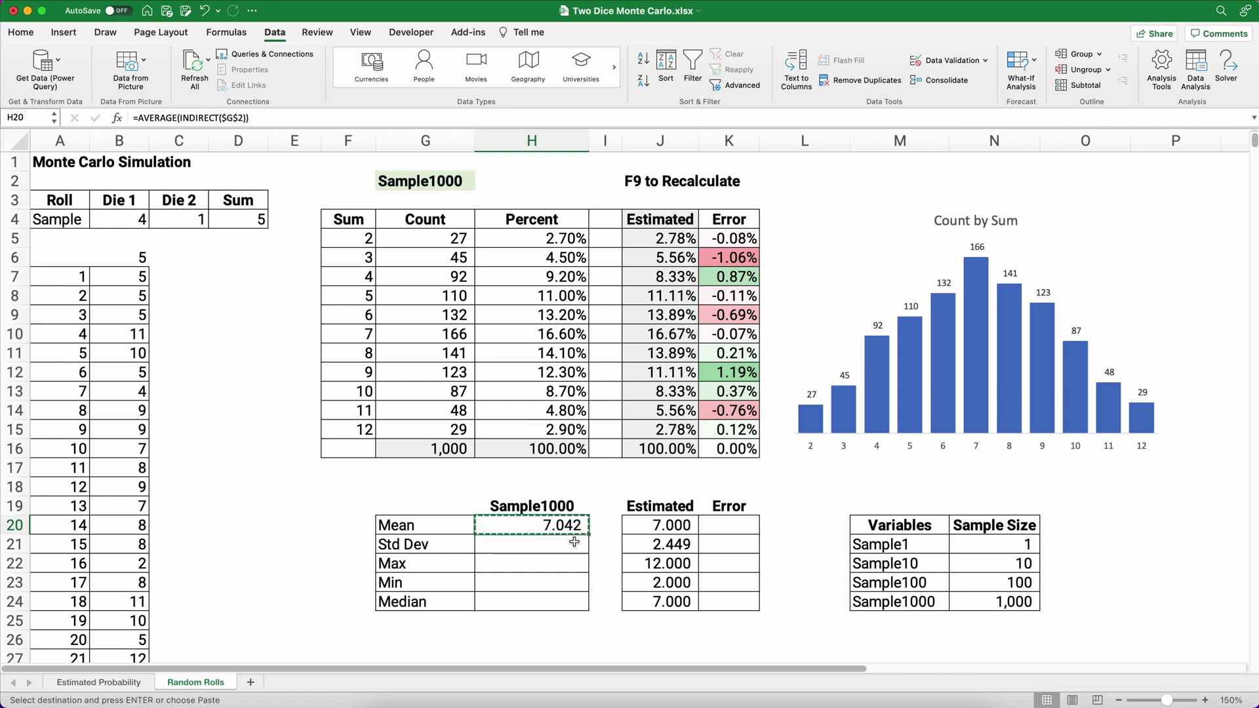
drag(574, 543, 567, 599)
key(super+v)
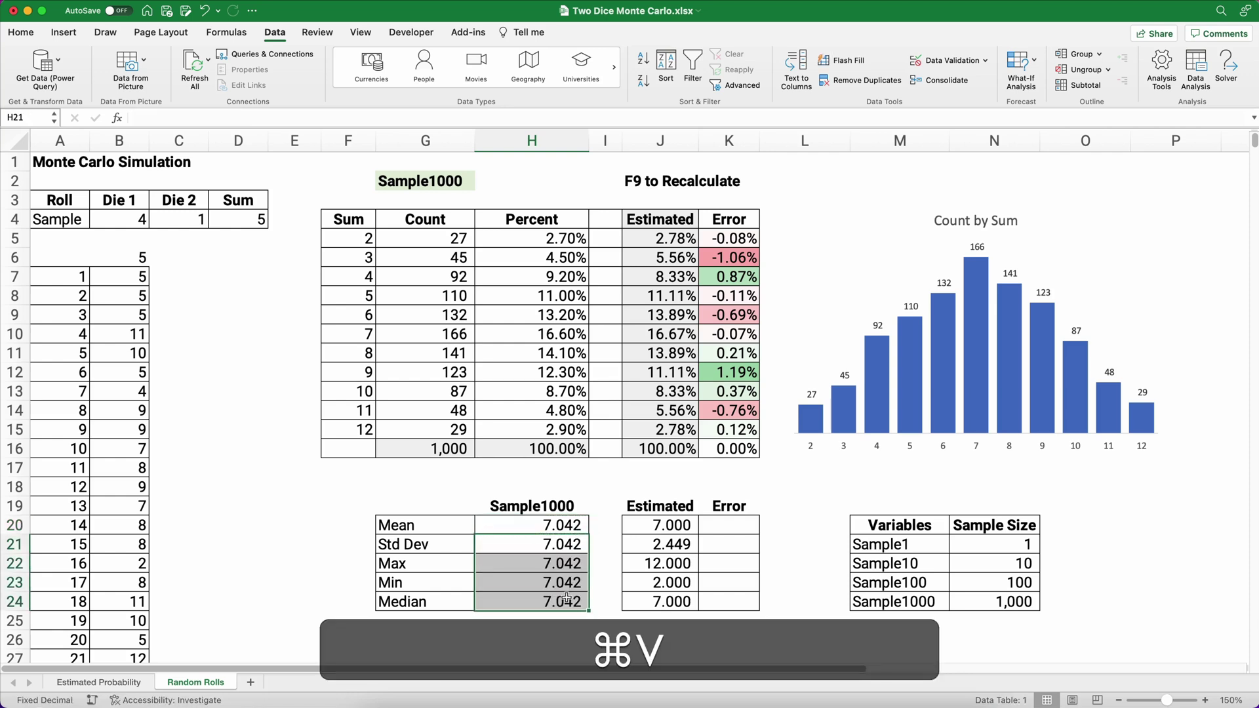
click(503, 548)
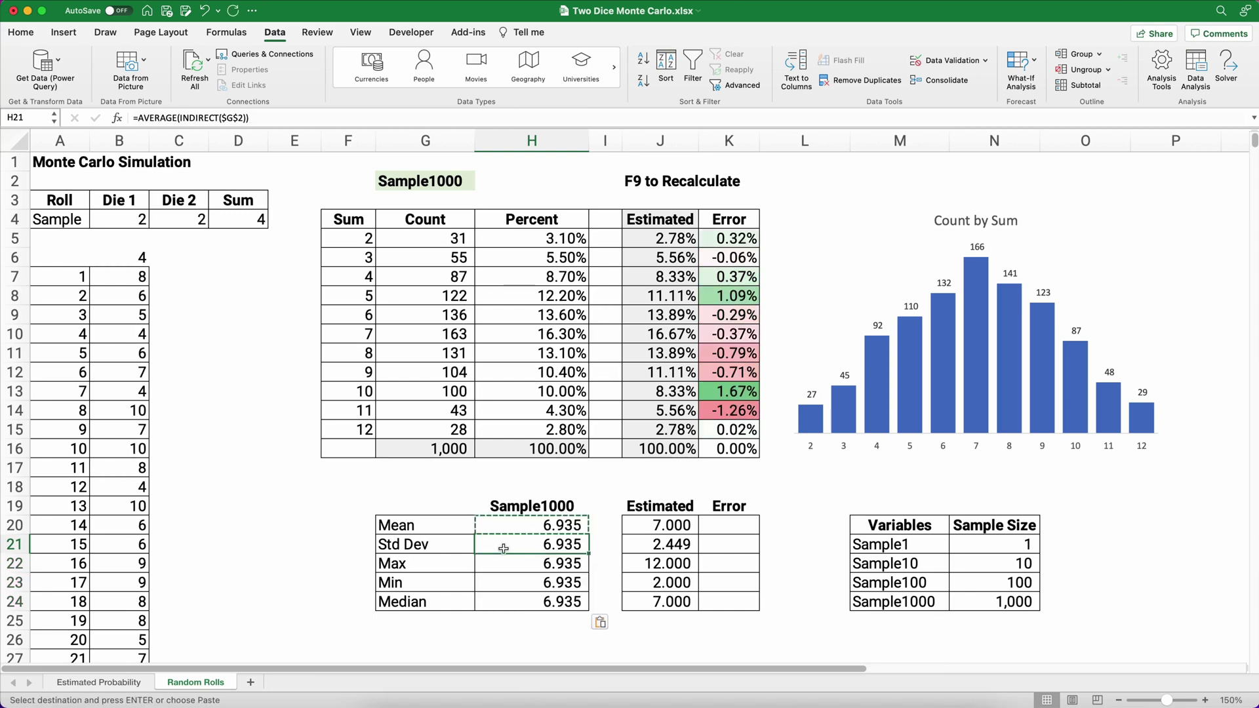
Replace AVERAGE with STDEV.S in the Std Dev formula in H21
double_click(148, 116)
text(std)
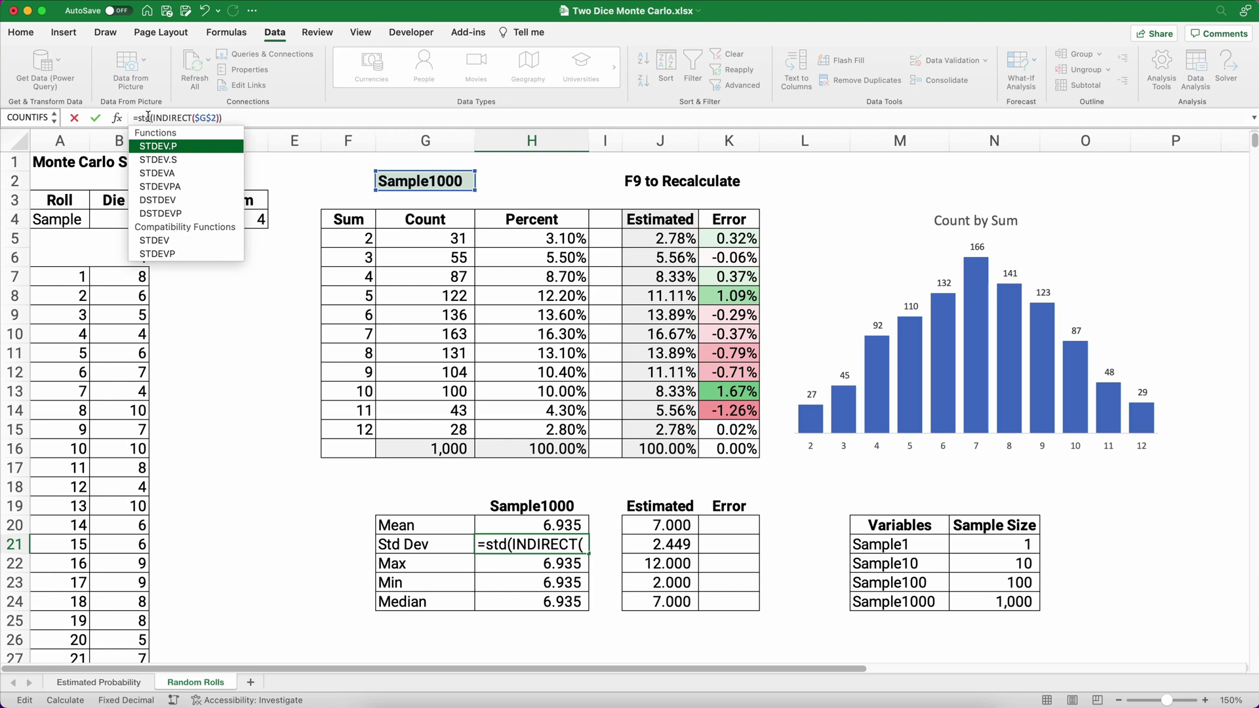
double_click(164, 160)
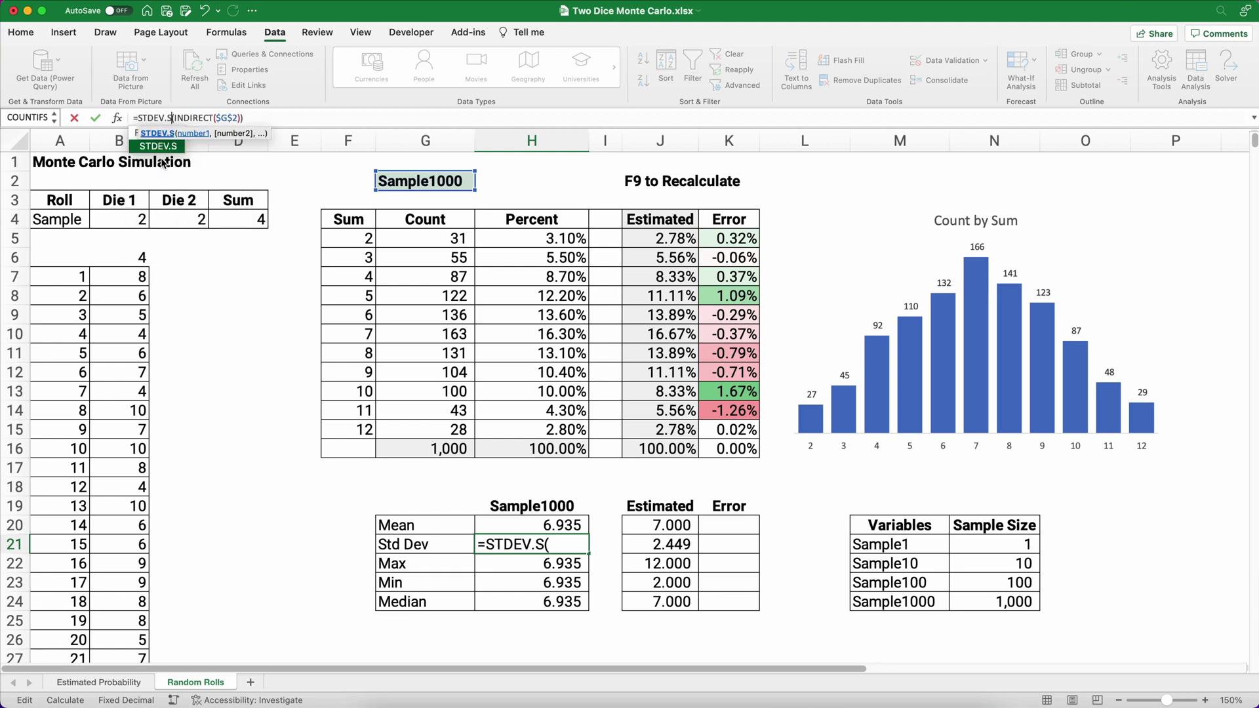
key(Return)
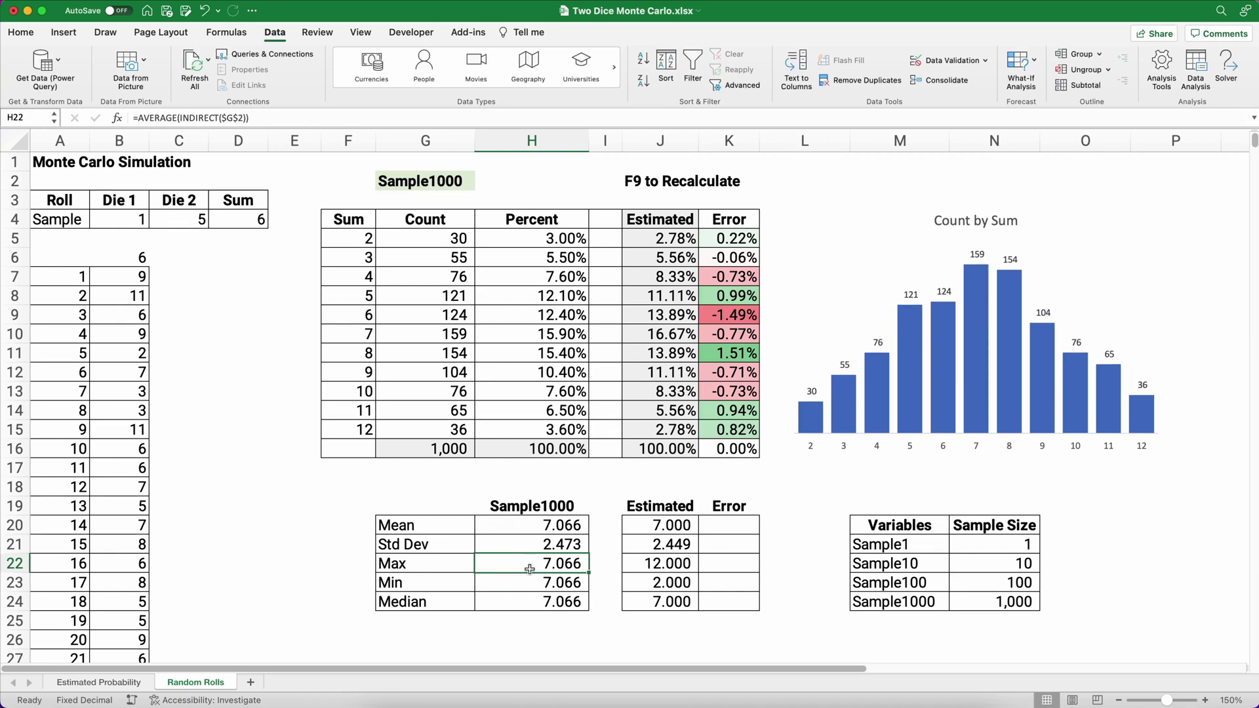
Swap AVERAGE for MAX, MIN and MEDIAN in the H22:H24 formulas, giving 12, 2 and 7
click(160, 120)
double_click(160, 119)
text(max)
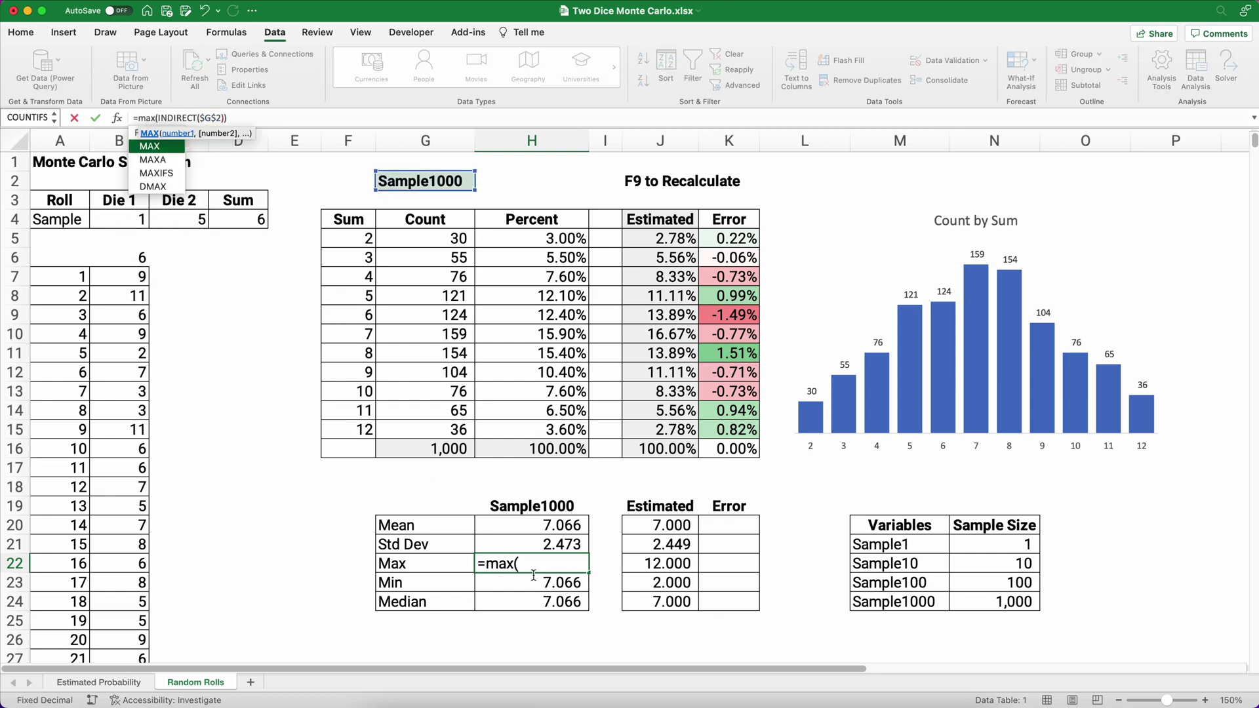
key(Return)
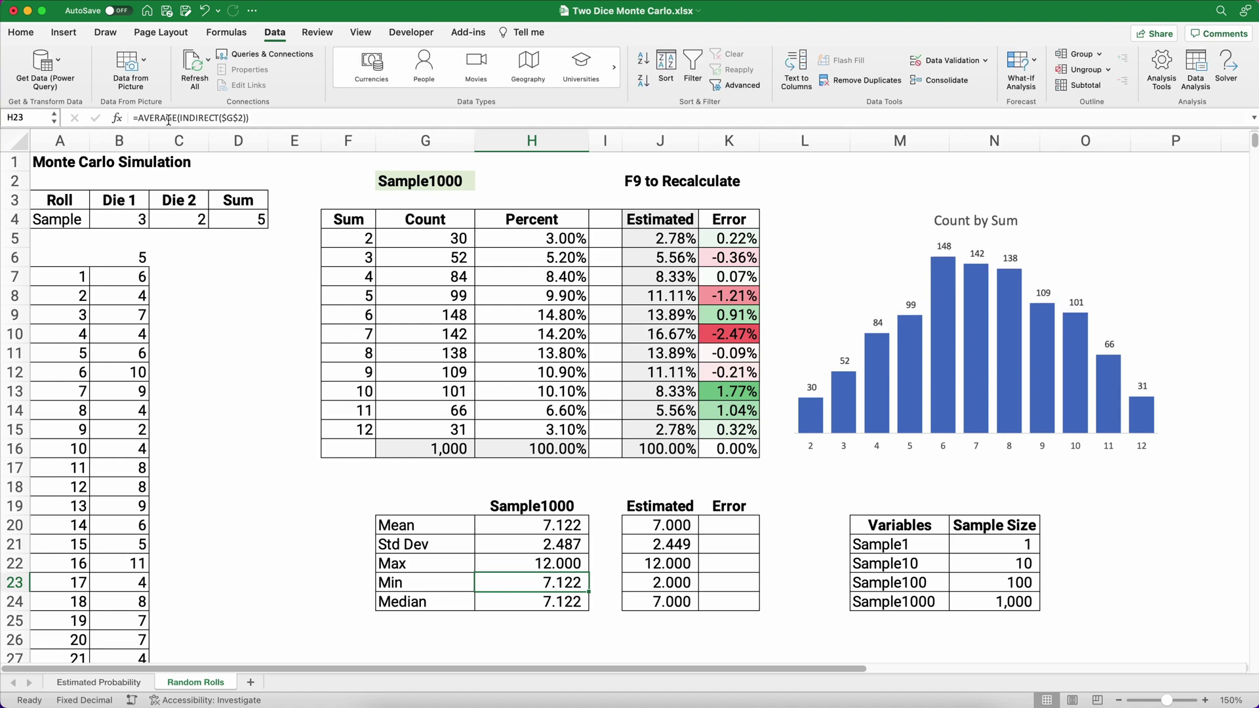
double_click(162, 119)
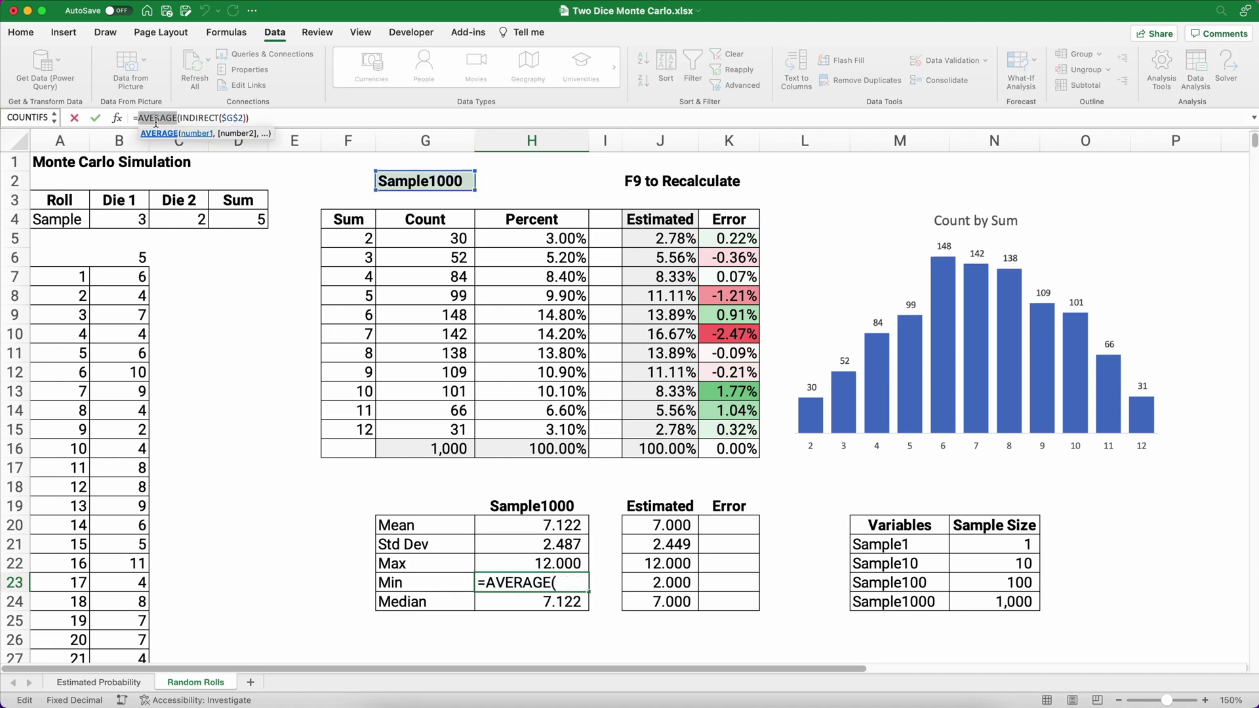
text(min)
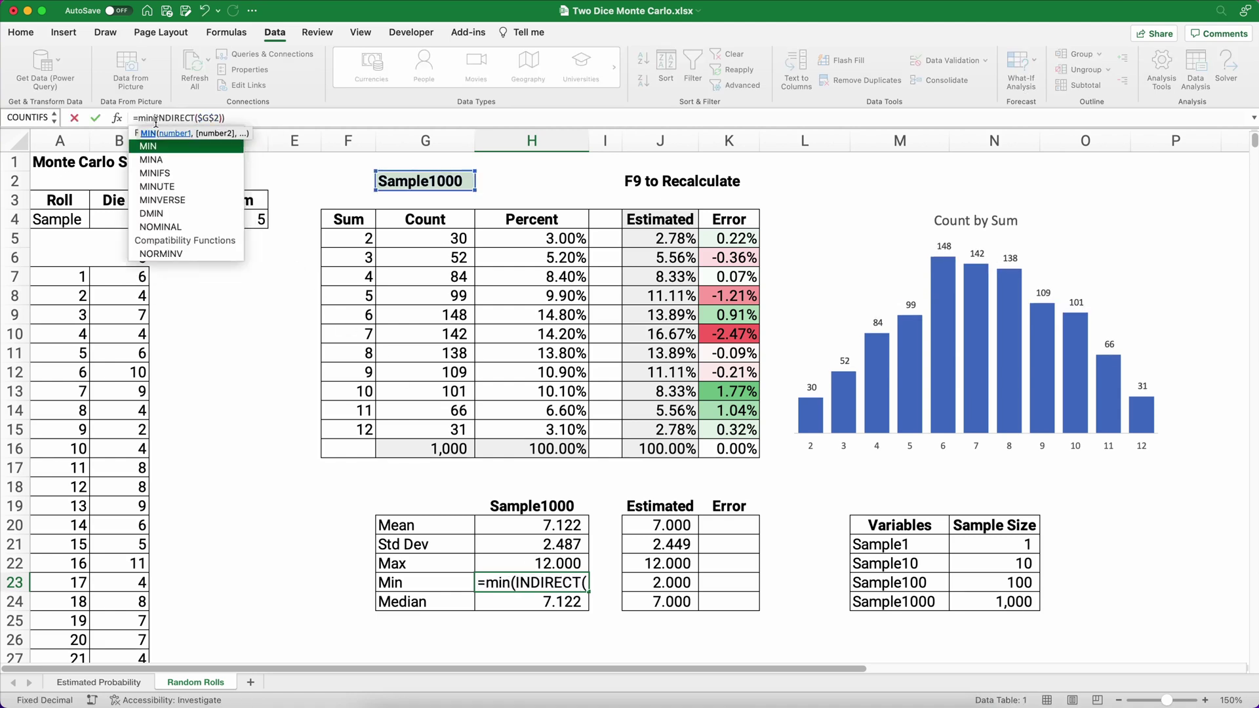
key(Return)
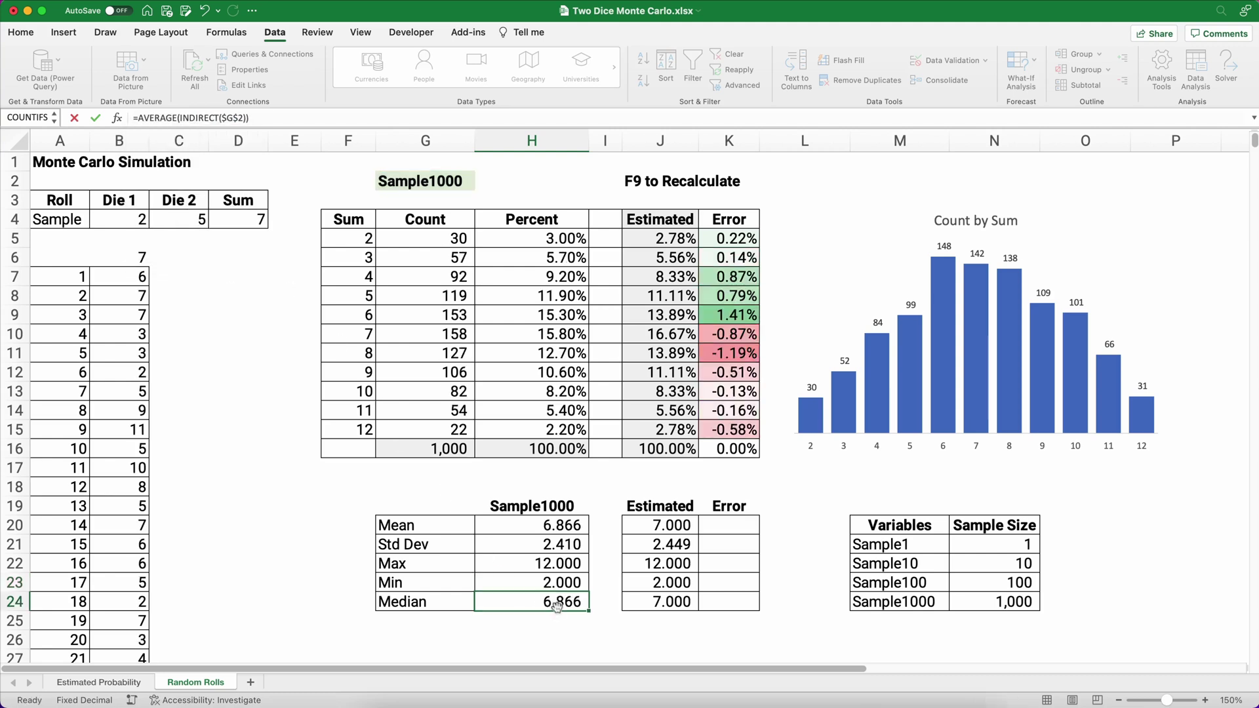
double_click(149, 118)
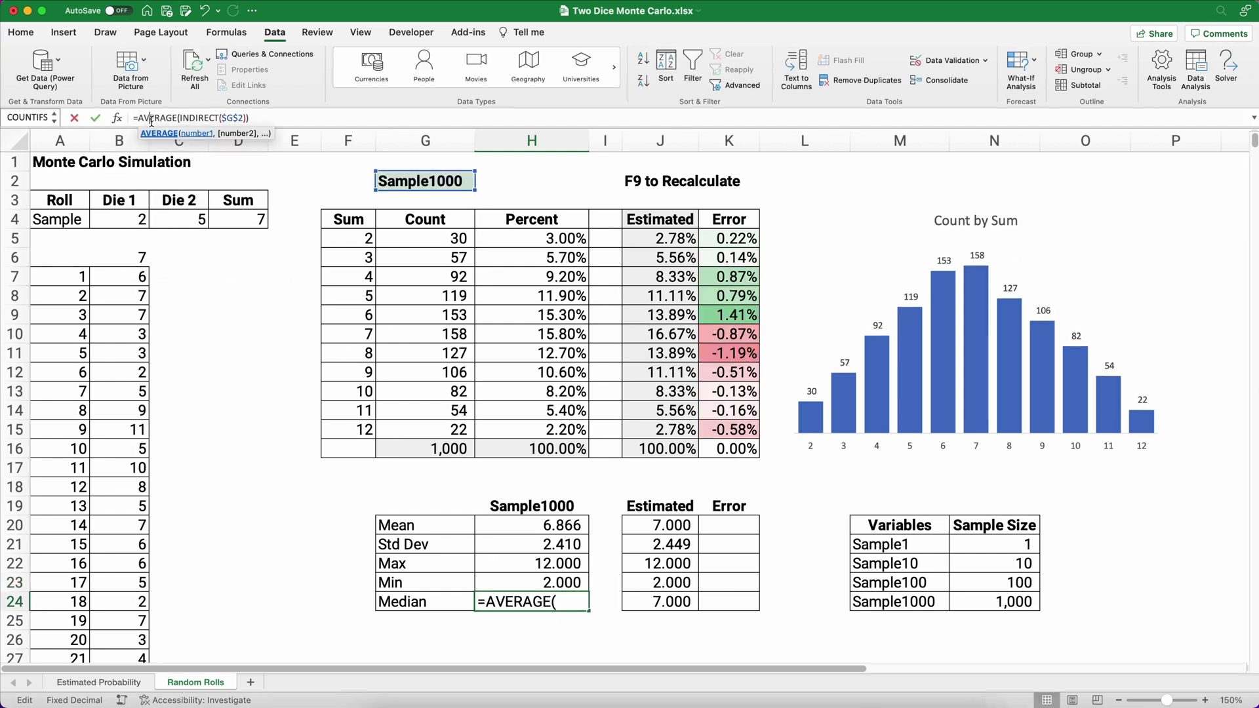
text(median)
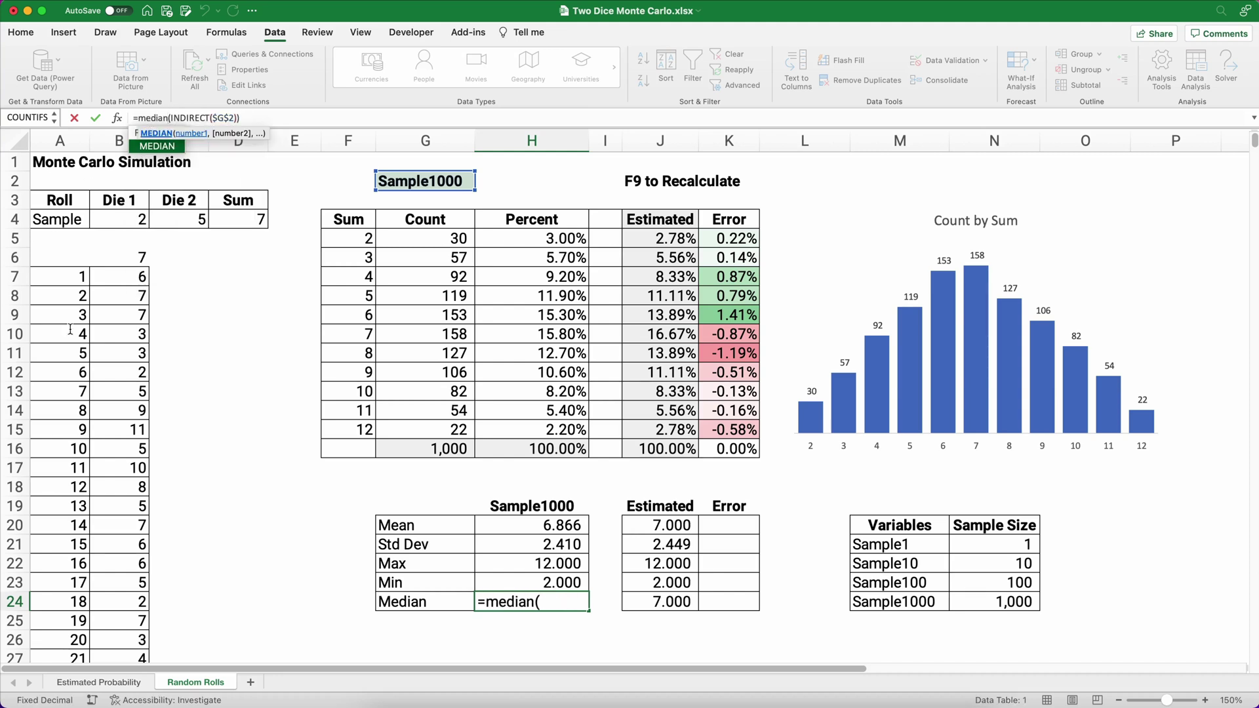
key(Return)
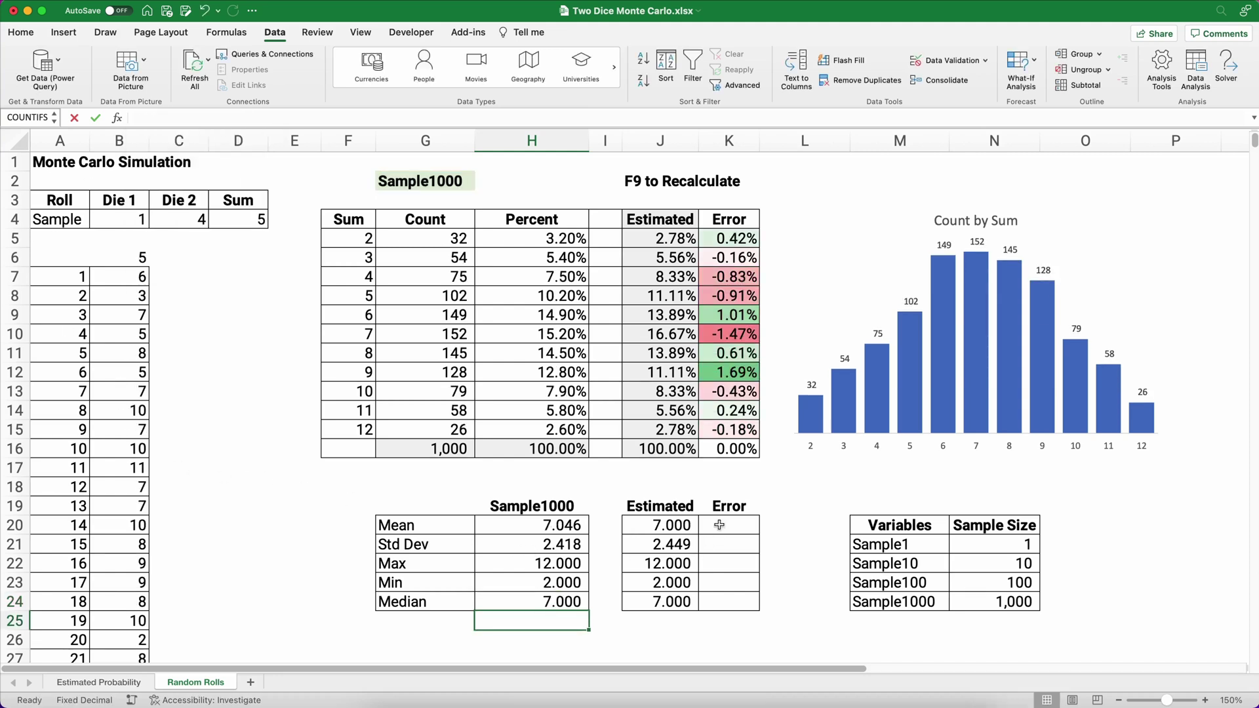
Enter =H20-J20 in K20 and copy it down through K21:K24
click(719, 525)
text(=)
key(Left)
key(Left)
key(Left)
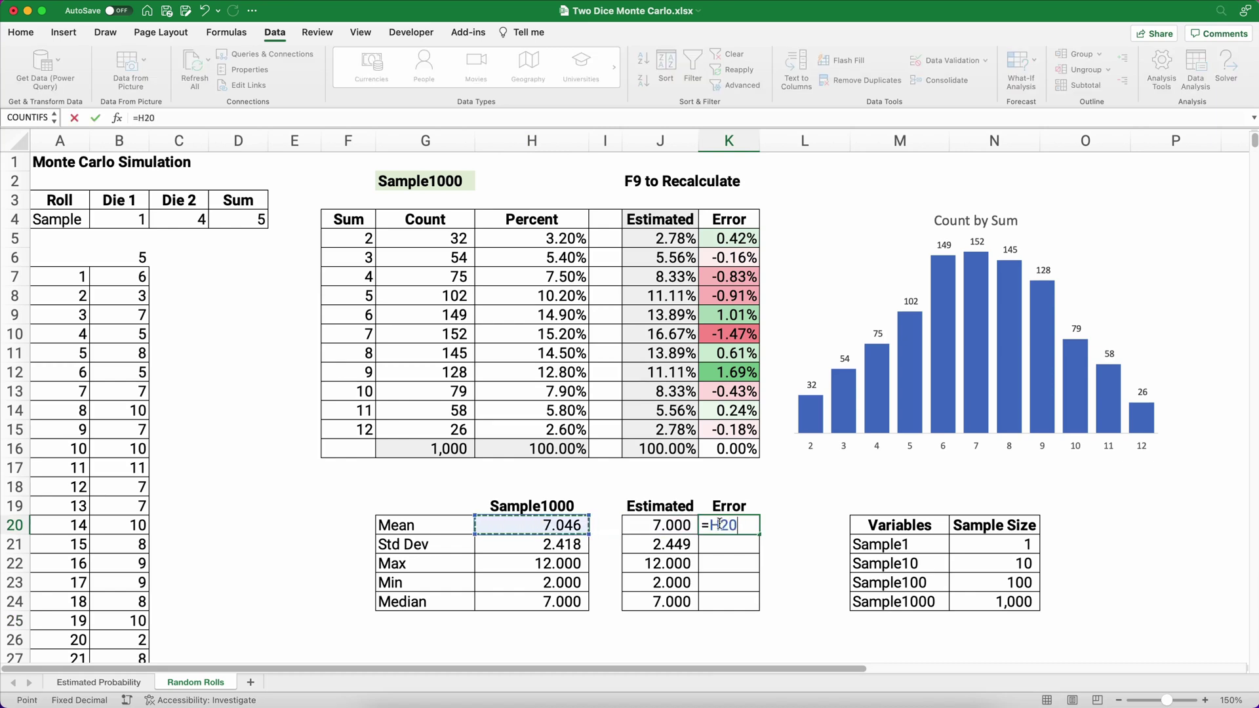
text(-)
click(693, 524)
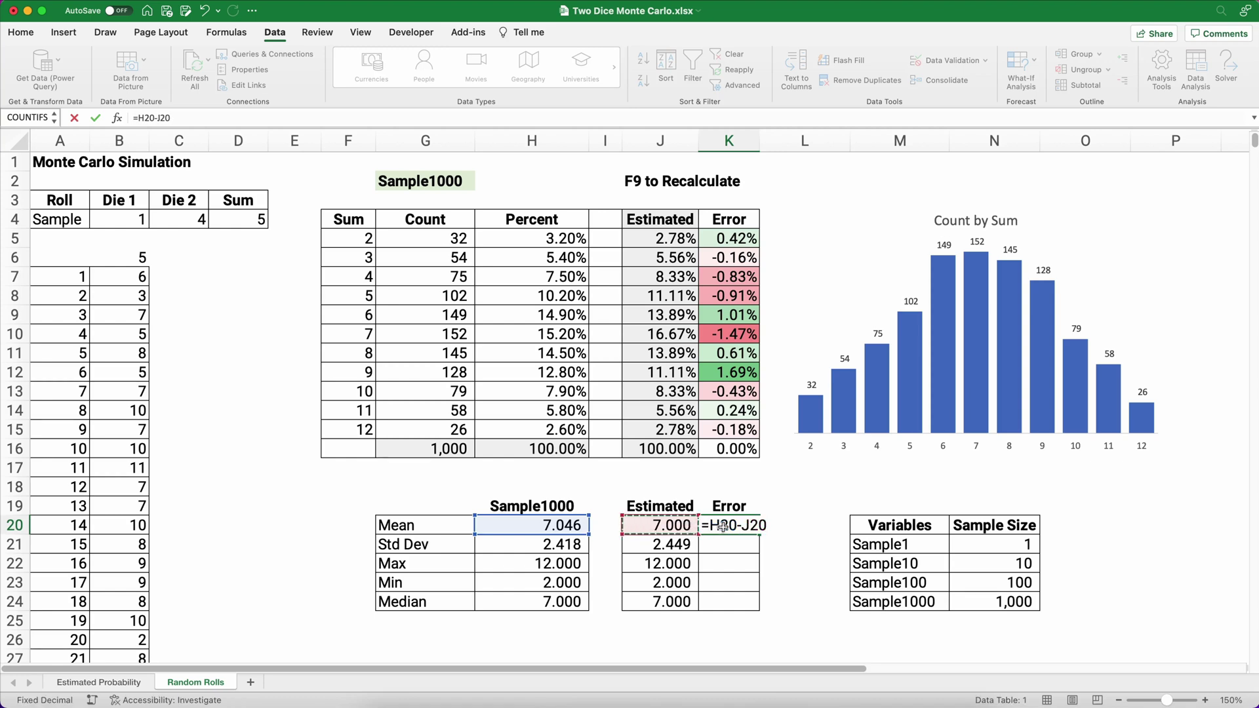
key(super+Return)
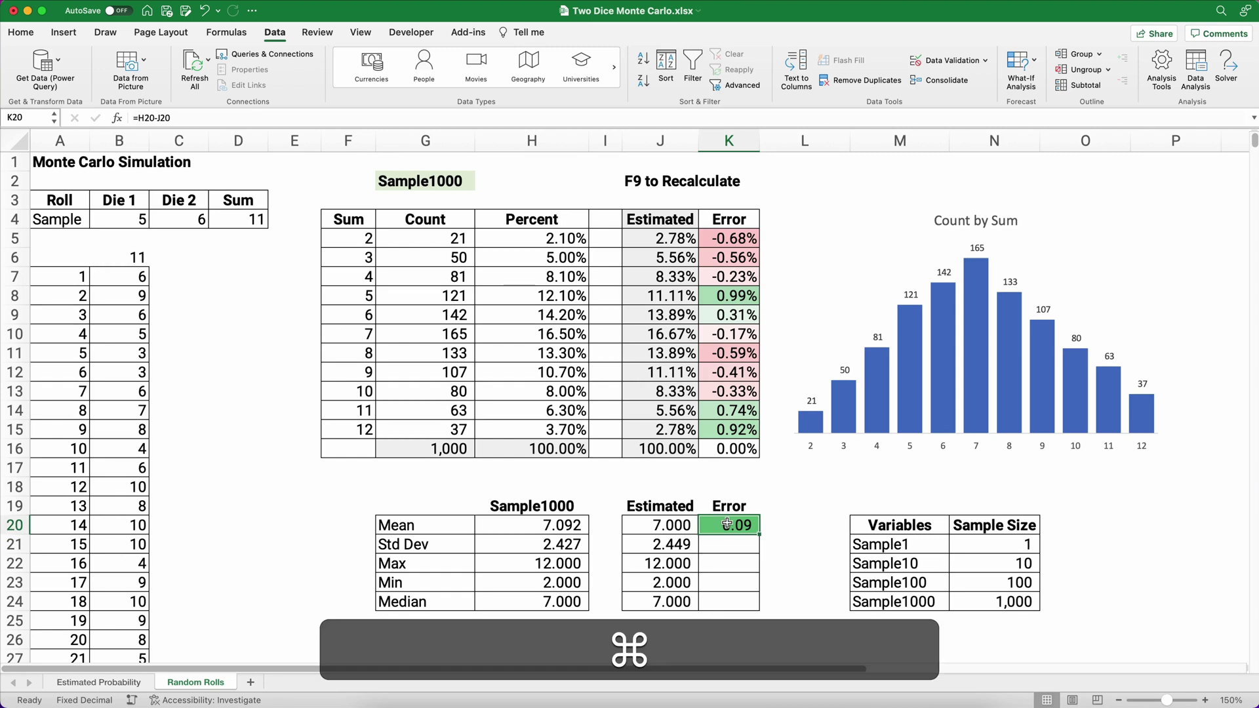
key(super+c)
drag(726, 540, 725, 606)
key(super+v)
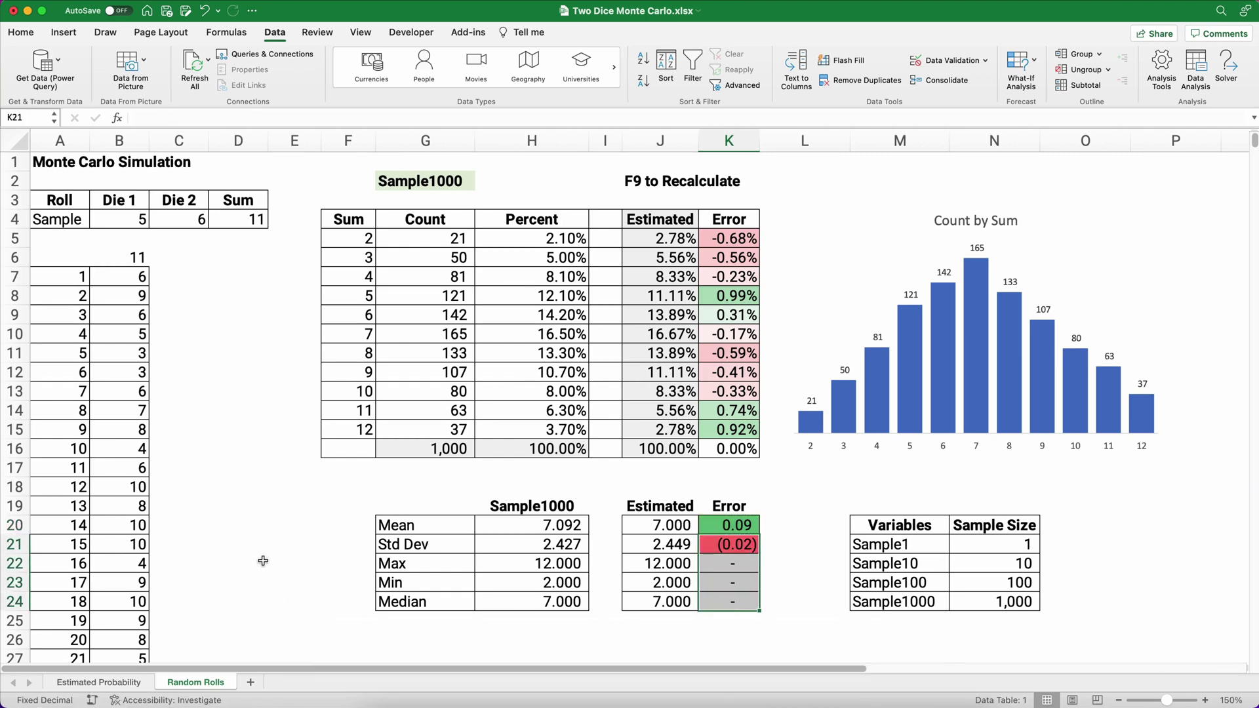
click(264, 564)
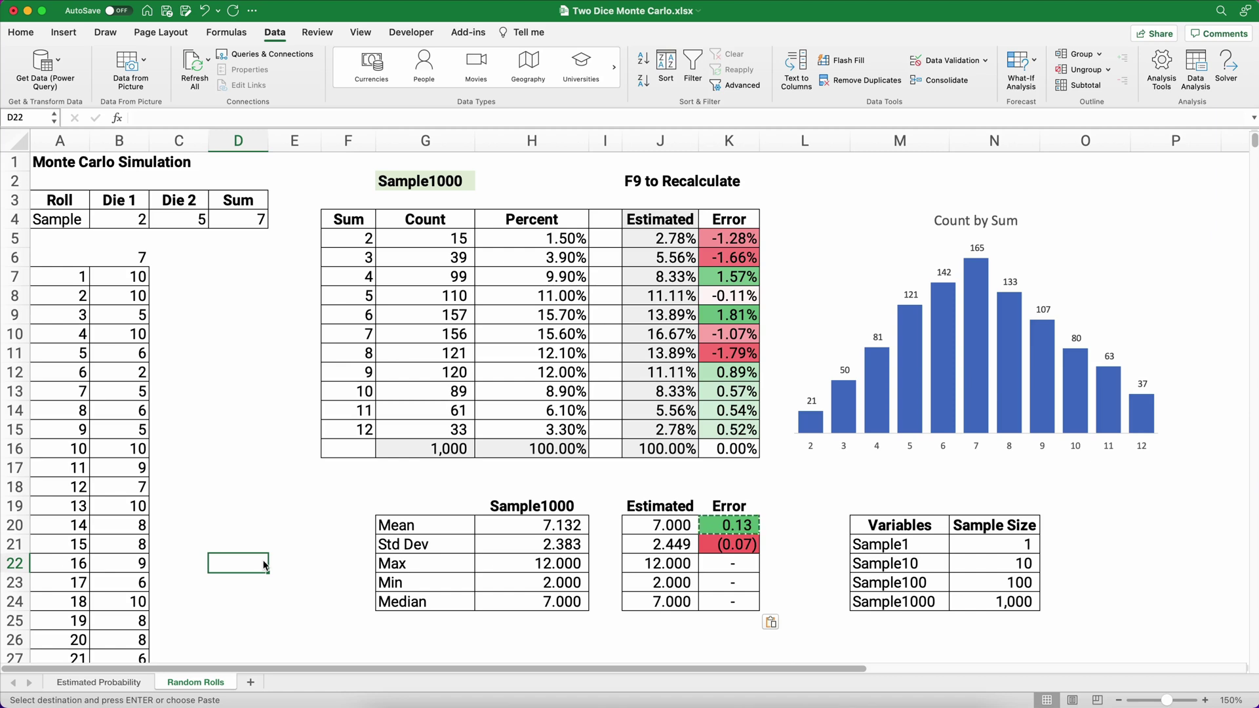
key(Escape)
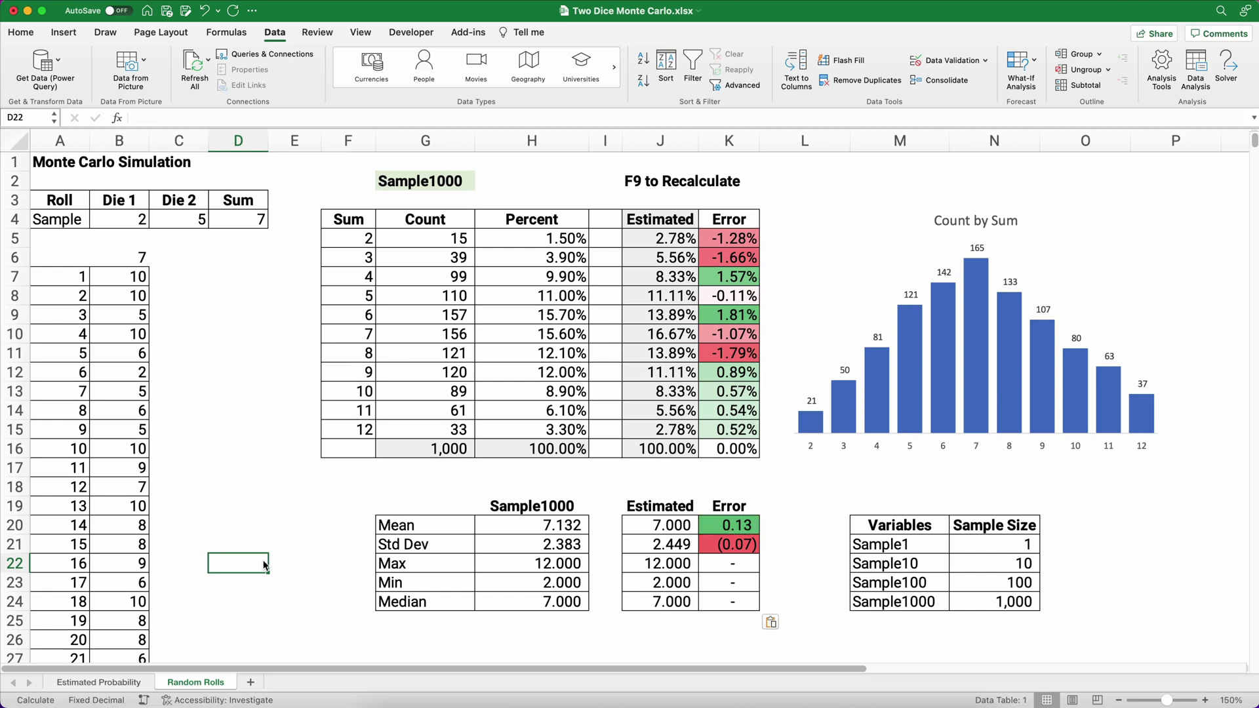
Recalculate the sheet with F9 several times, landing on mean 7.042 and error 0.04
key(F9)
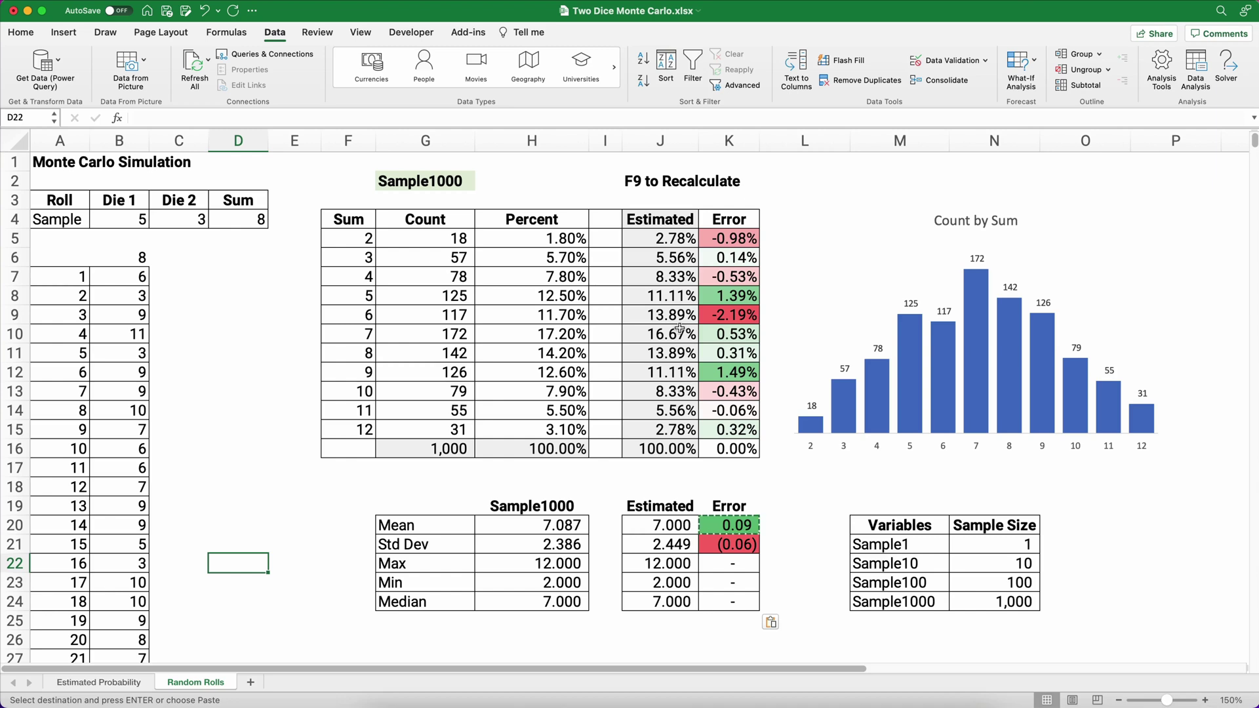
key(Escape)
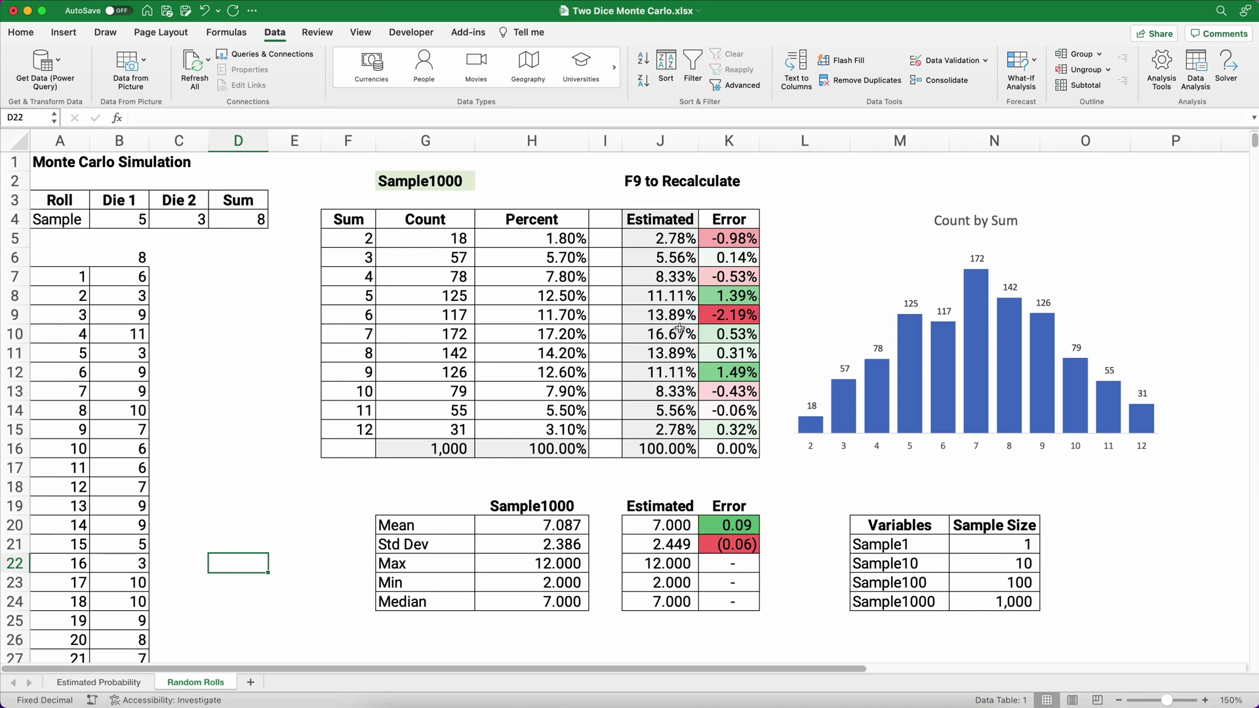
key(F9)
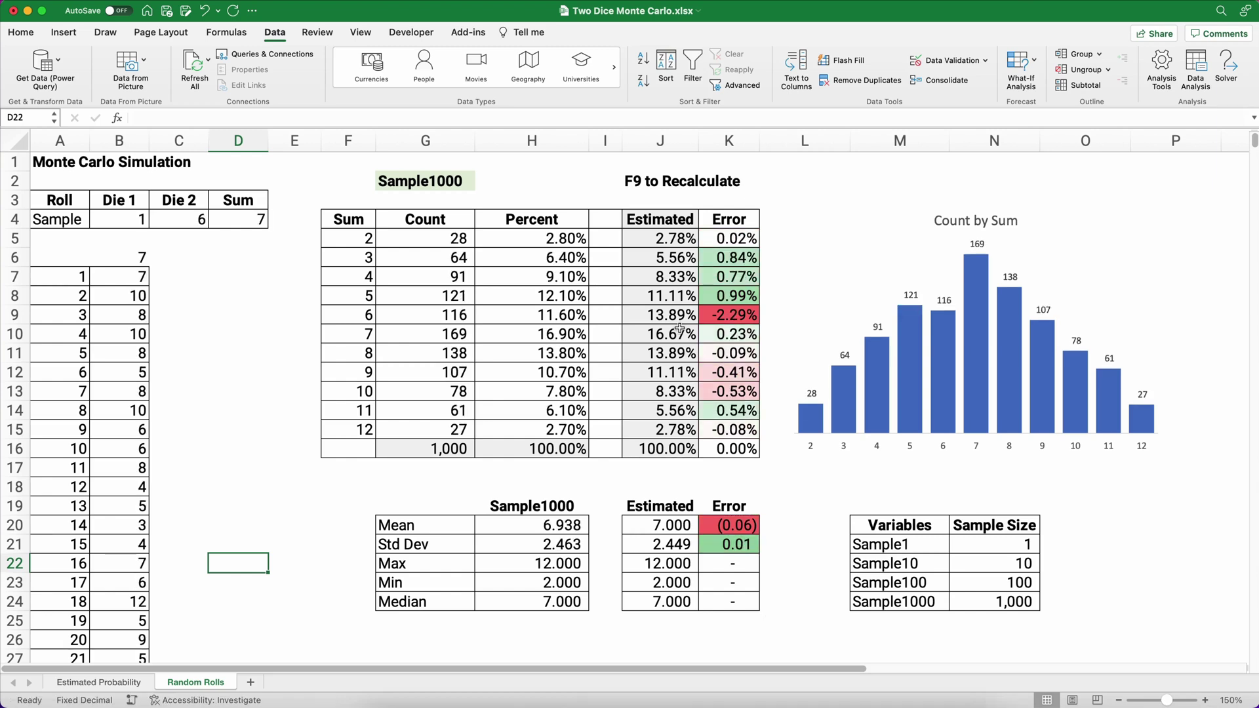
key(F9)
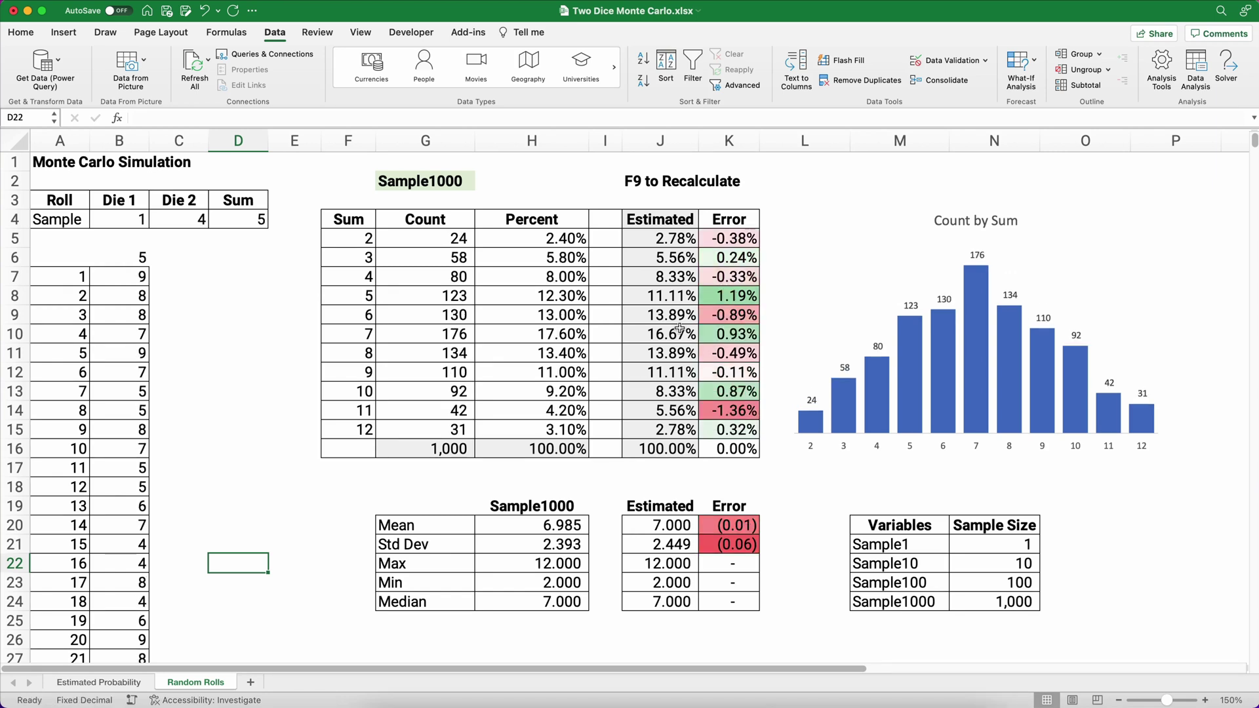
key(F9)
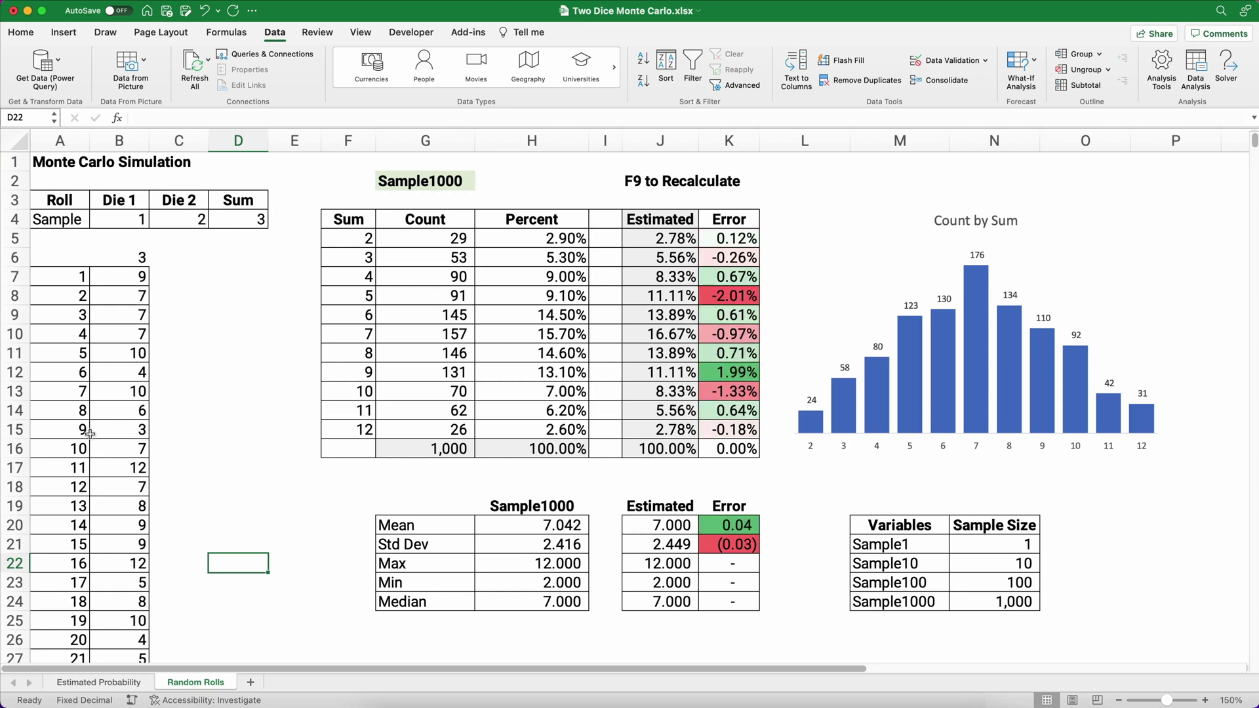
Cycle the G2 sample size through Sample1, Sample10 and Sample100, ending on Sample1000
click(443, 186)
click(481, 184)
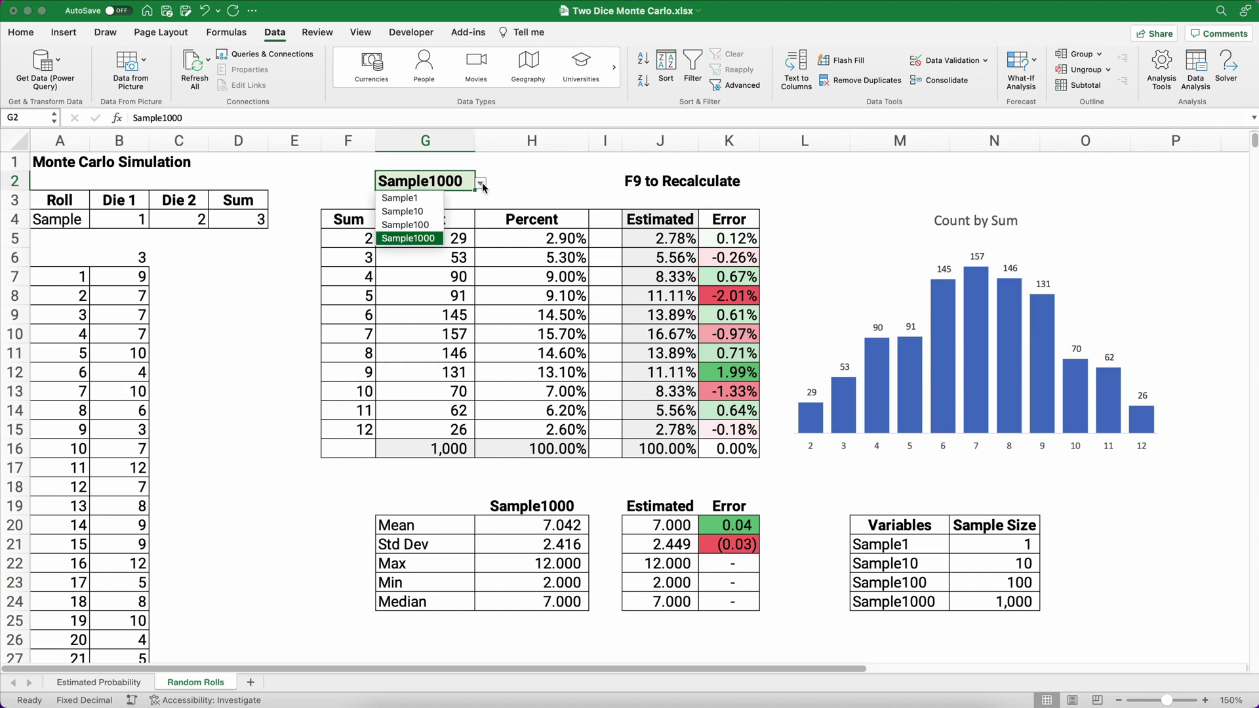
click(422, 203)
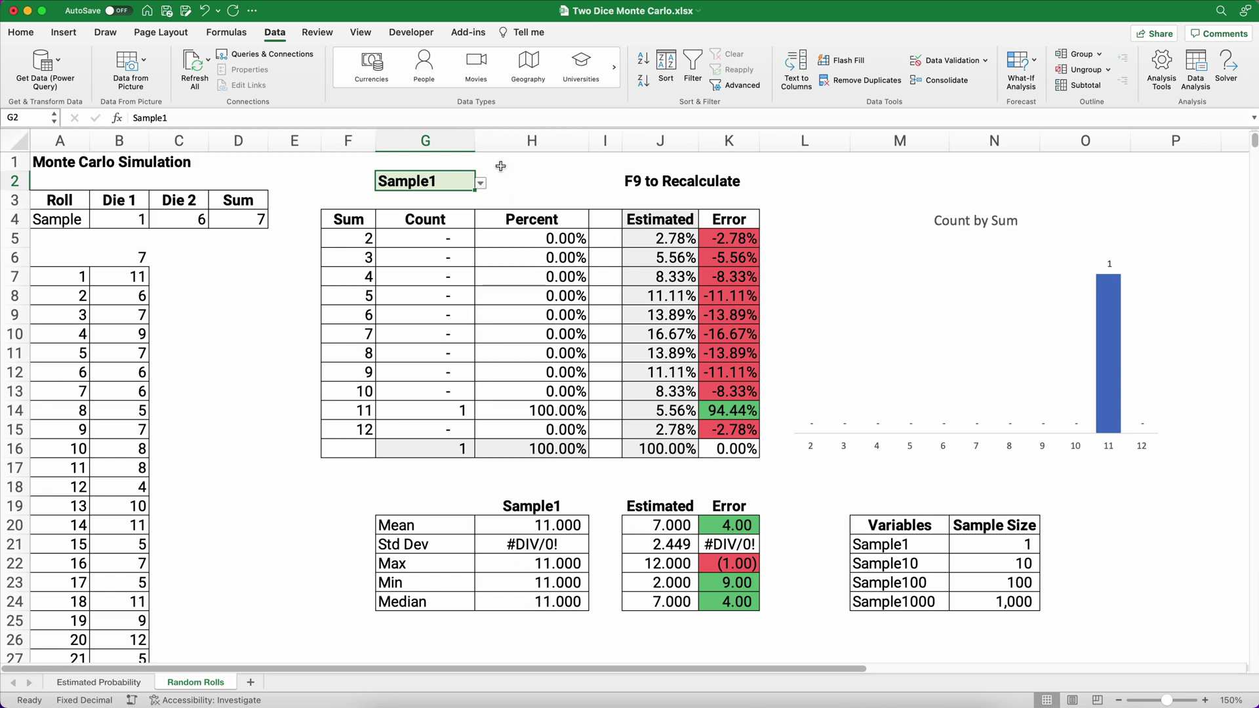
click(481, 185)
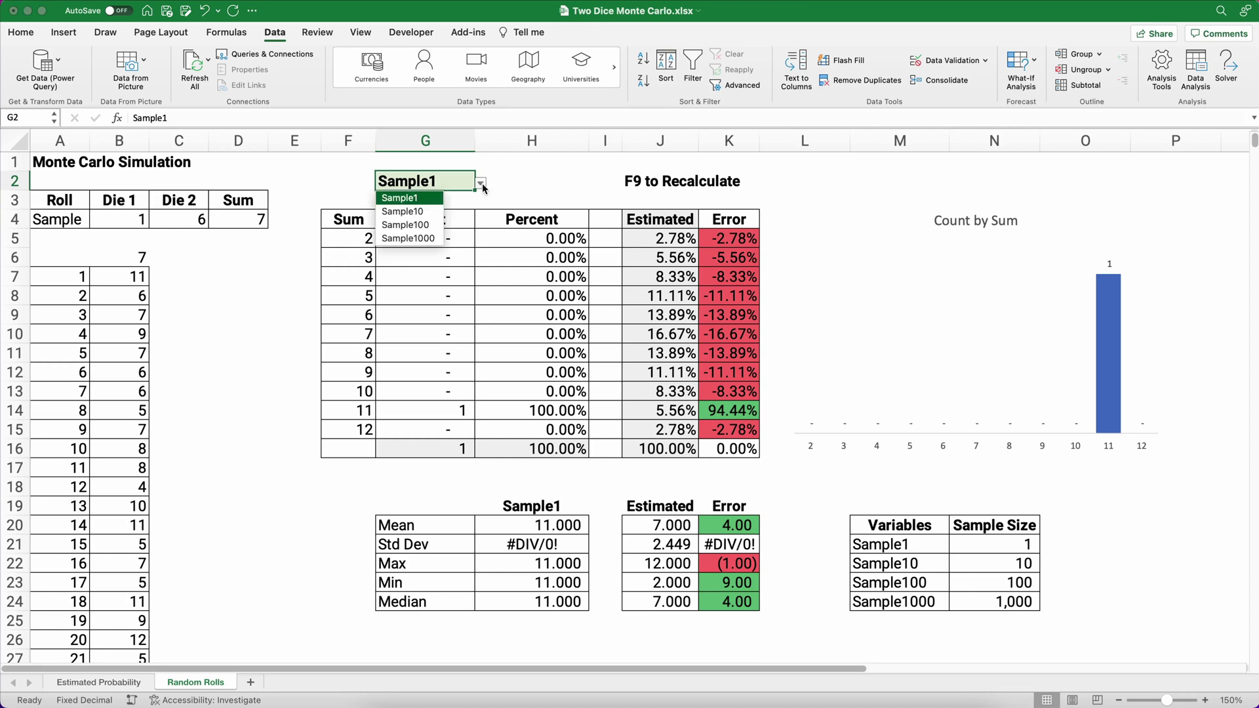
click(439, 213)
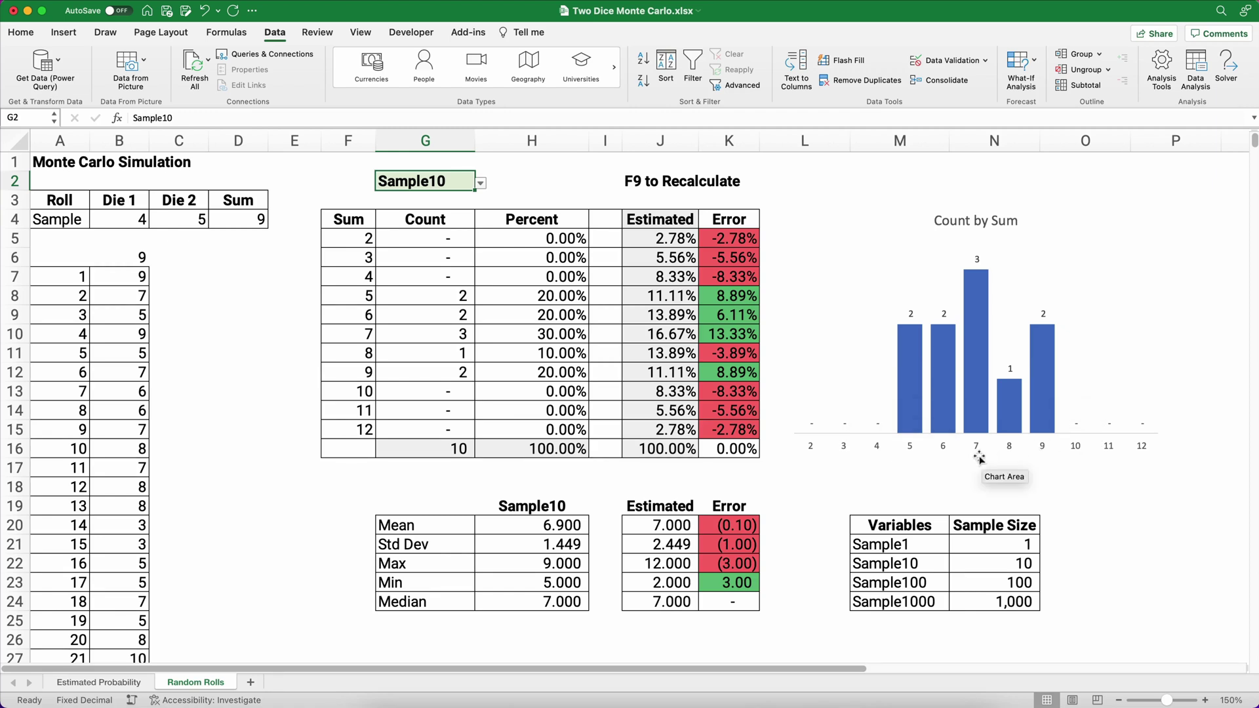
click(480, 184)
click(405, 225)
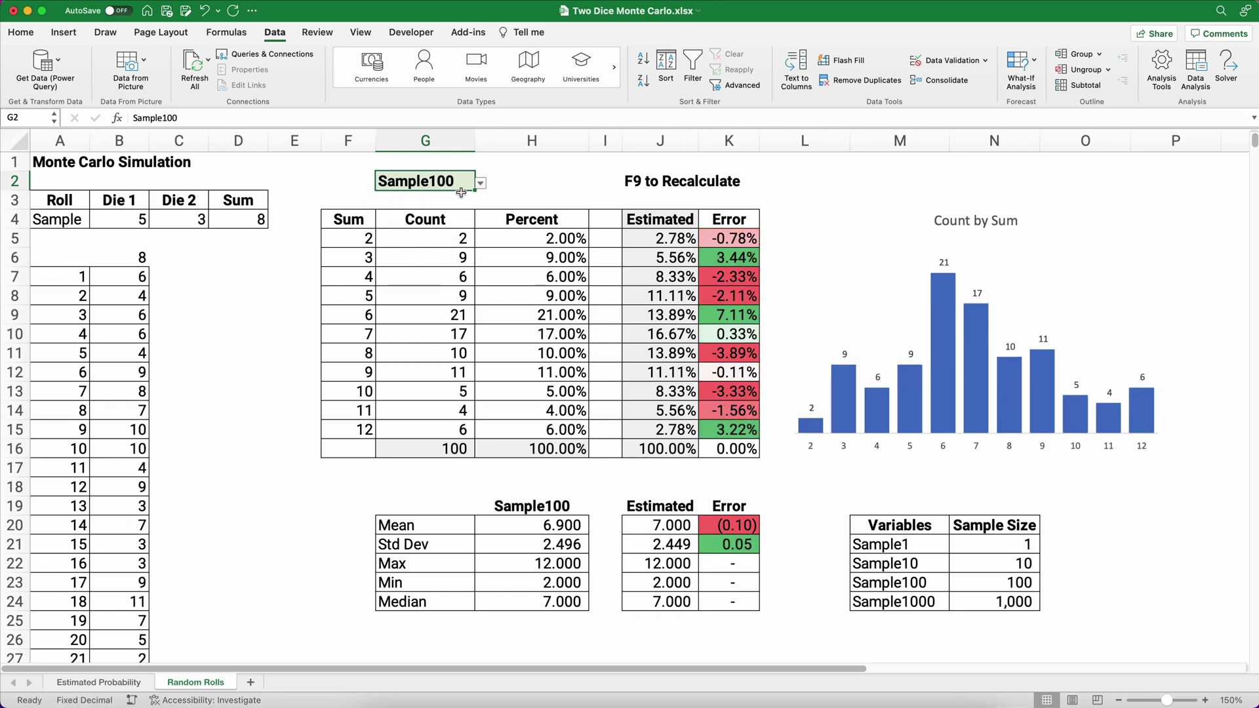
click(481, 183)
click(426, 239)
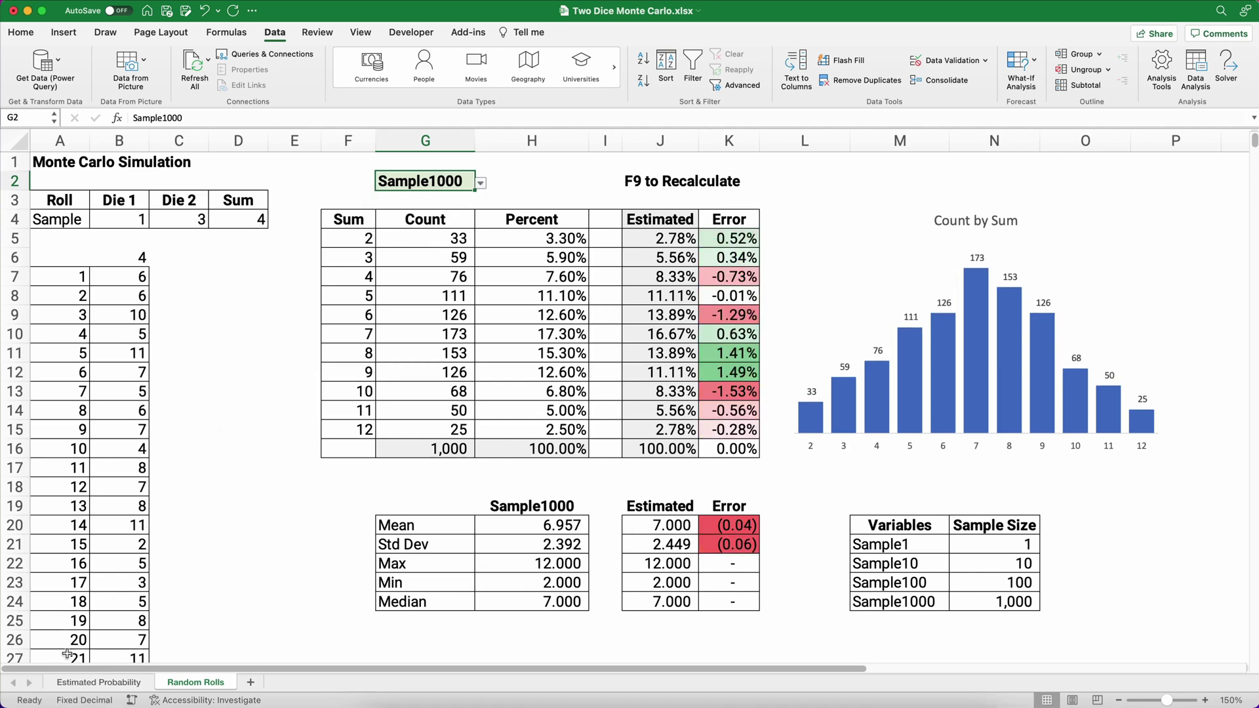
click(89, 683)
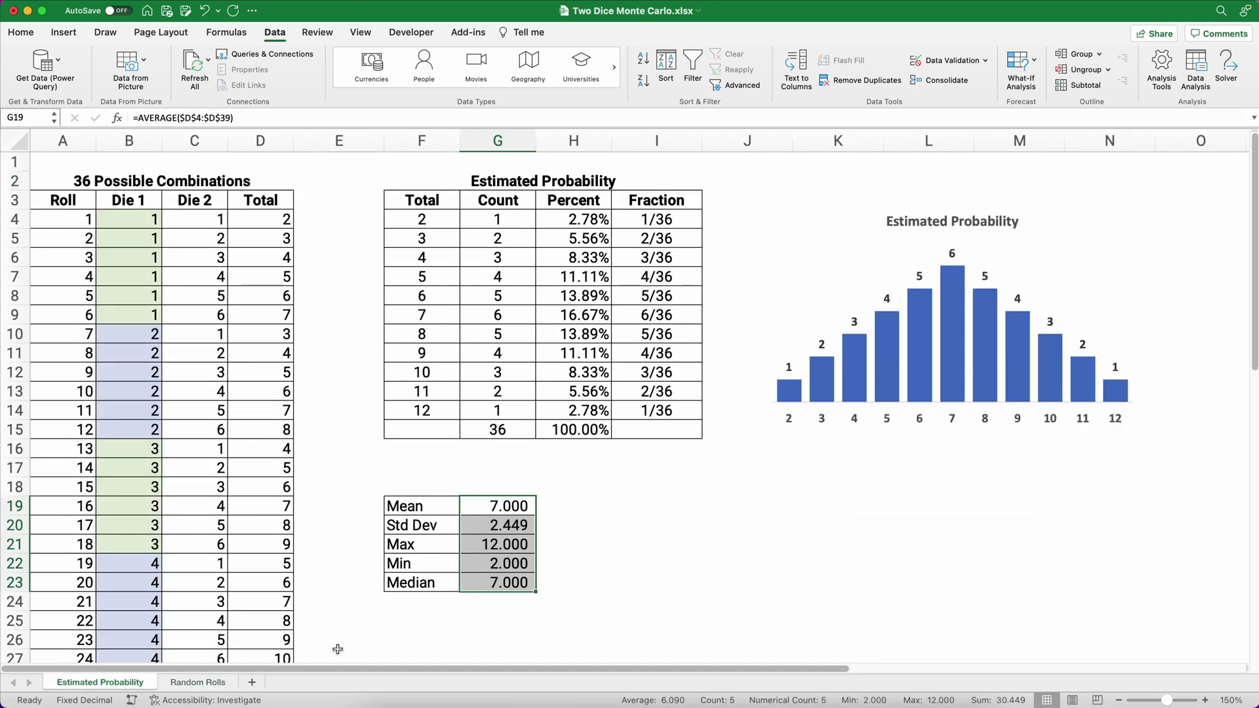
click(199, 682)
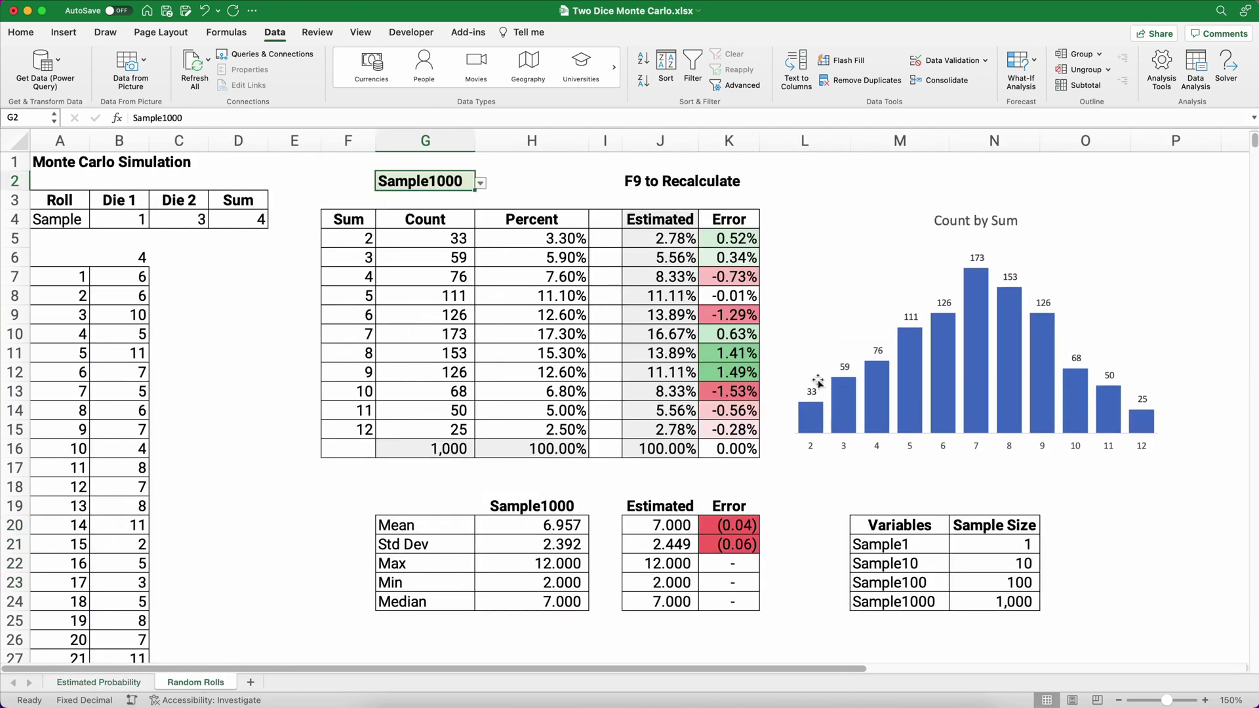
drag(415, 236, 537, 262)
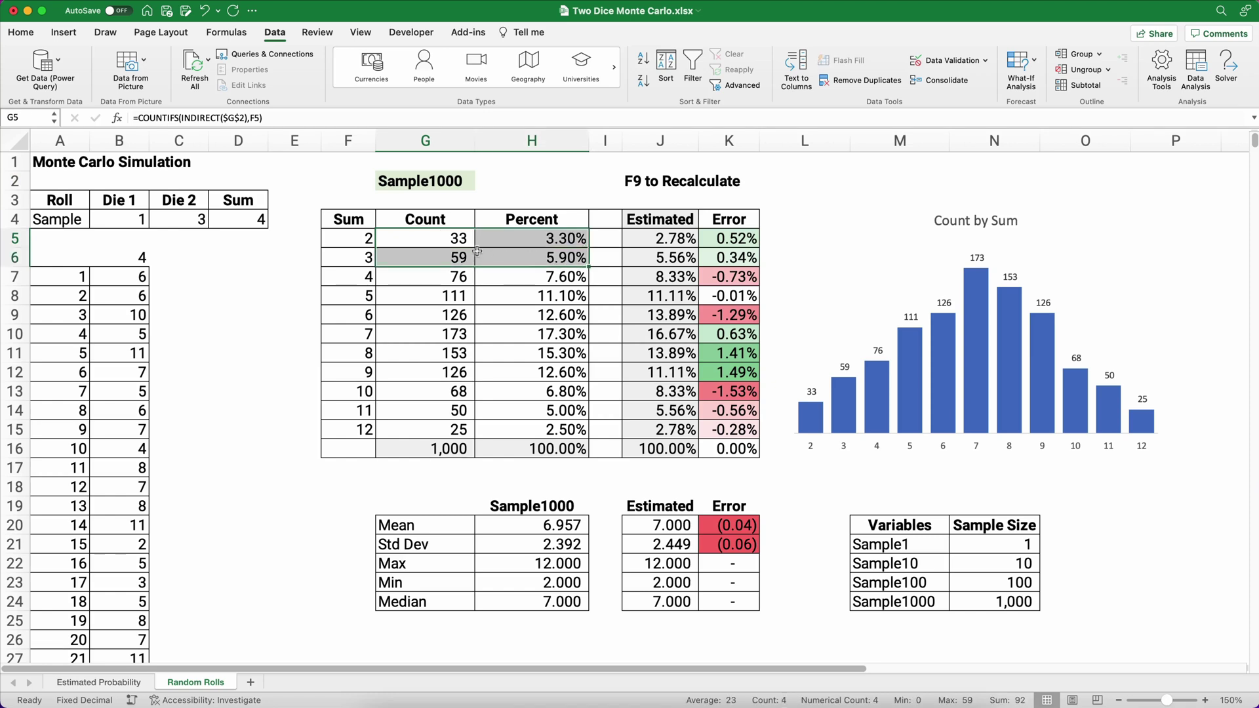
drag(369, 239, 444, 426)
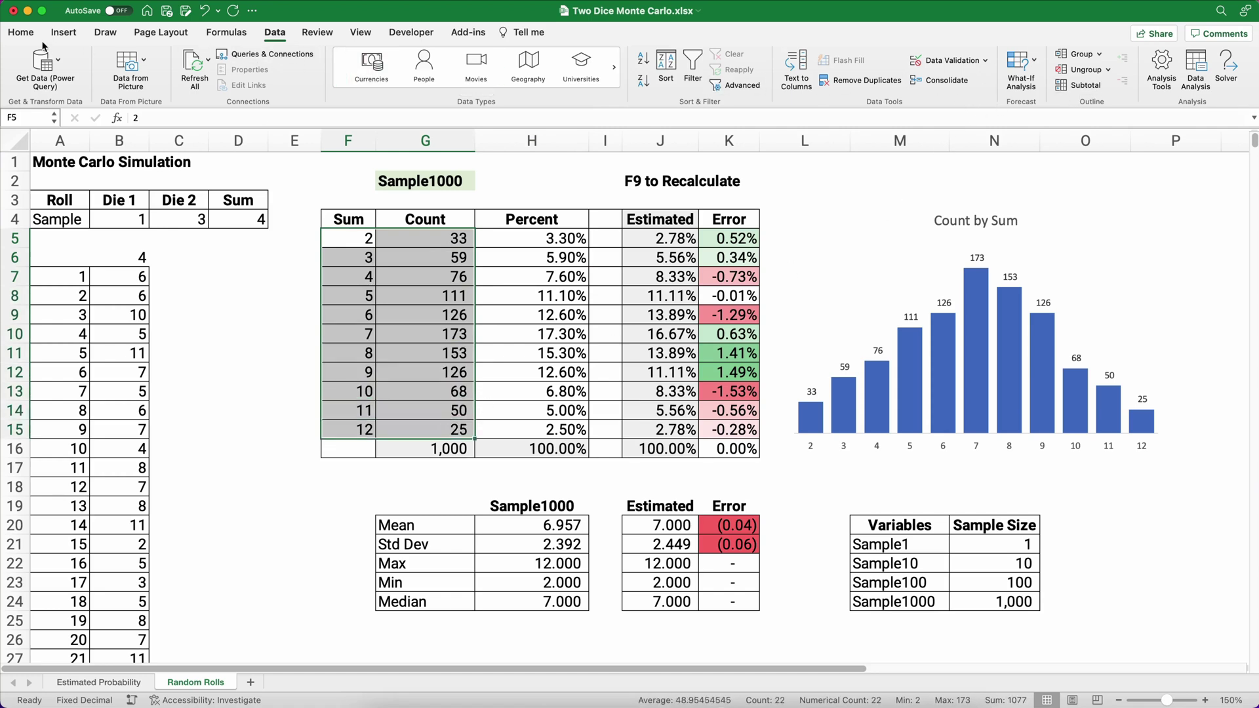
click(21, 32)
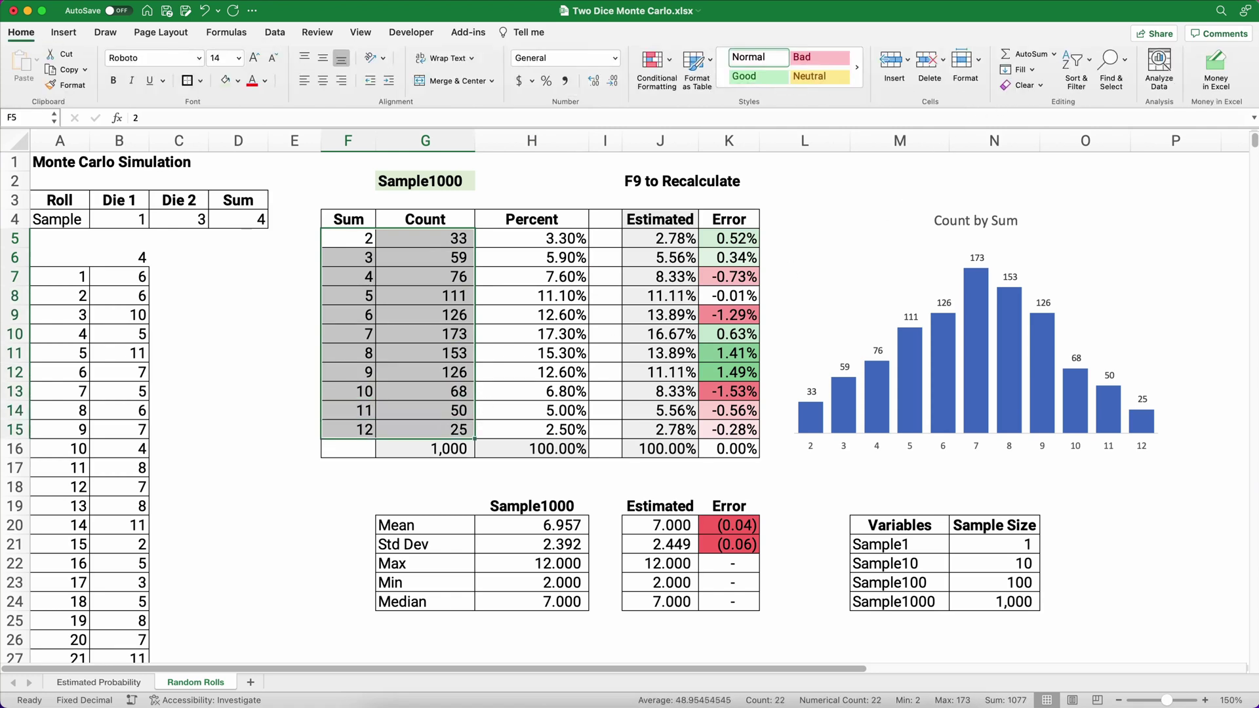
click(1162, 66)
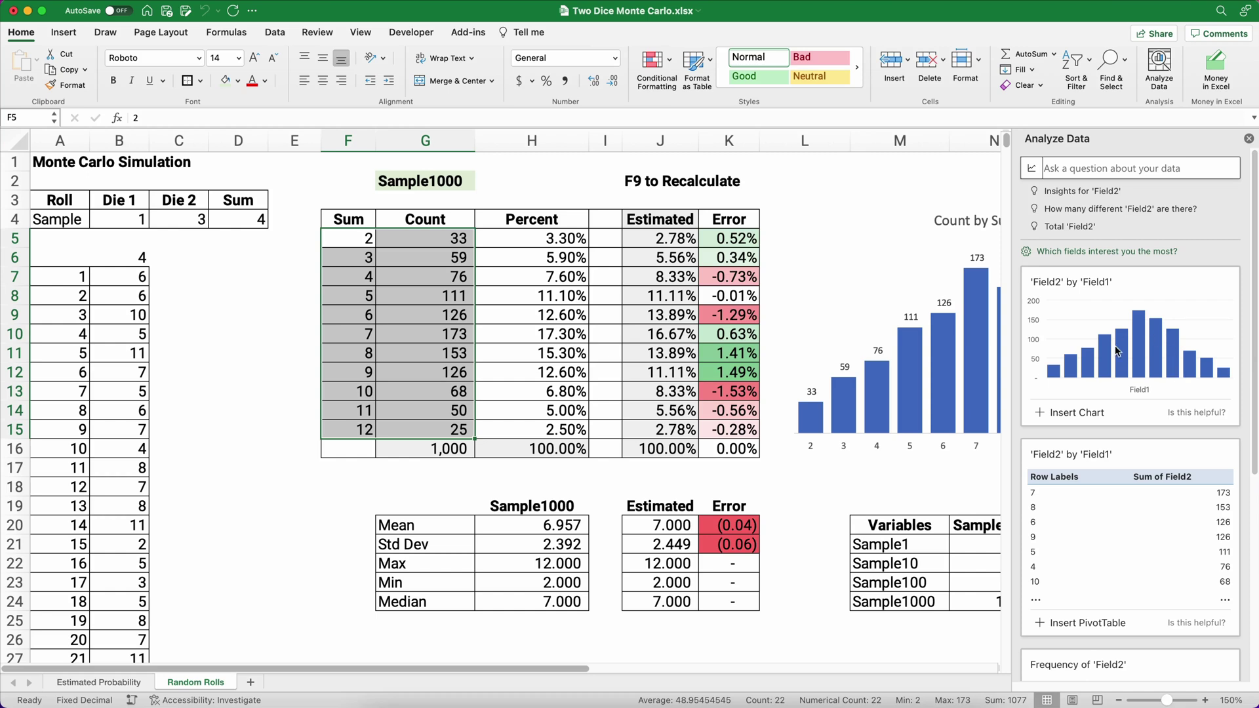
click(1247, 140)
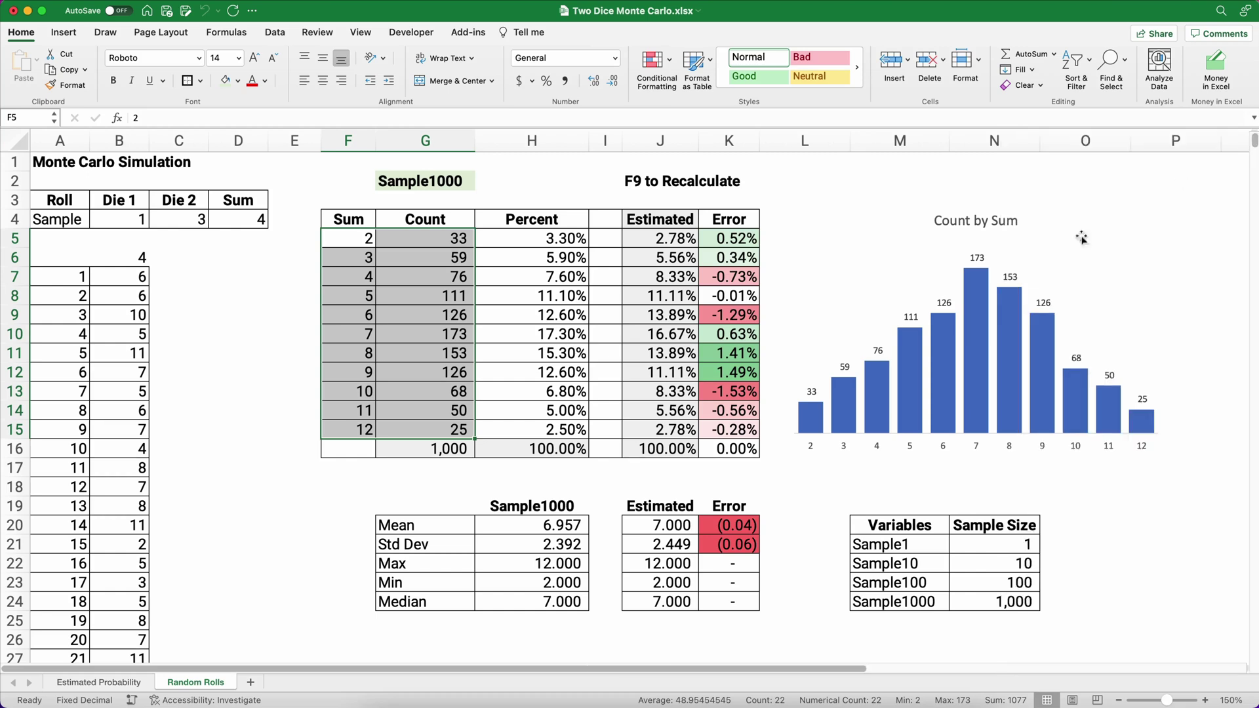
Switch G2 to Sample100, then back to Sample1000, giving counts peaking at 165
click(438, 178)
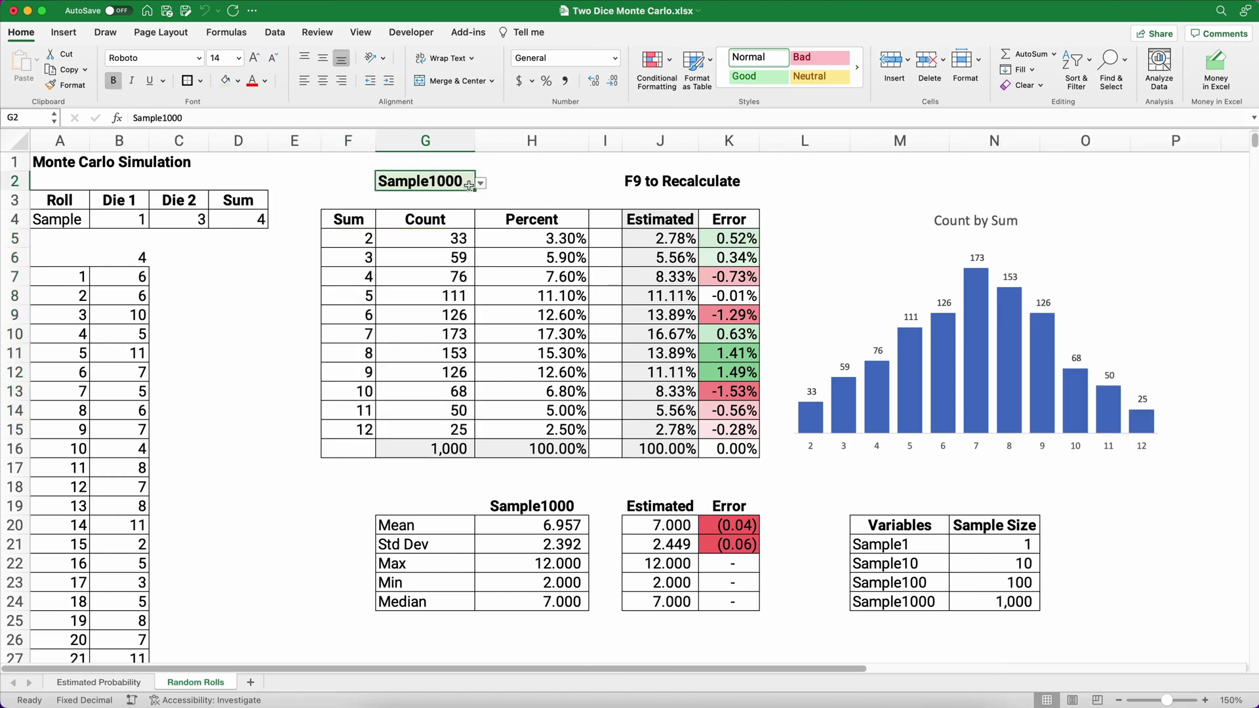
click(480, 183)
click(435, 230)
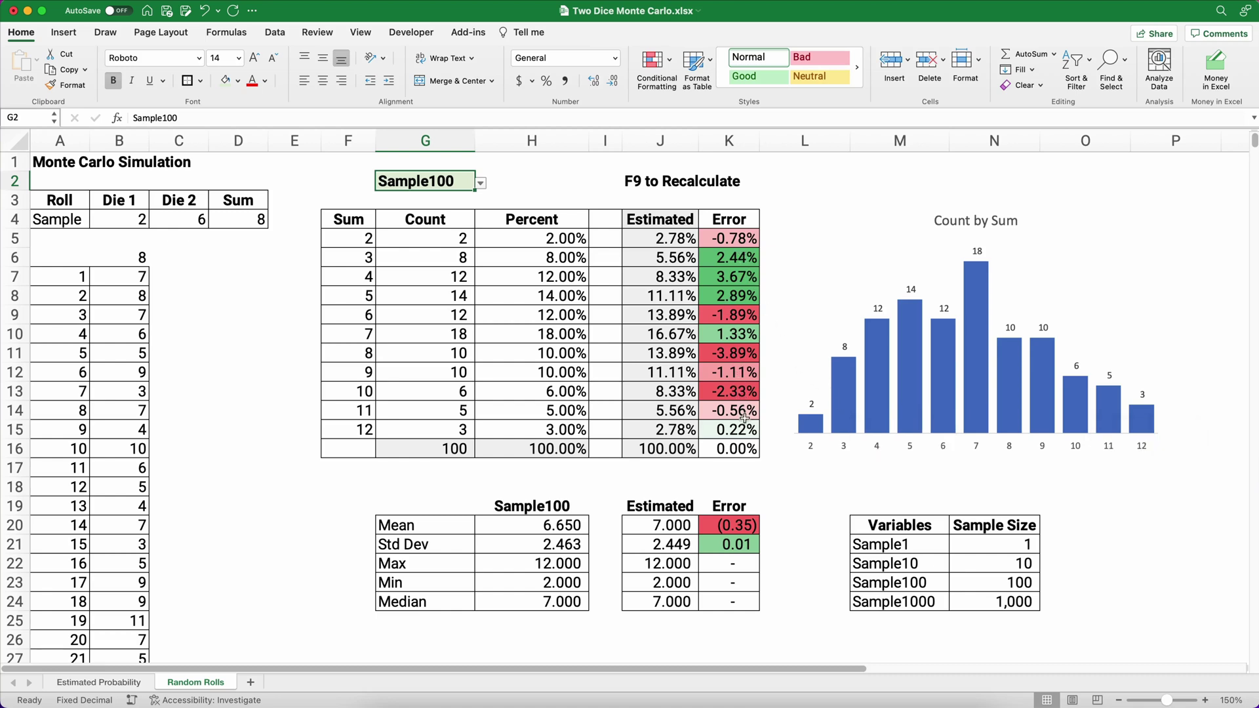
click(480, 183)
click(421, 238)
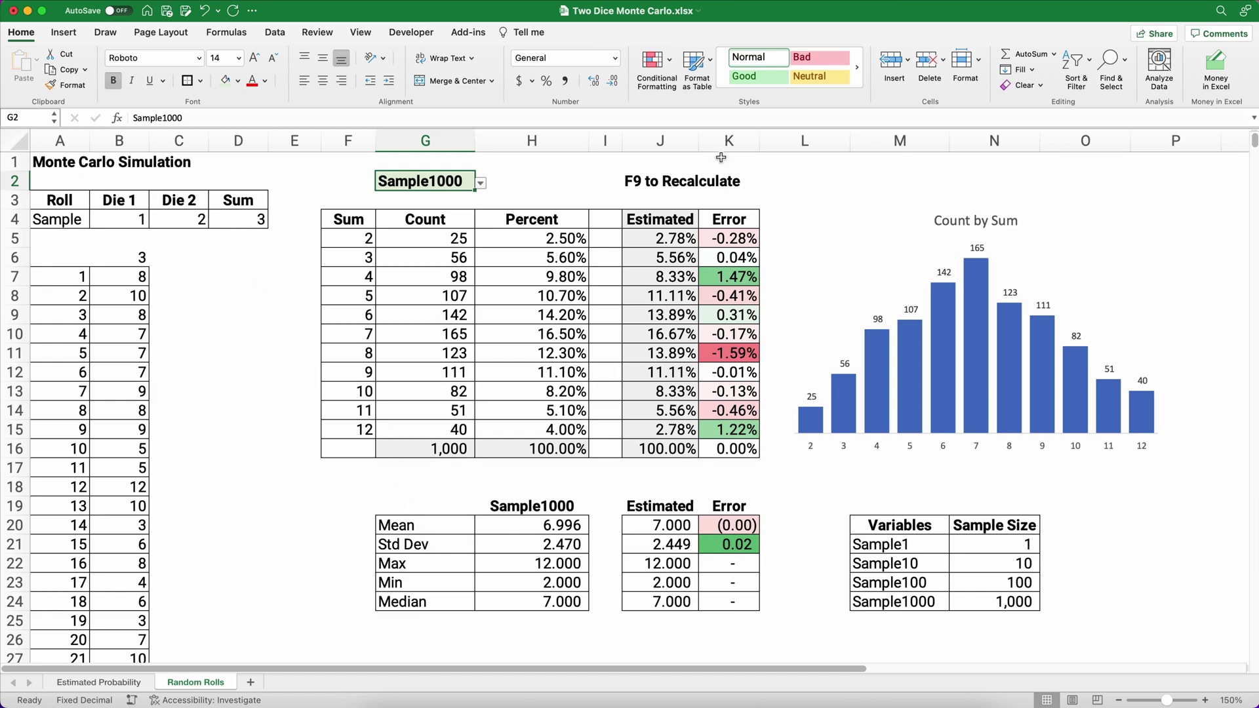
drag(720, 240, 729, 450)
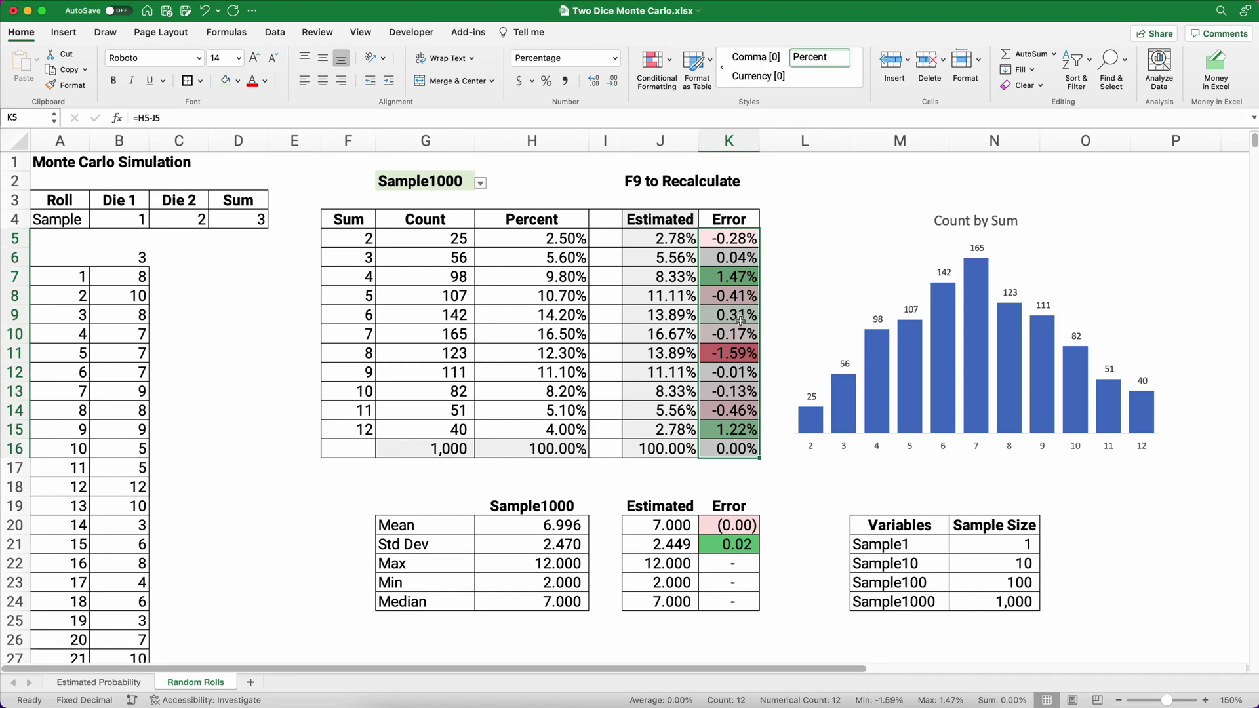
click(669, 62)
mouse_move(687, 89)
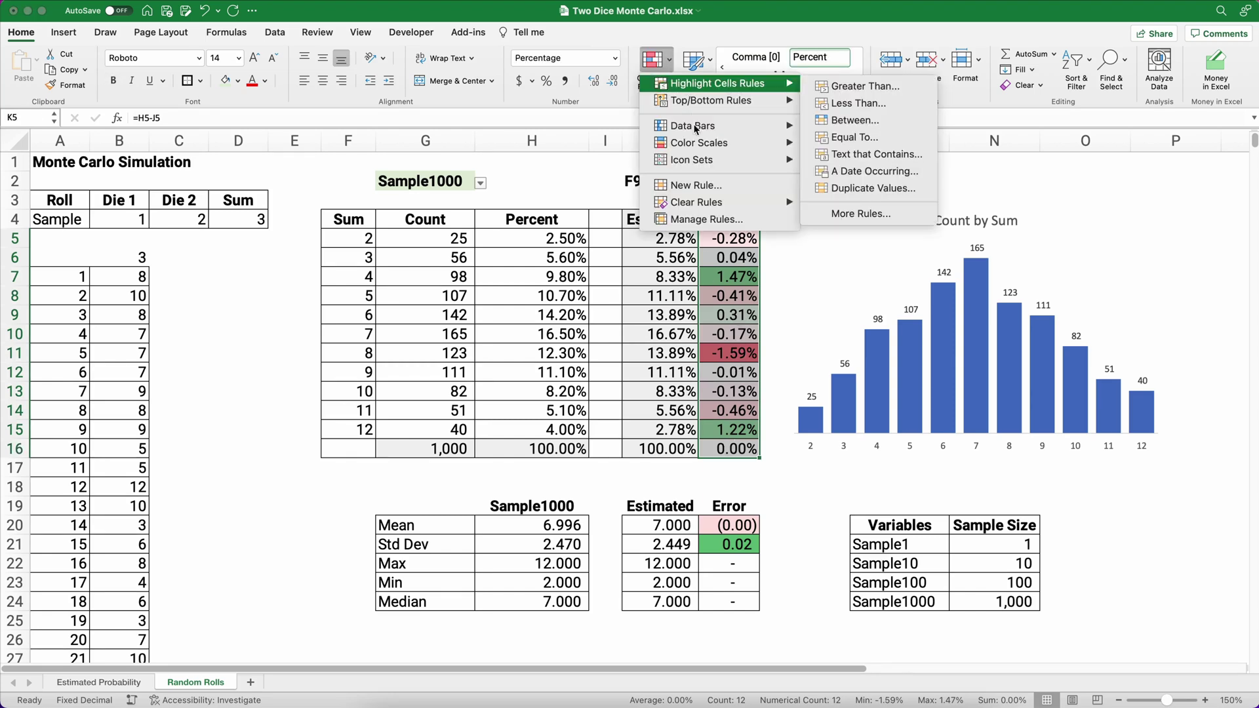
mouse_move(697, 145)
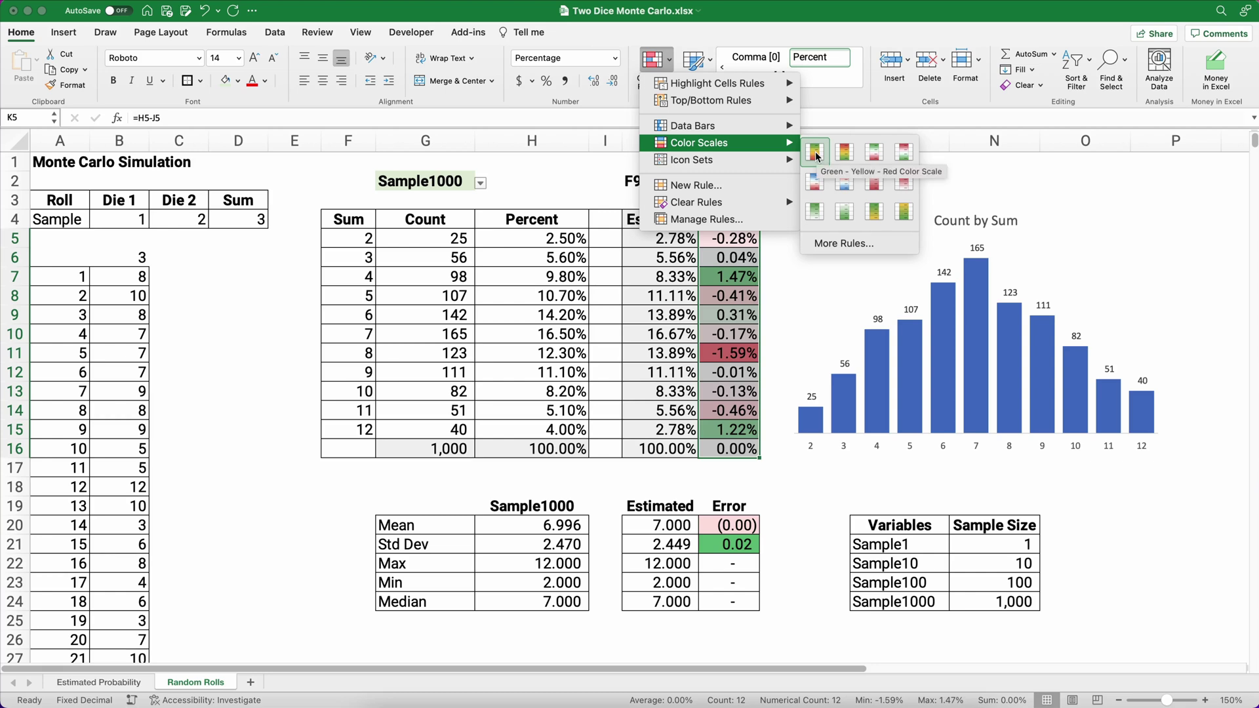
click(722, 220)
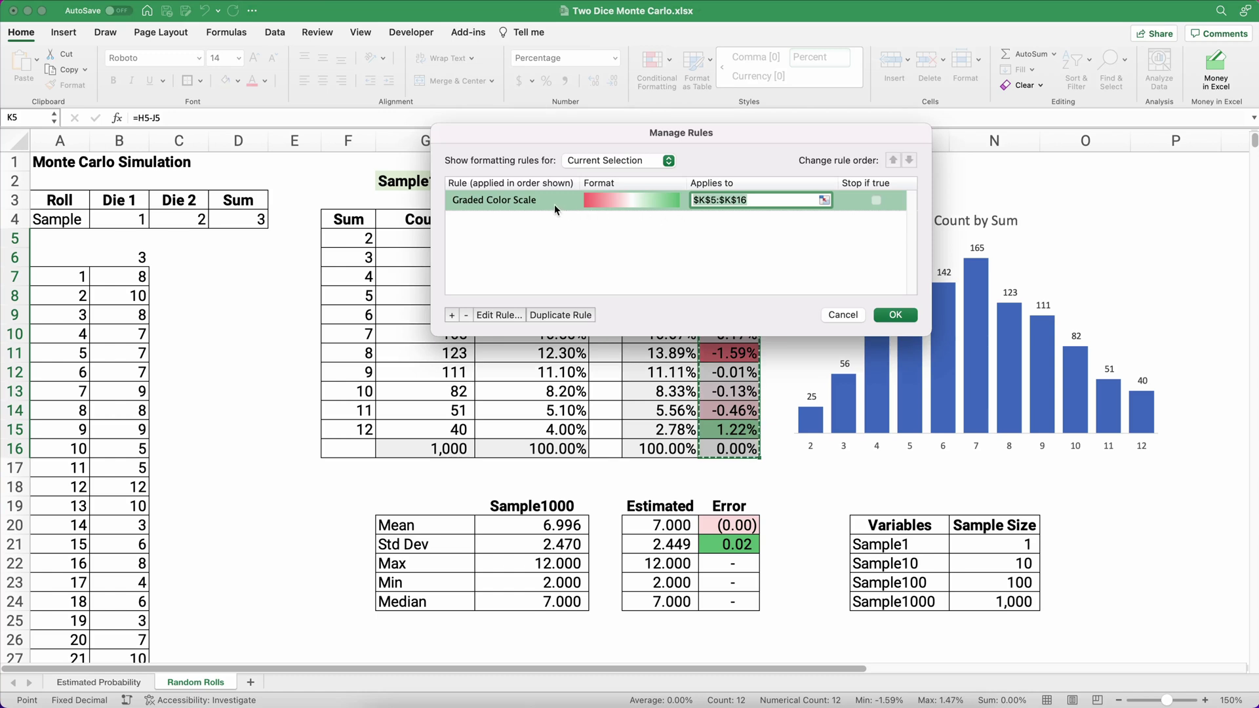
click(505, 314)
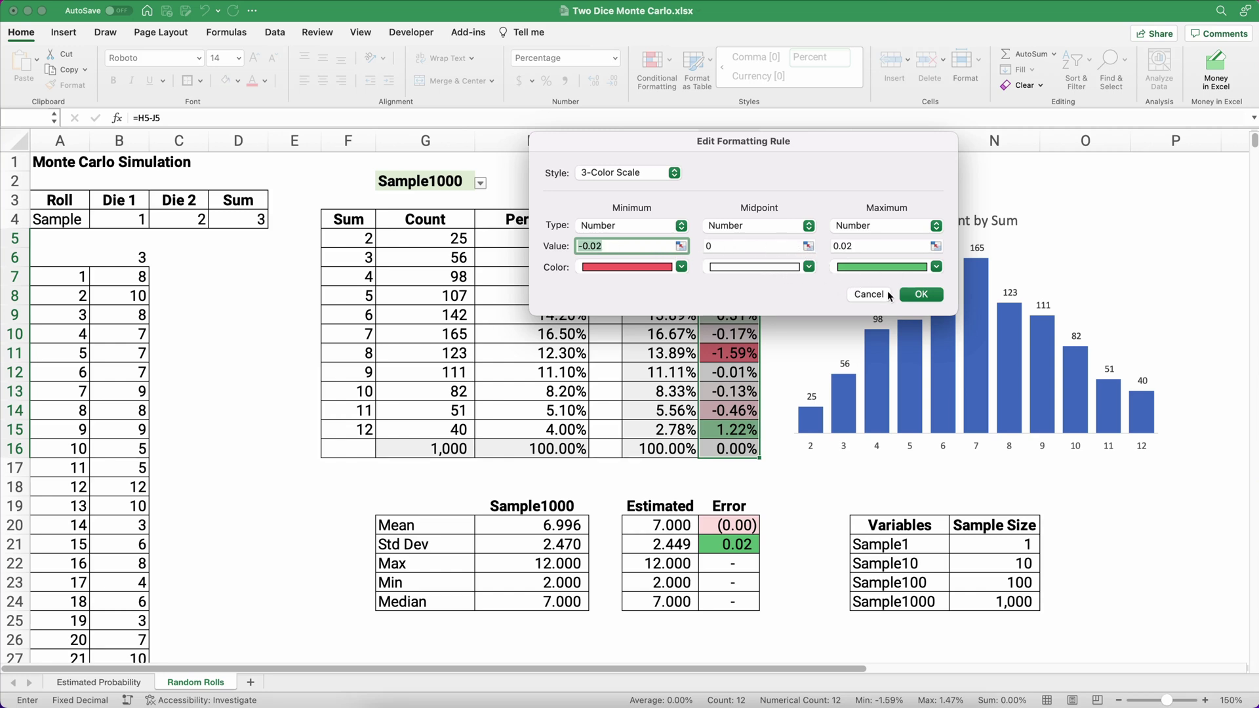
click(921, 295)
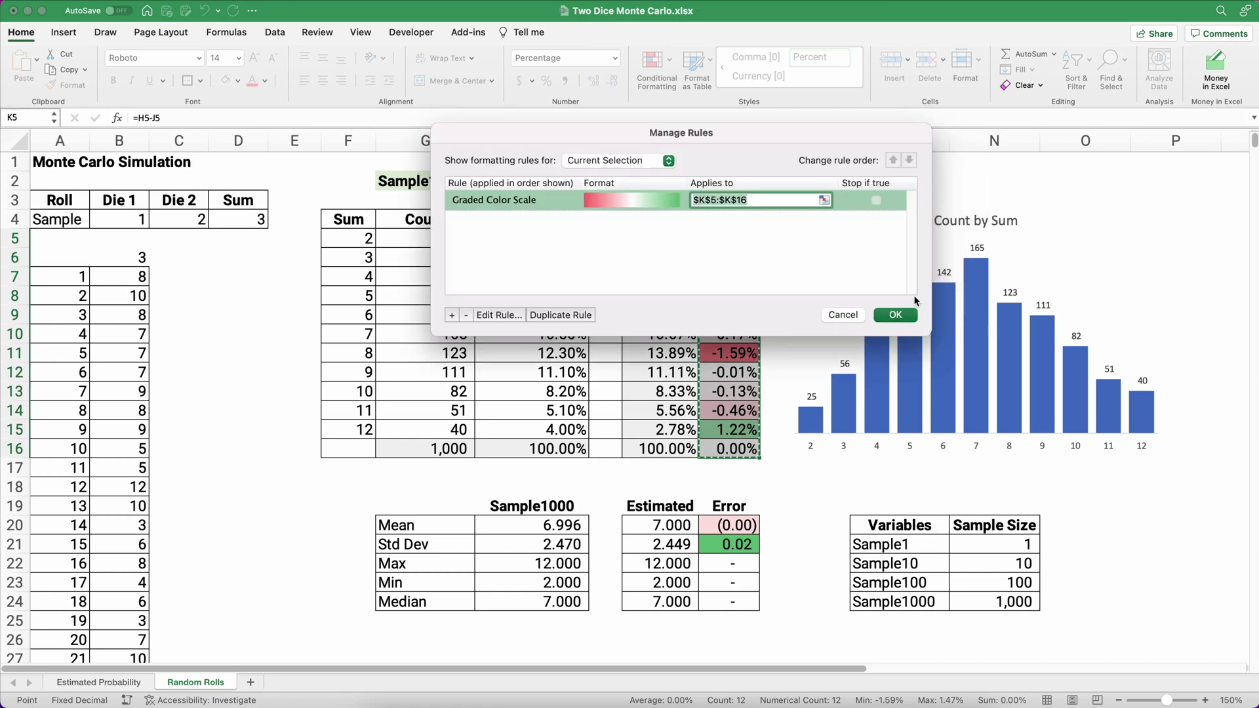
click(895, 315)
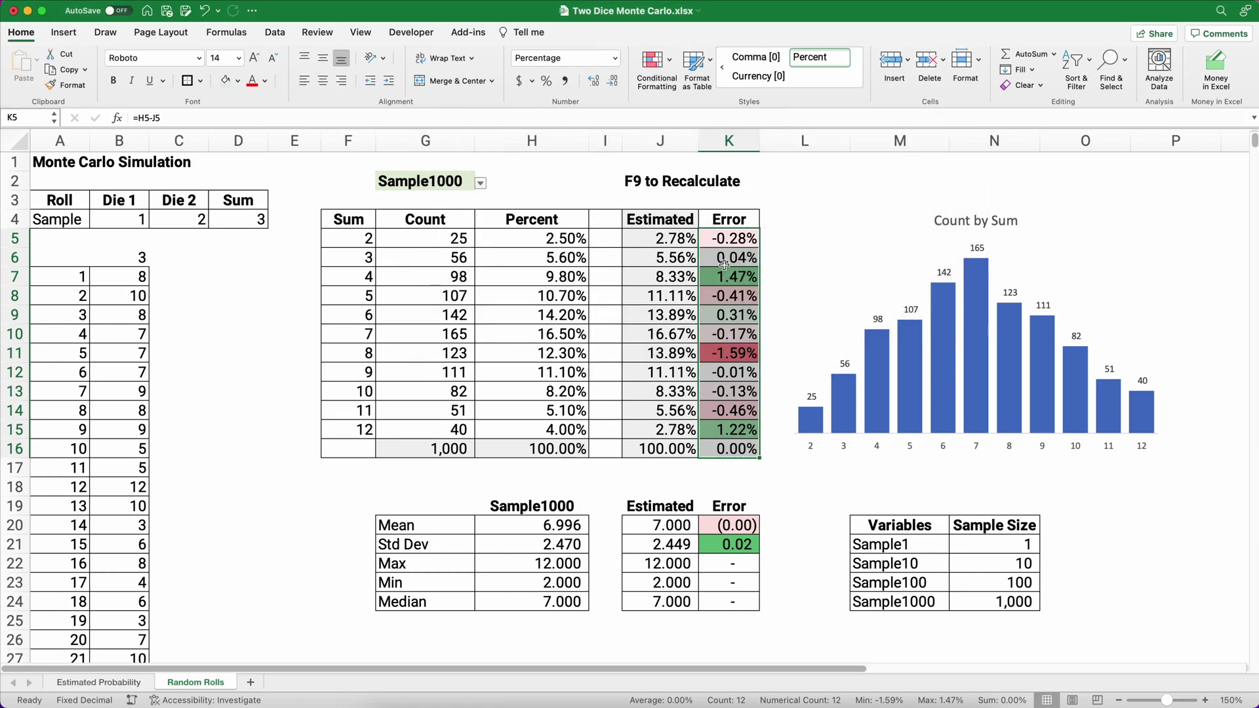
Deselect the Error column and select the Monte Carlo Simulation title across A1:D1
click(221, 358)
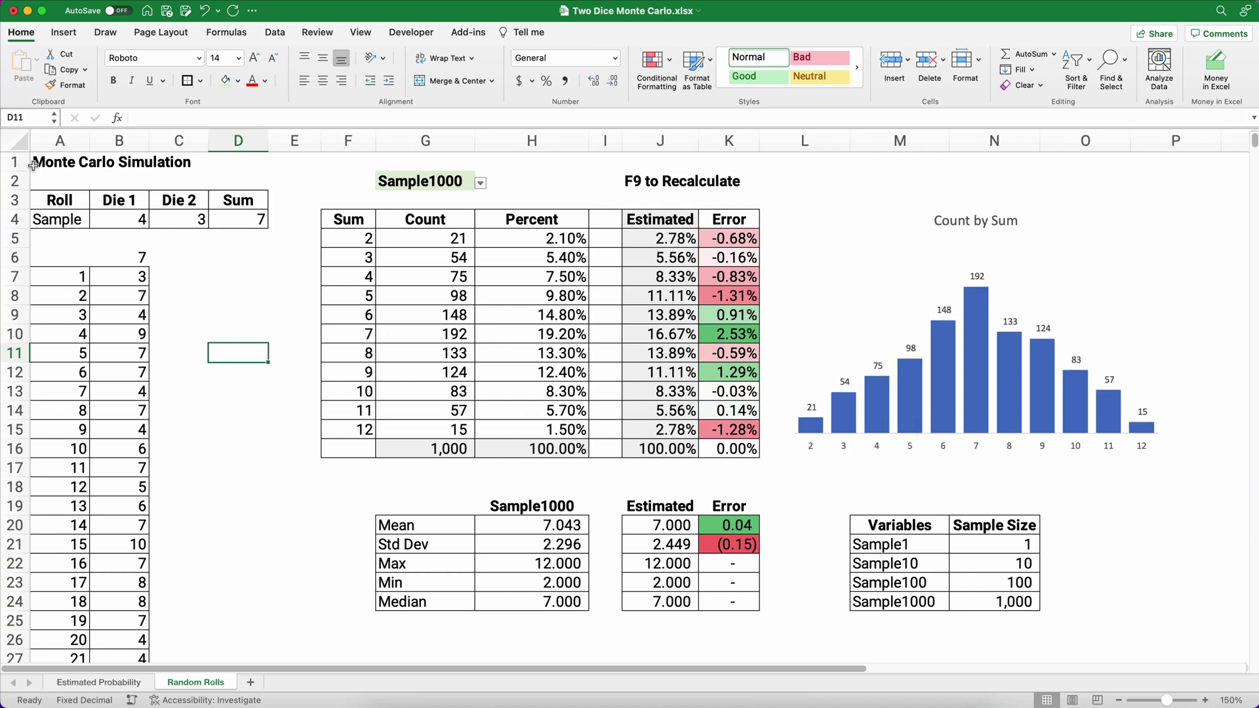
drag(34, 163, 238, 166)
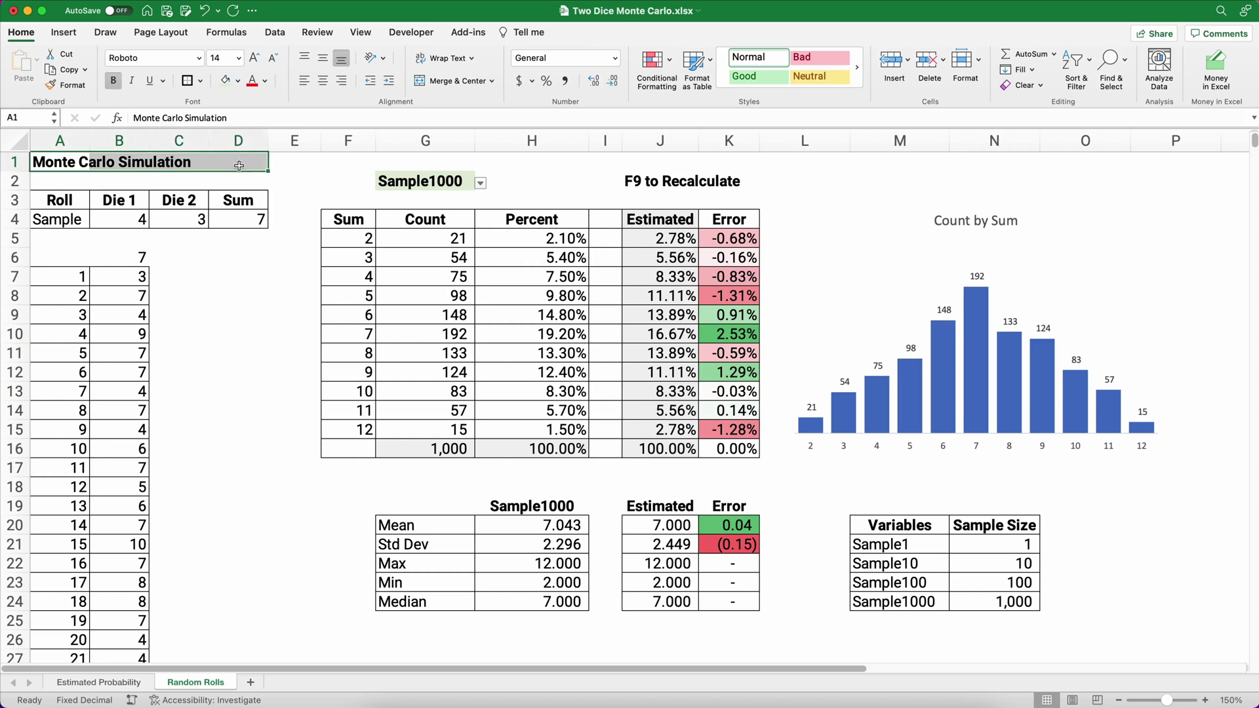